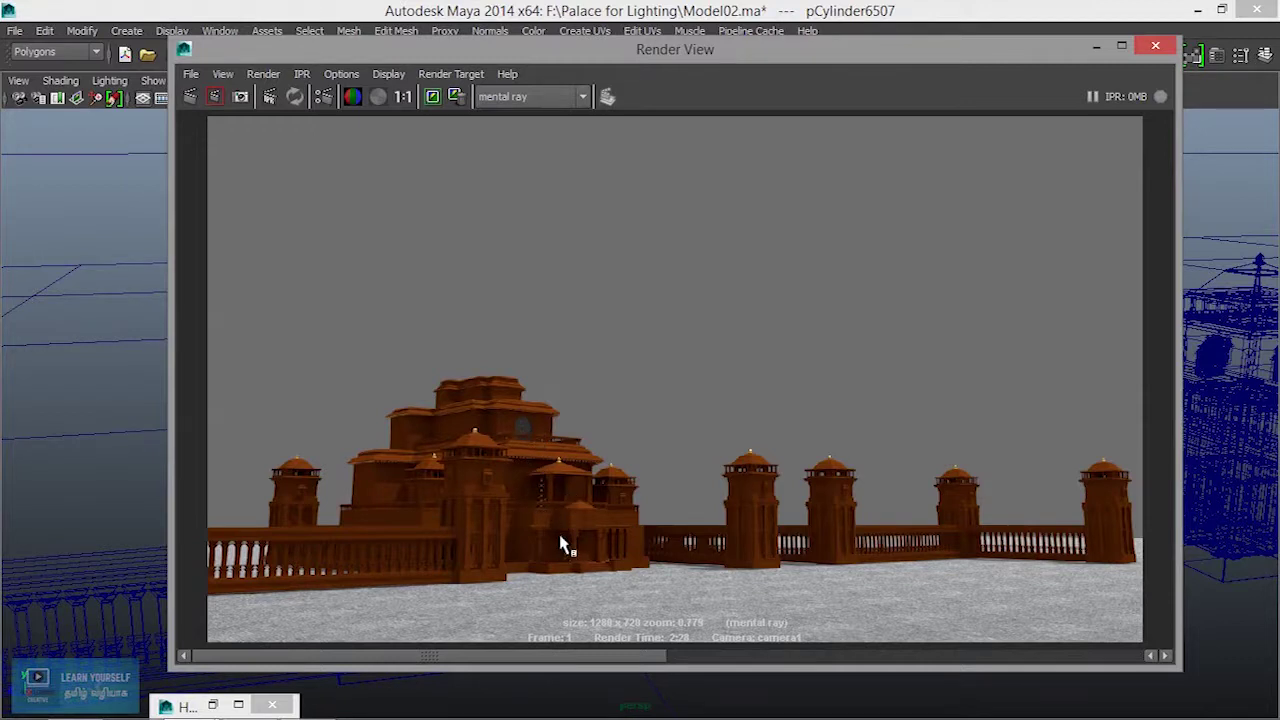
Step: Minimize the mental ray Render View to return to the palace viewport
click(1097, 48)
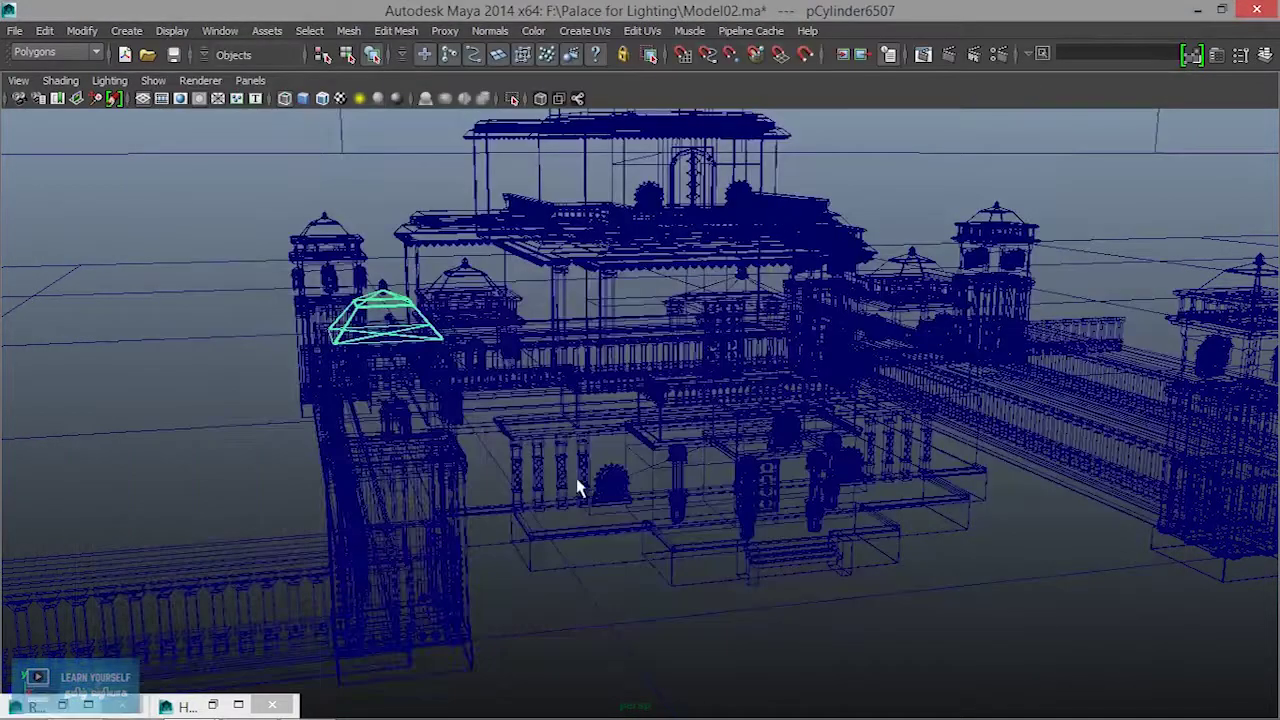
Step: Reopen Hypershade and select every object that uses the DoorMat01 material
scroll(228, 660, up, 5)
click(190, 705)
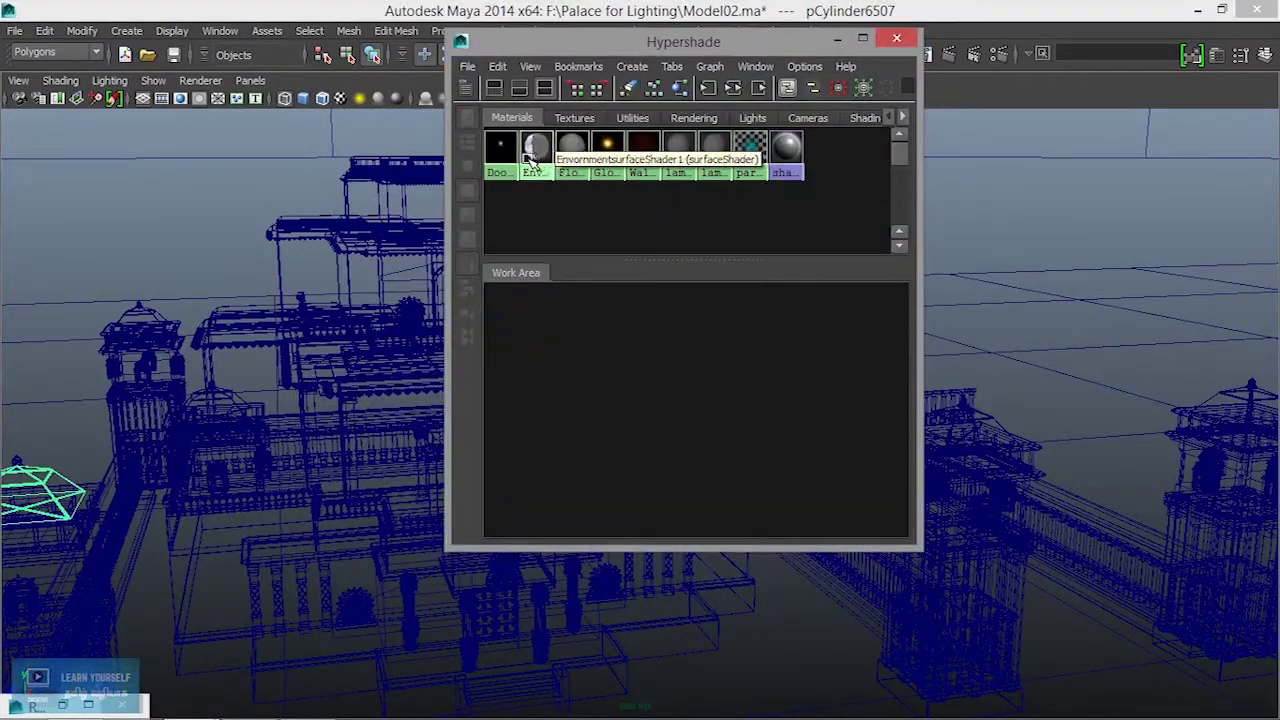
right_click(503, 152)
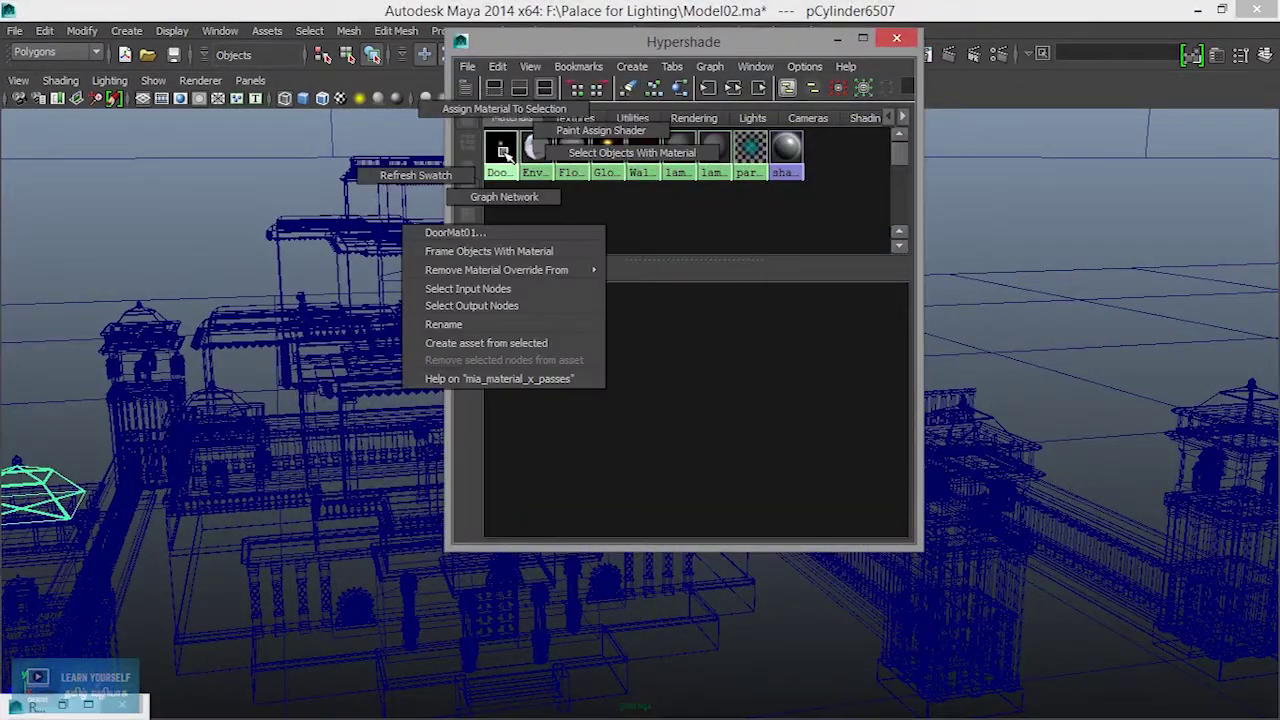
click(588, 155)
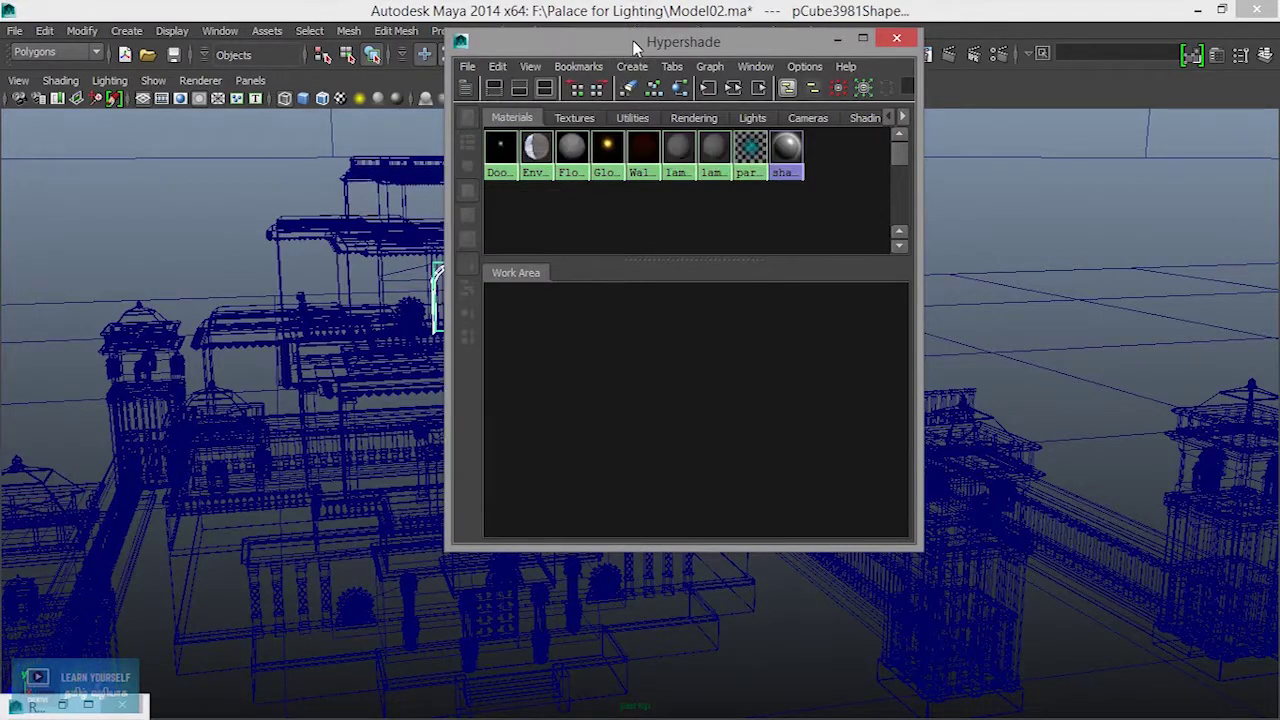
Step: Move Hypershade aside and zoom in close on the door panel
drag(637, 48, 912, 66)
scroll(490, 543, up, 3)
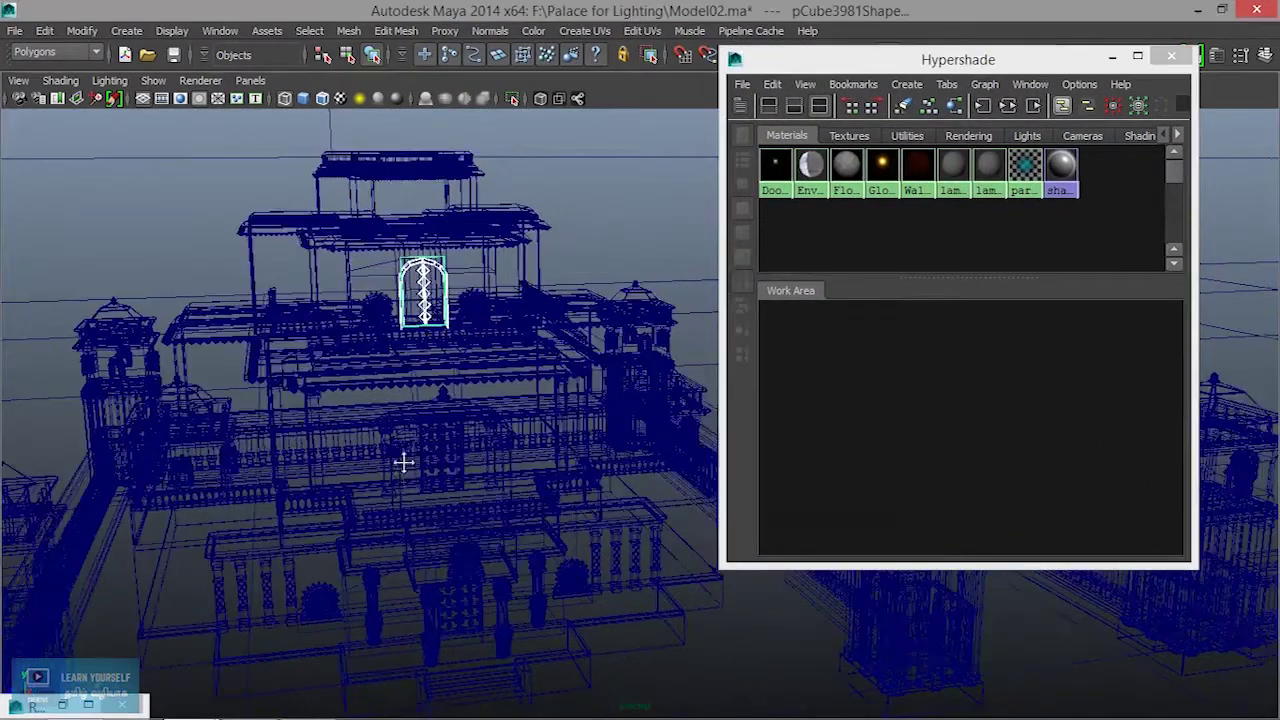
scroll(409, 443, up, 5)
scroll(416, 352, up, 3)
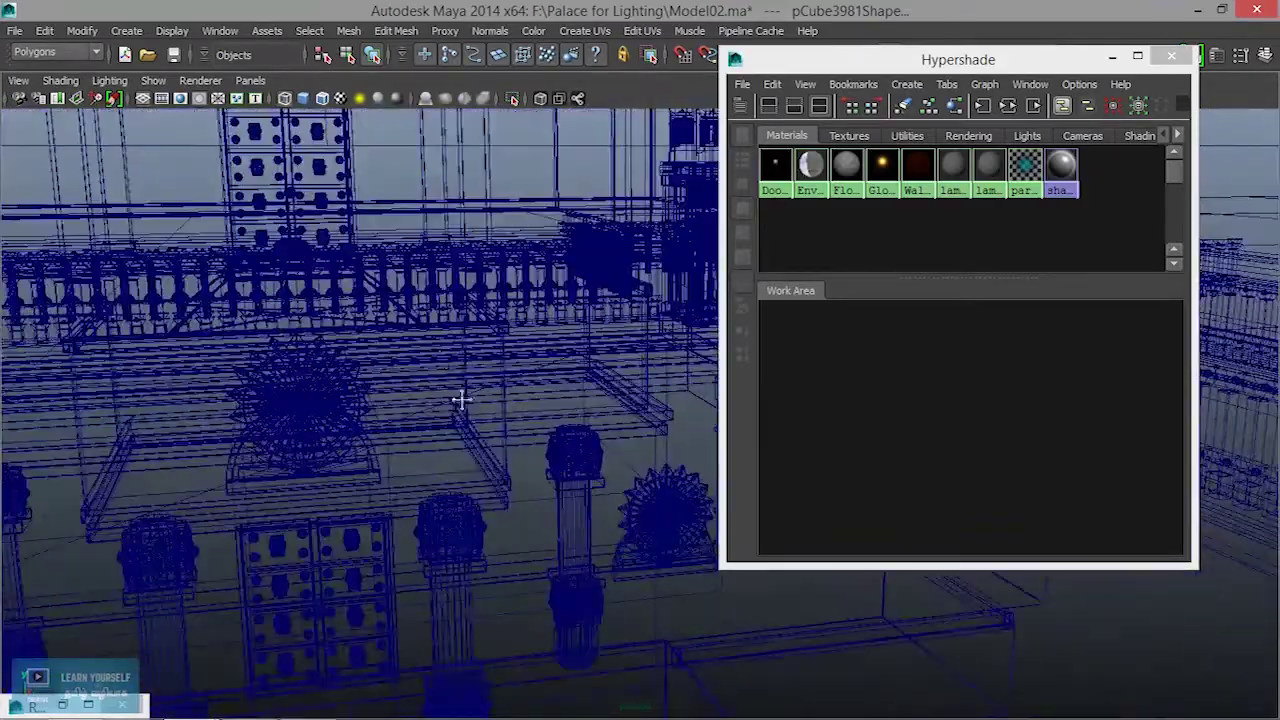
scroll(449, 377, up, 3)
scroll(517, 400, up, 3)
scroll(547, 500, up, 2)
scroll(547, 500, up, 3)
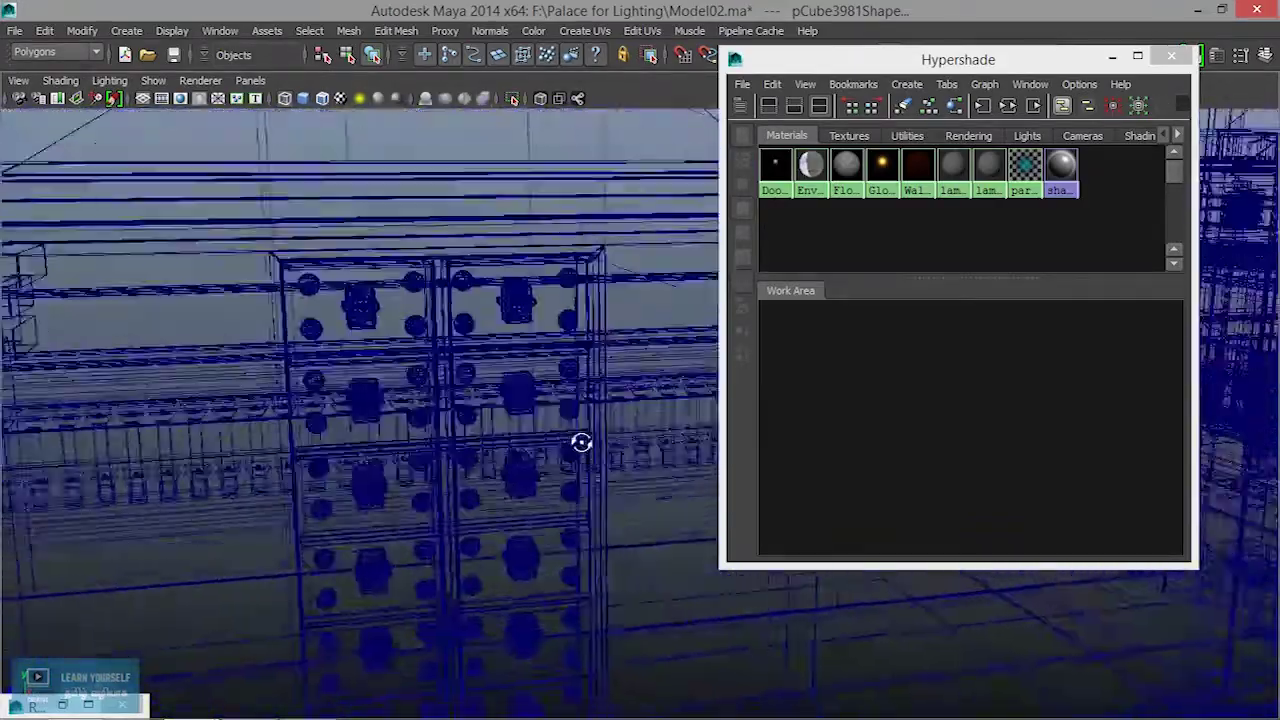
scroll(580, 443, up, 3)
scroll(571, 500, up, 2)
scroll(526, 443, up, 2)
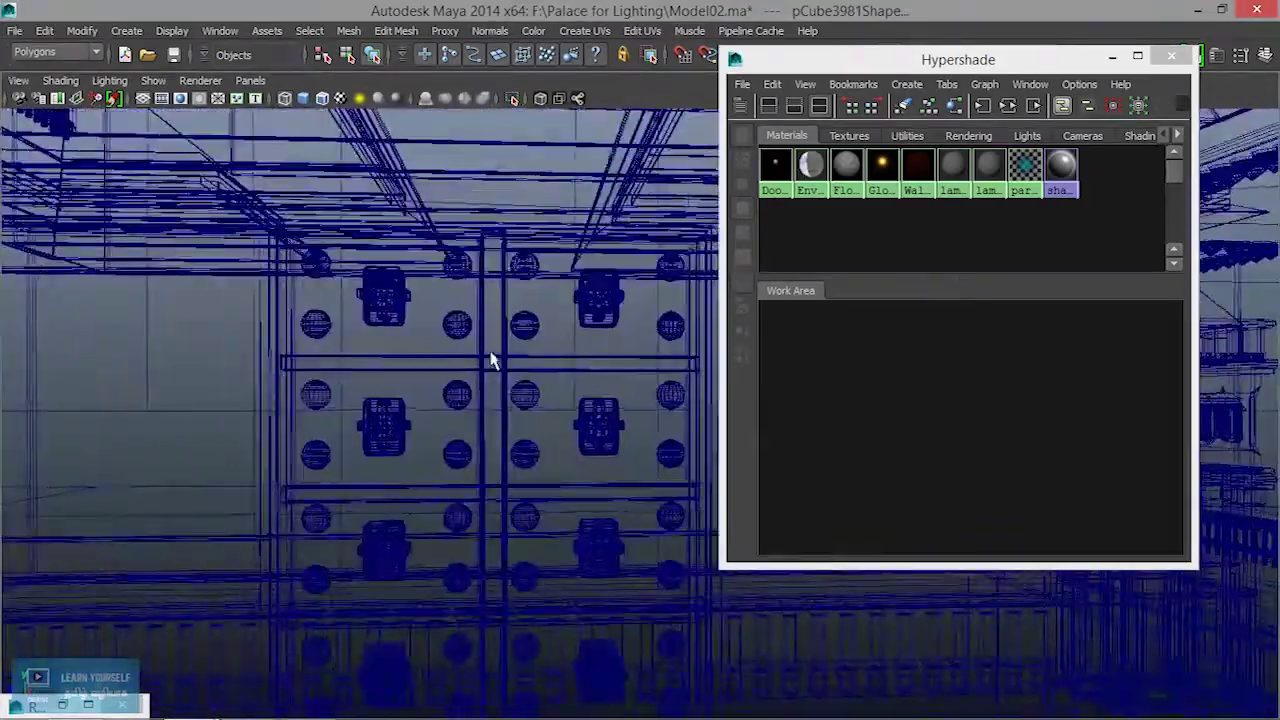
Step: Add door frame pieces, two crossbars, a sphere and the outer ring to the selection
click(503, 372)
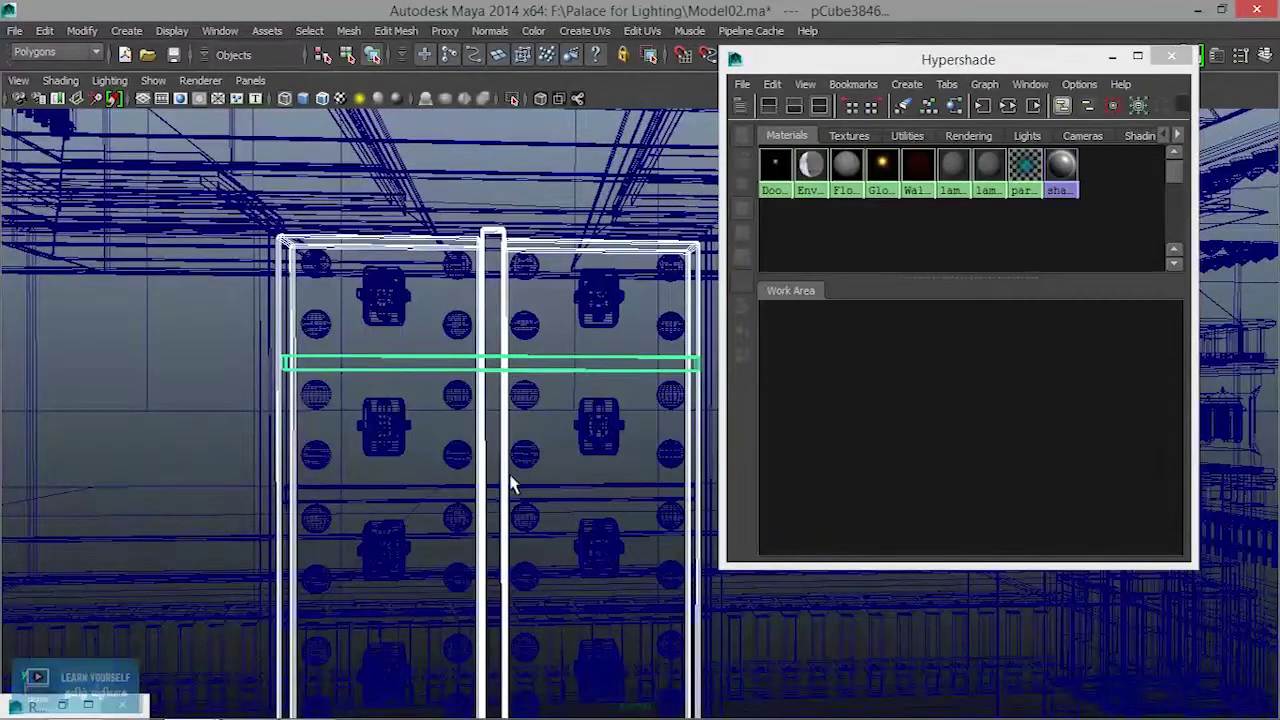
alt+middle_drag(511, 482, 466, 337)
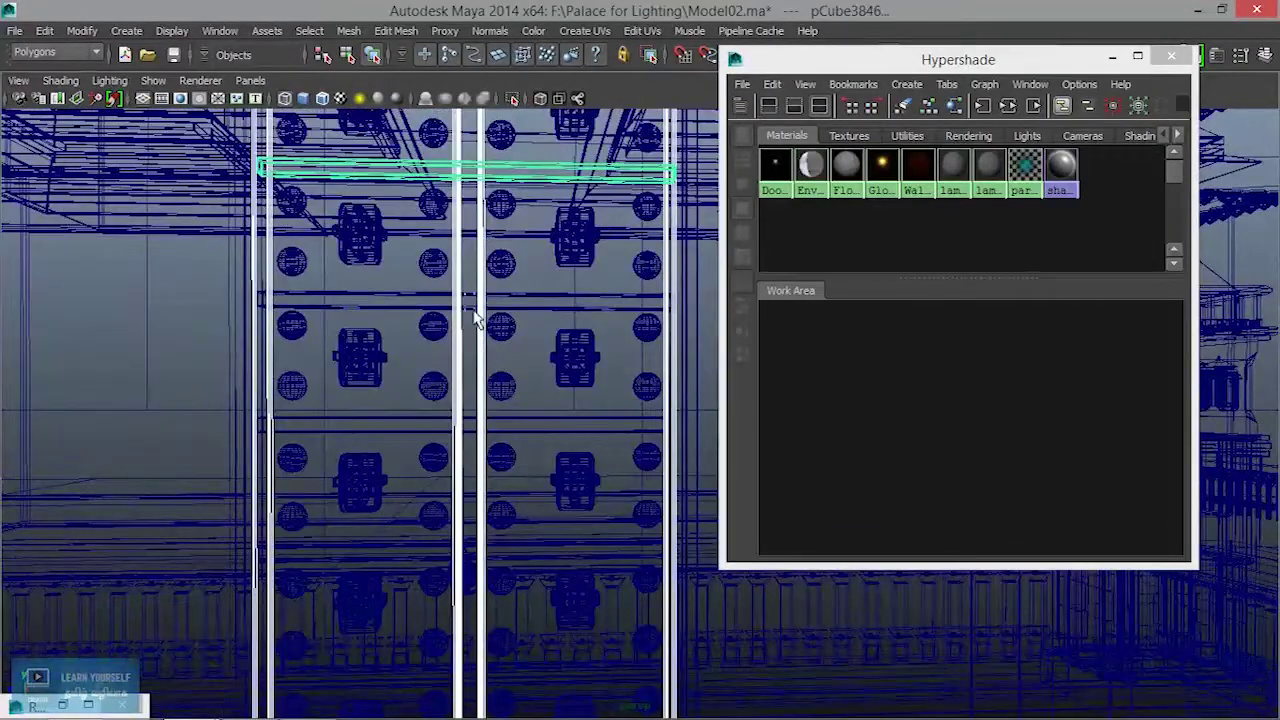
shift+click(475, 318)
shift+click(478, 428)
alt+middle_drag(486, 516, 481, 401)
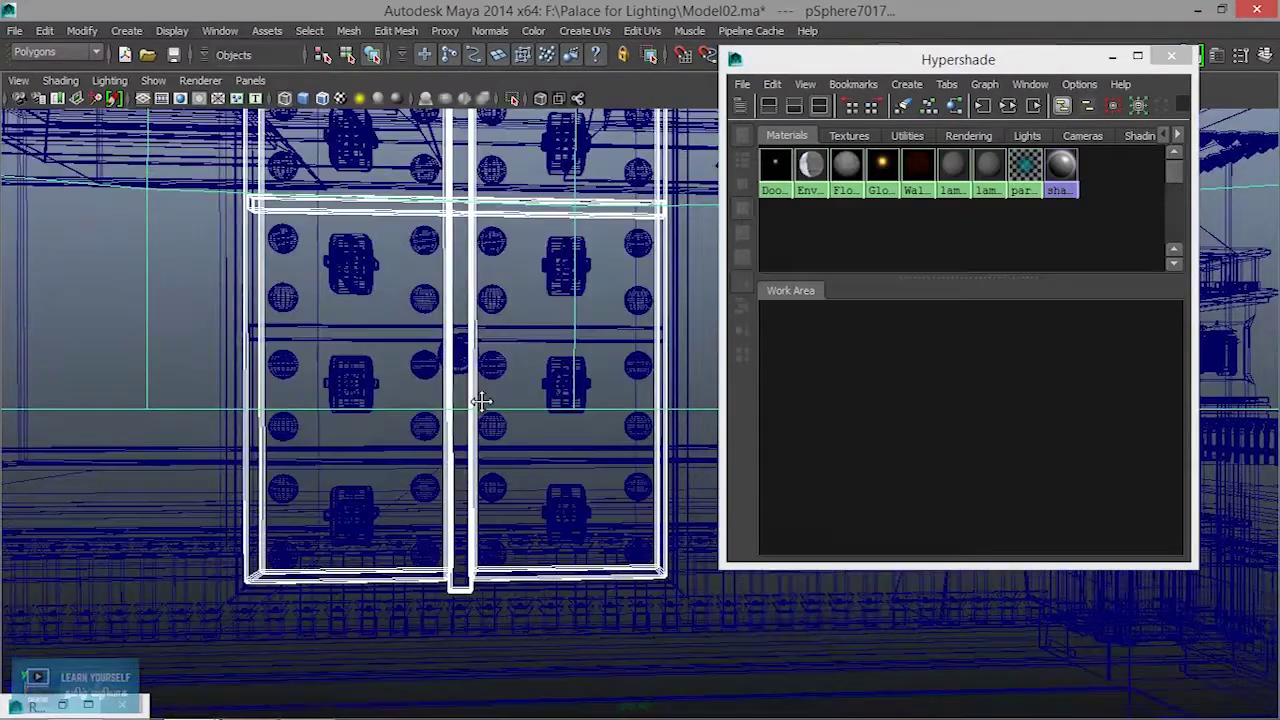
click(410, 337)
alt+drag(410, 460, 371, 380)
click(371, 380)
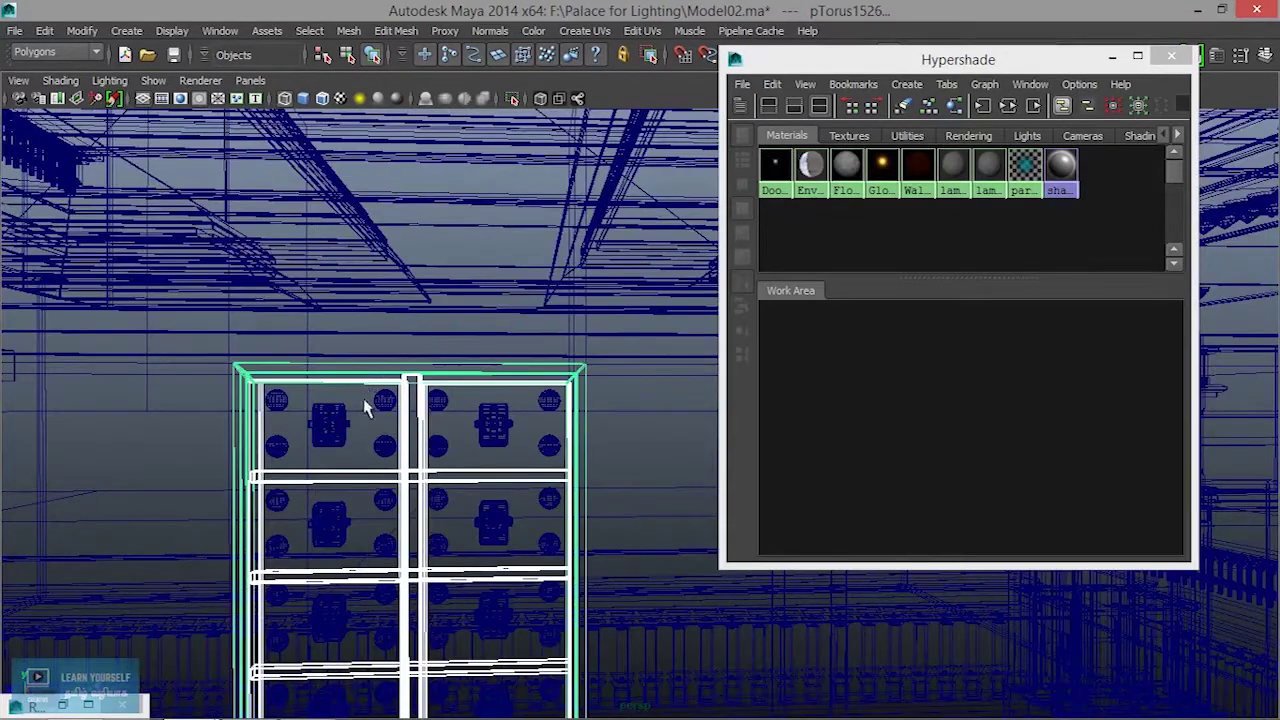
Step: Add the outer frame box, a lower beam and a panel sphere, duplicating the beam
mouse_move(437, 558)
alt+middle_down()
mouse_move(428, 323)
mouse_move(400, 243)
mouse_move(474, 334)
mouse_move(474, 482)
alt+middle_up()
mouse_move(474, 482)
alt+right_down()
mouse_move(437, 423)
mouse_move(300, 443)
mouse_move(273, 520)
alt+right_up()
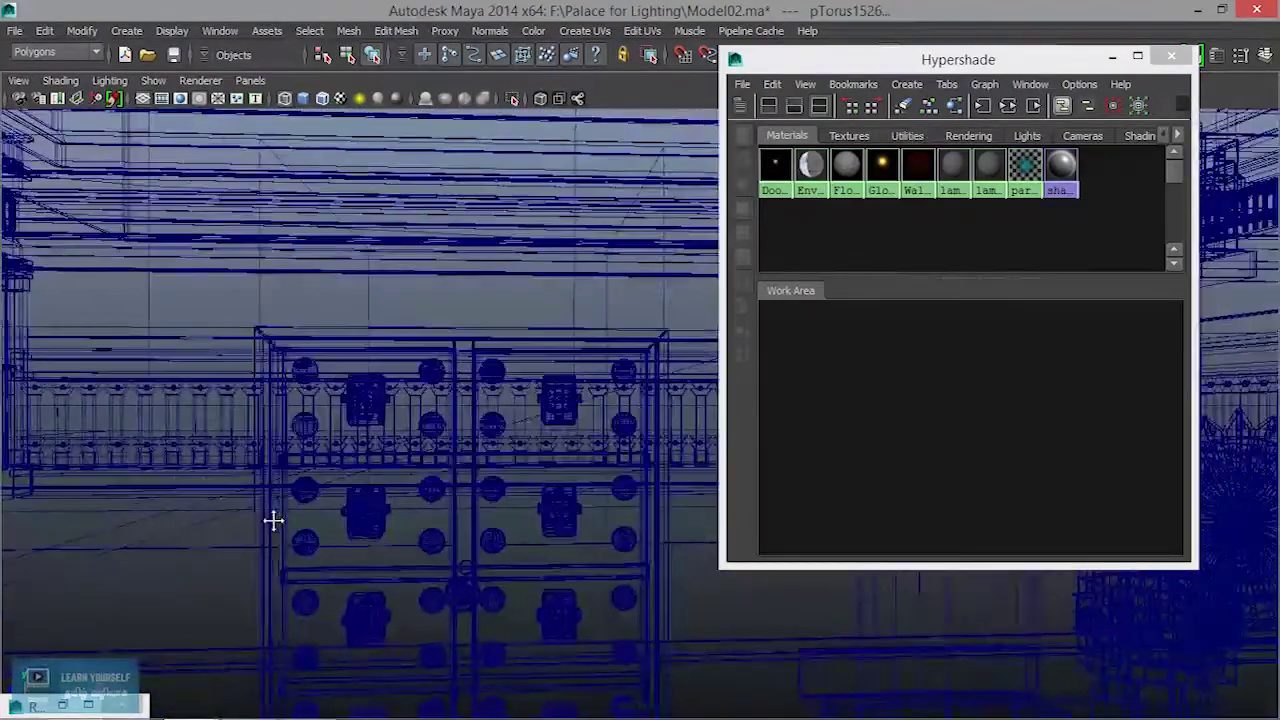
click(467, 345)
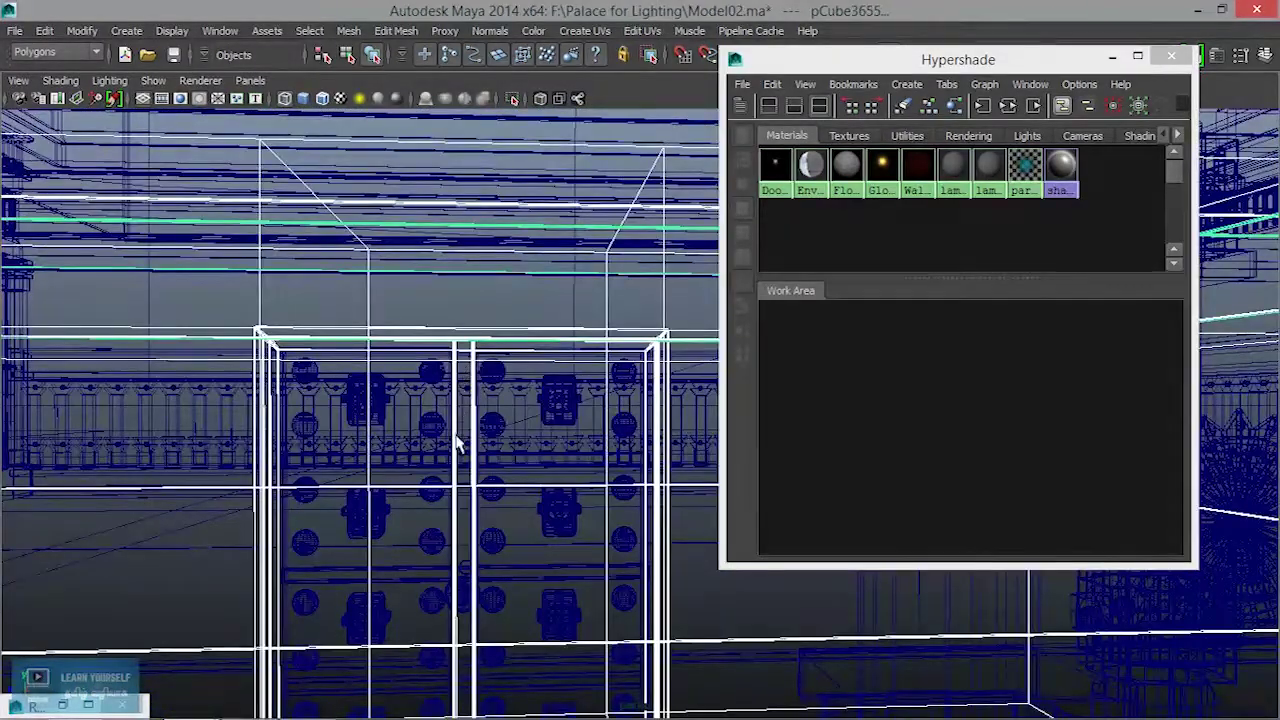
click(473, 511)
alt+middle_drag(474, 582, 450, 452)
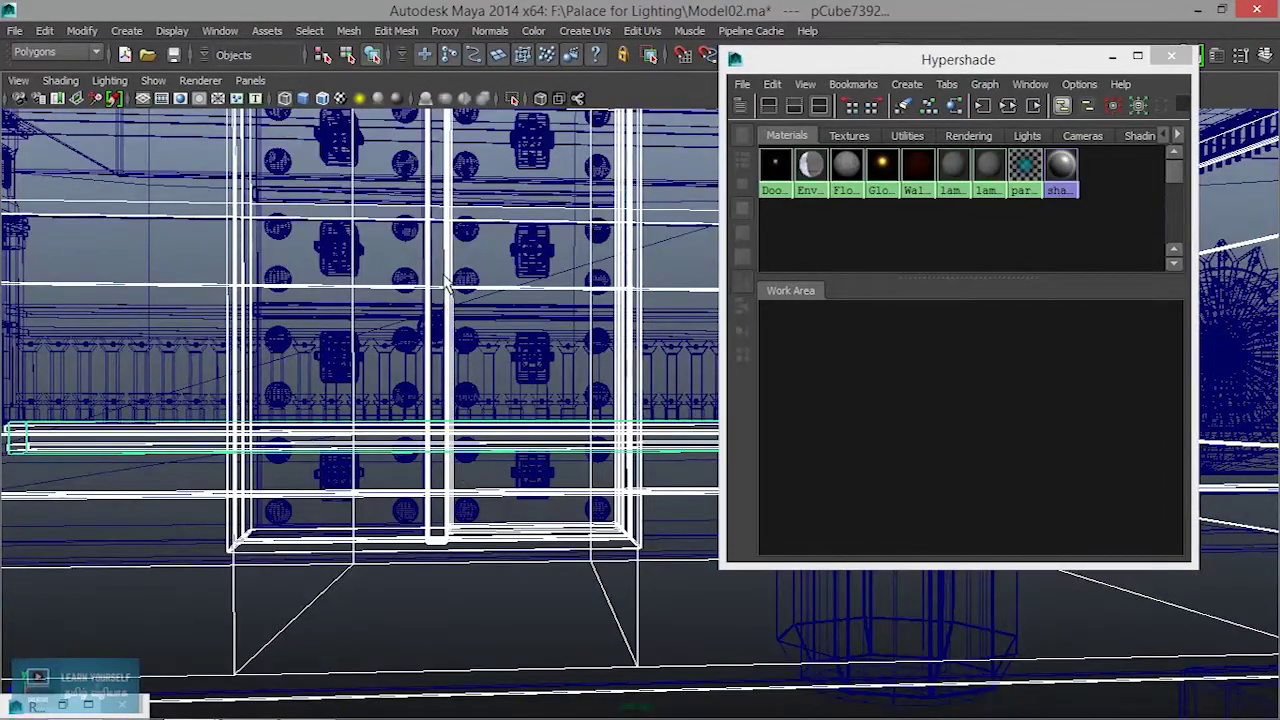
key(shift+d)
click(441, 448)
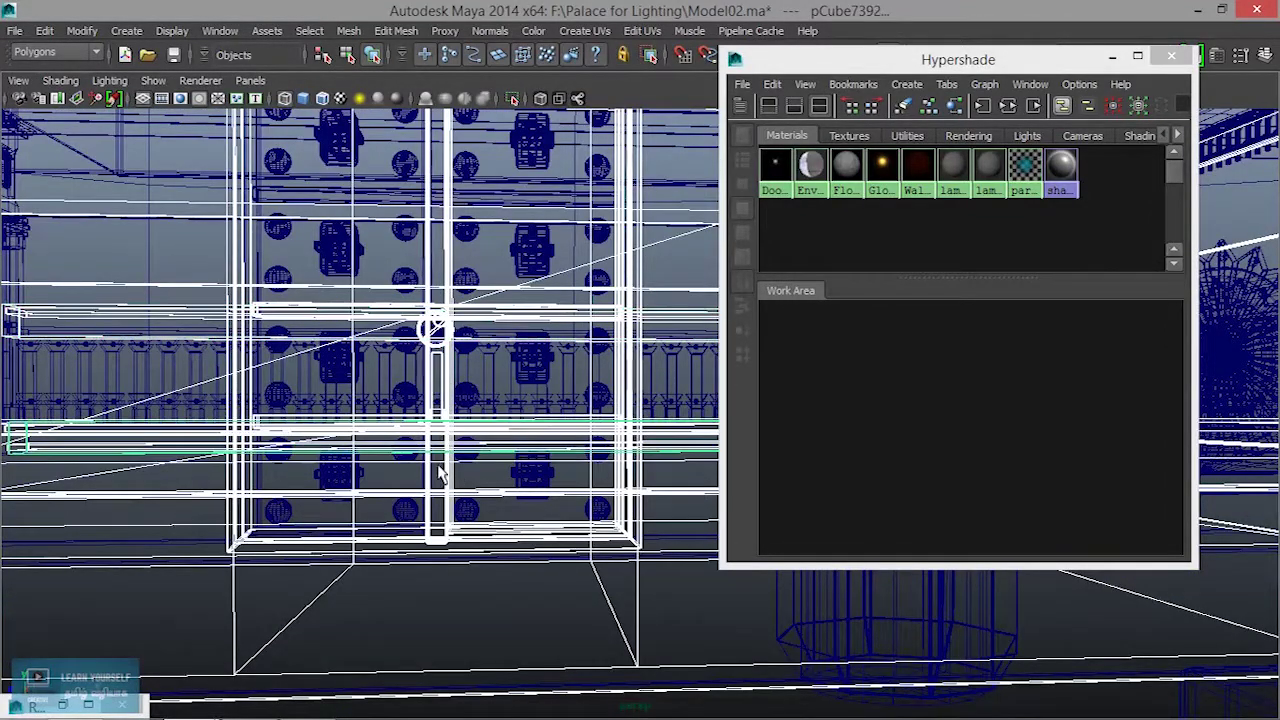
click(395, 510)
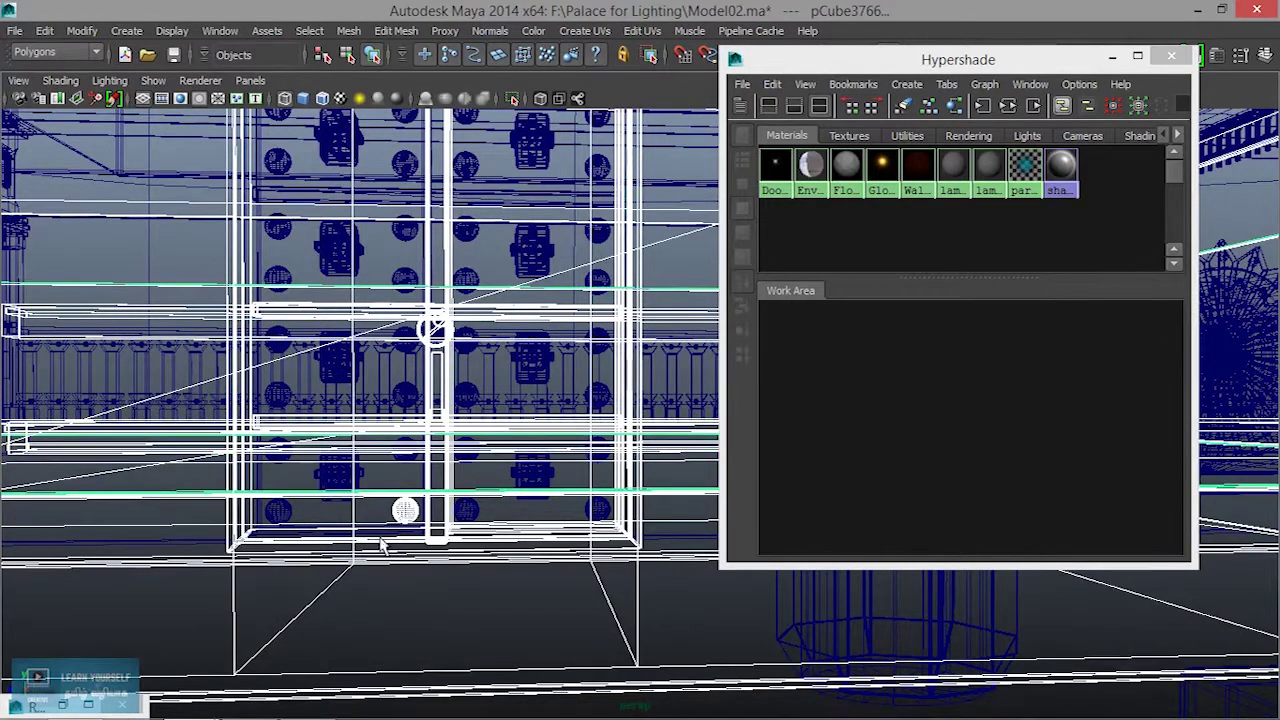
scroll(376, 540, down, 3)
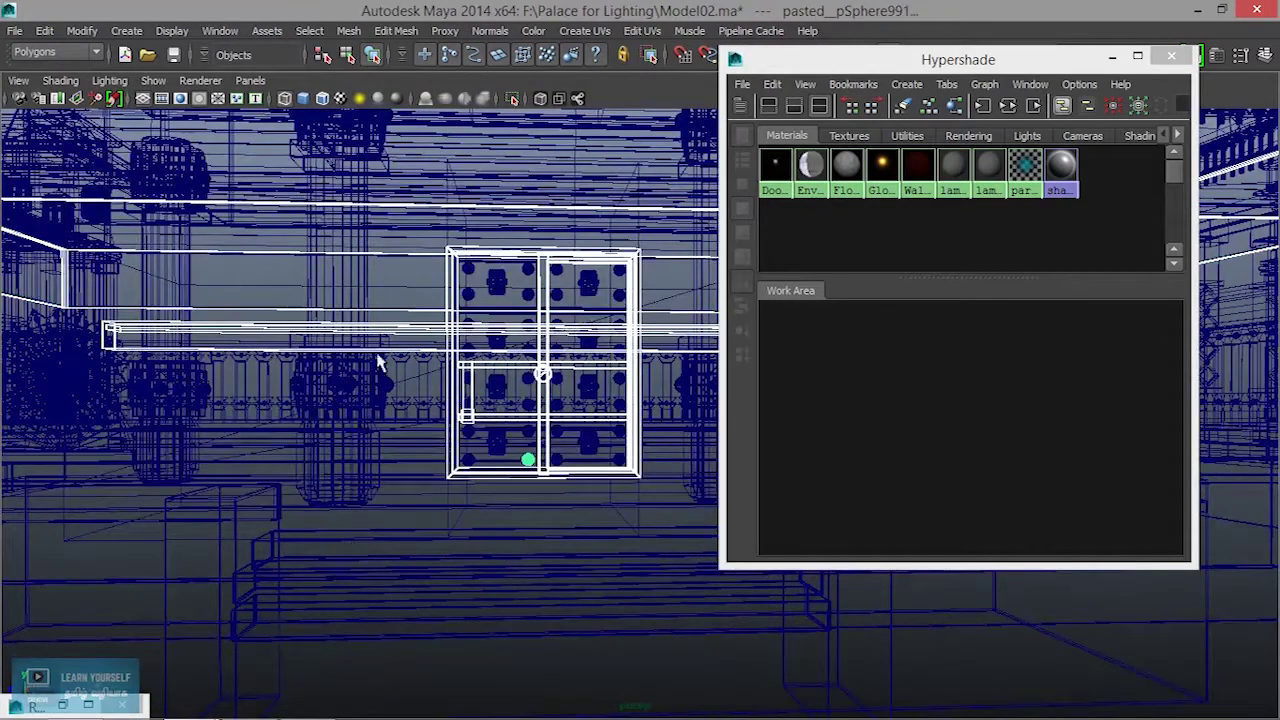
scroll(516, 490, up, 3)
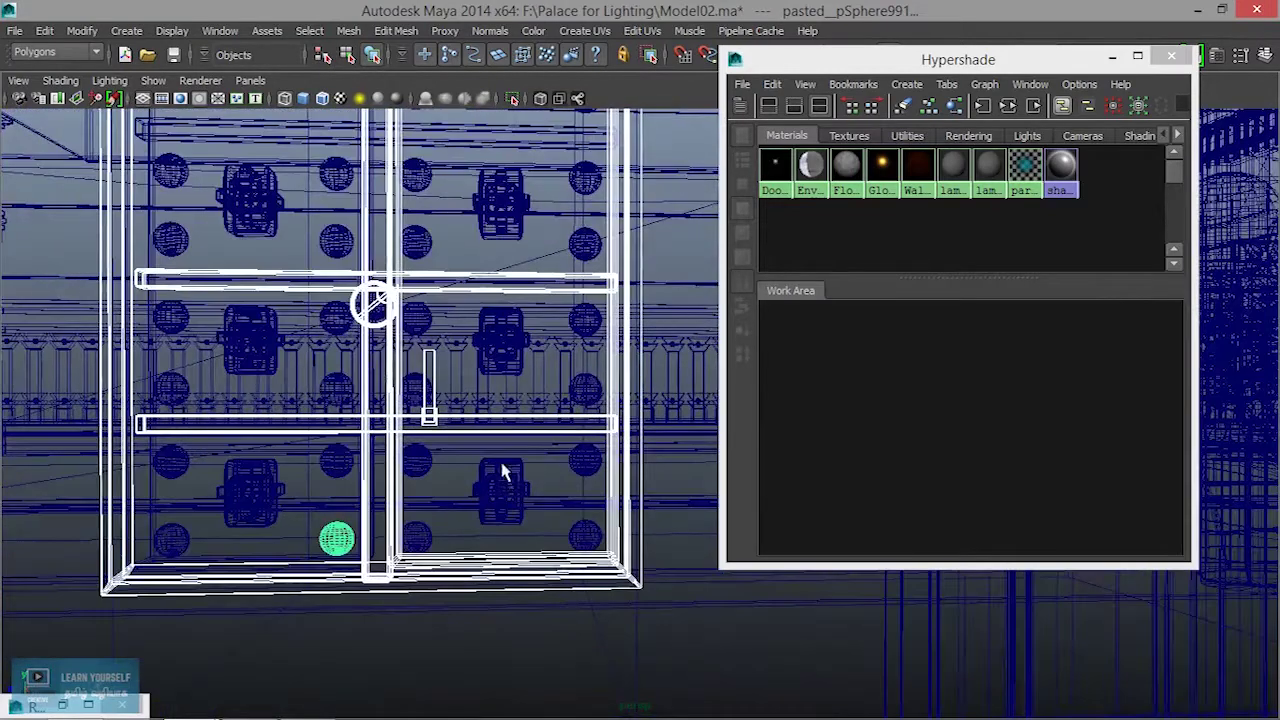
scroll(507, 463, up, 2)
scroll(507, 463, up, 2)
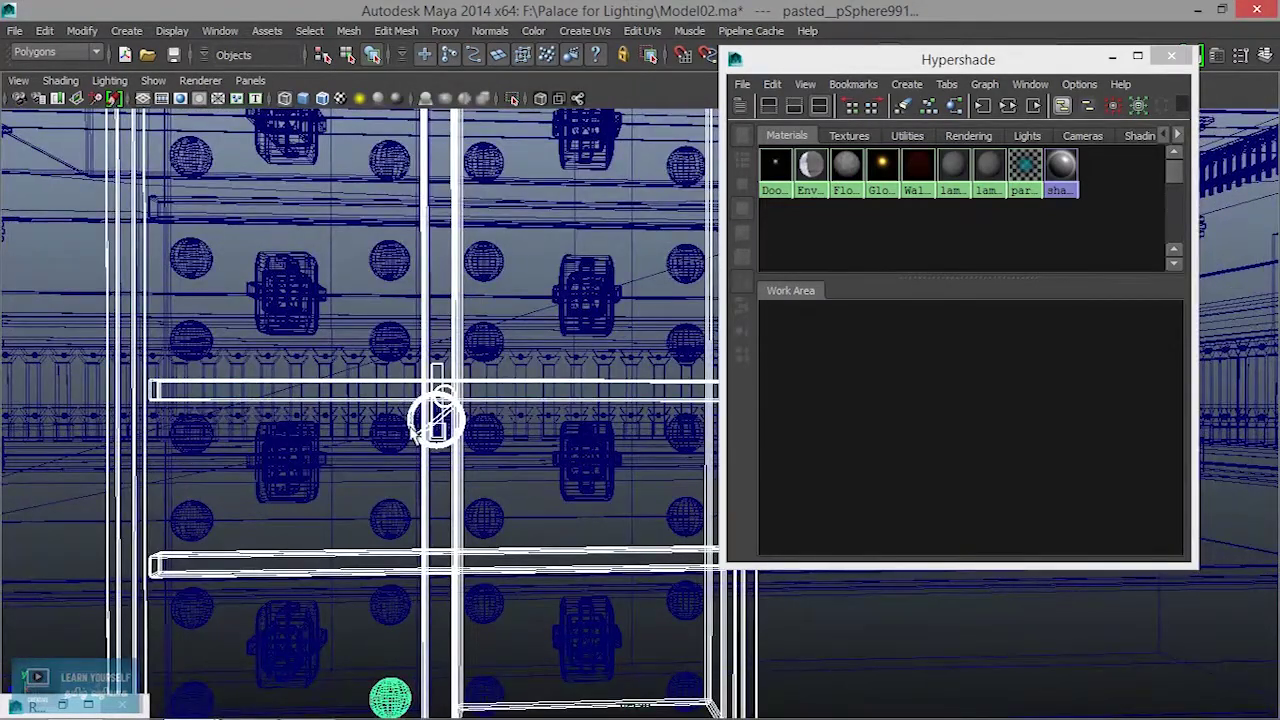
Step: Add a small box and two more horizontal frame beams to the selection
click(390, 697)
alt+drag(401, 523, 337, 381)
shift+click(350, 420)
mouse_move(480, 529)
alt+mouse_down()
mouse_move(389, 523)
mouse_move(360, 462)
alt+mouse_up()
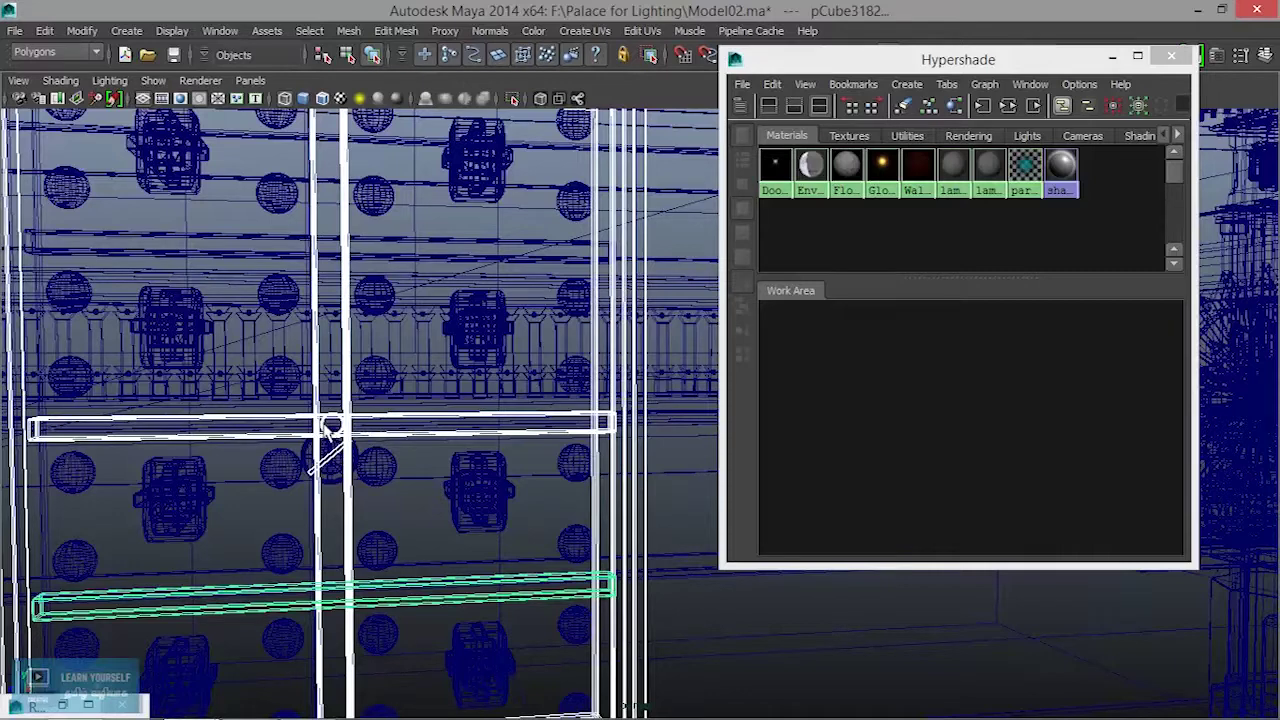
scroll(340, 505, down, 3)
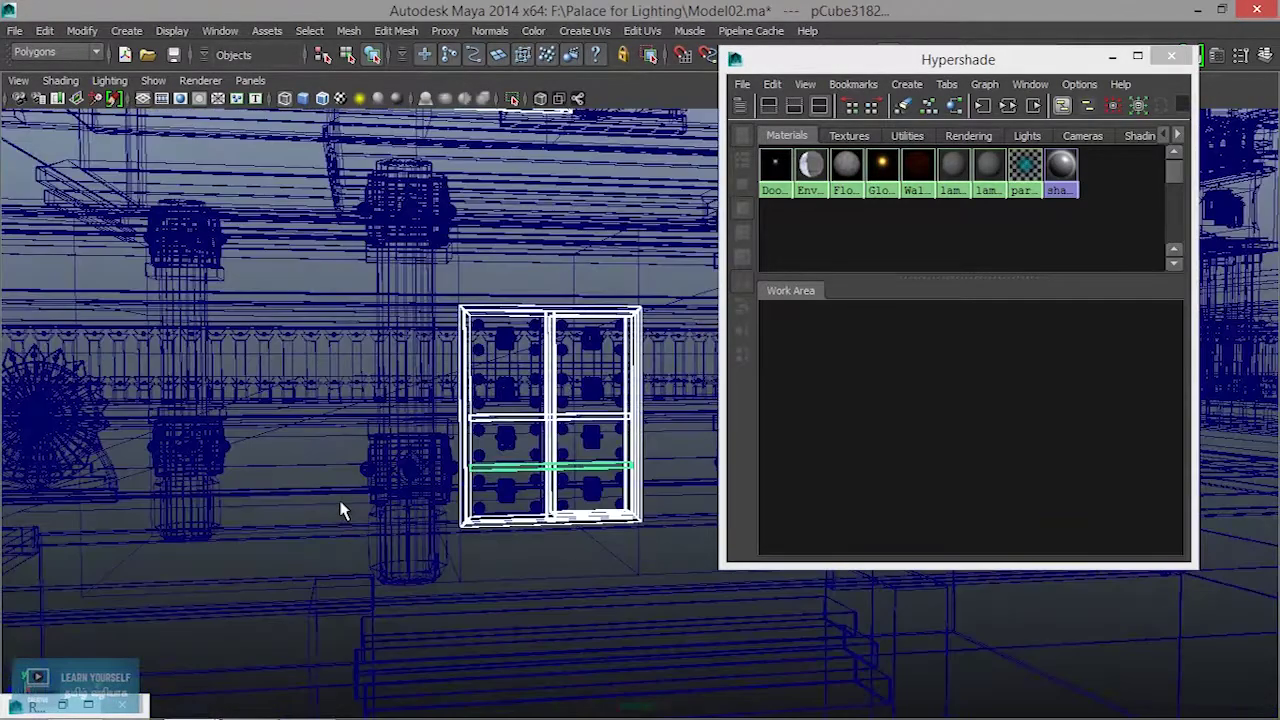
scroll(340, 505, up, 1)
scroll(340, 505, up, 1)
scroll(430, 452, up, 1)
scroll(430, 452, up, 1)
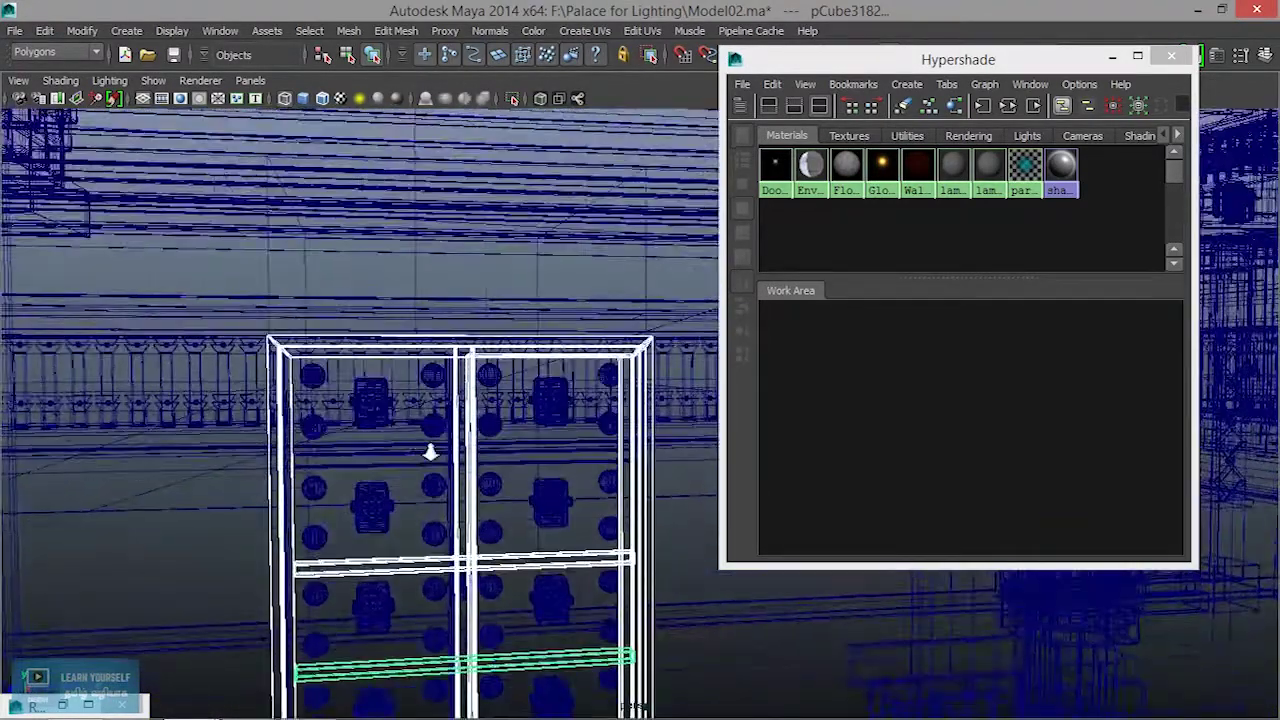
scroll(455, 493, up, 1)
shift+click(456, 482)
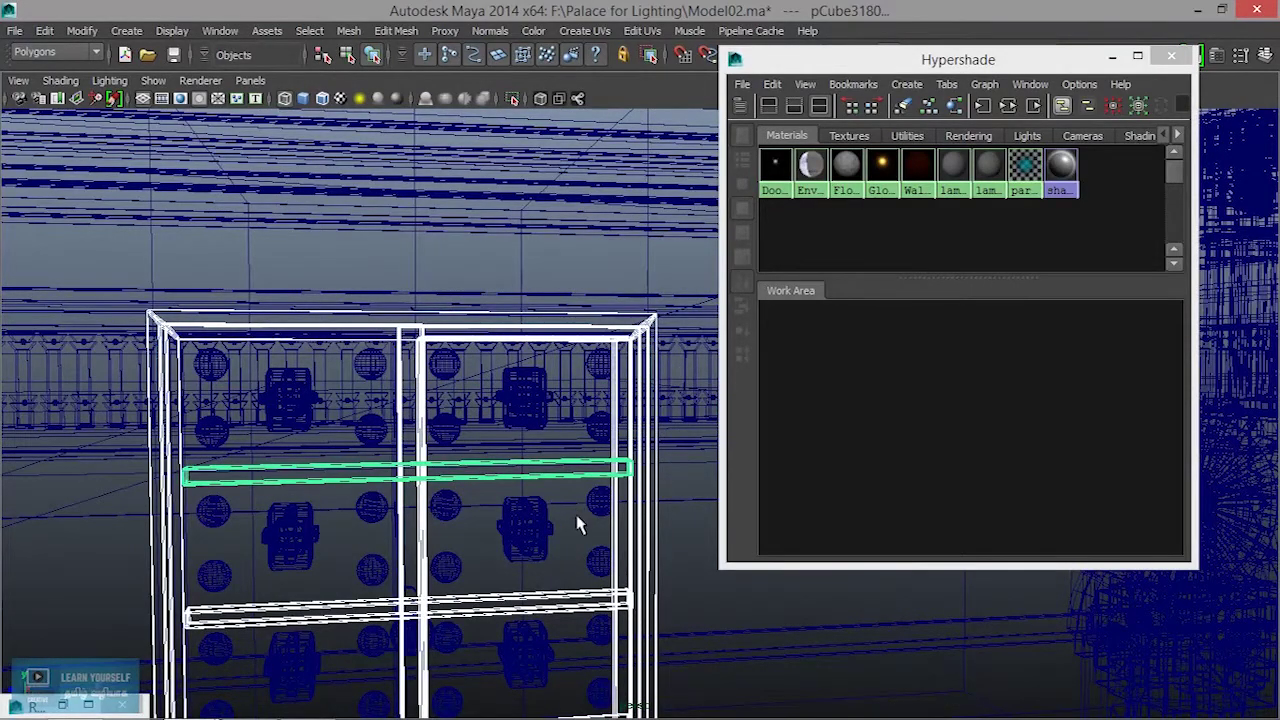
Step: Frame the selected lamp frame, then orbit out to see both lamp frames
scroll(580, 515, down, 5)
mouse_move(580, 515)
alt+mouse_down()
mouse_move(245, 503)
mouse_move(480, 571)
mouse_move(437, 521)
alt+mouse_up()
mouse_move(437, 521)
alt+right_down()
mouse_move(534, 606)
mouse_move(588, 572)
alt+right_up()
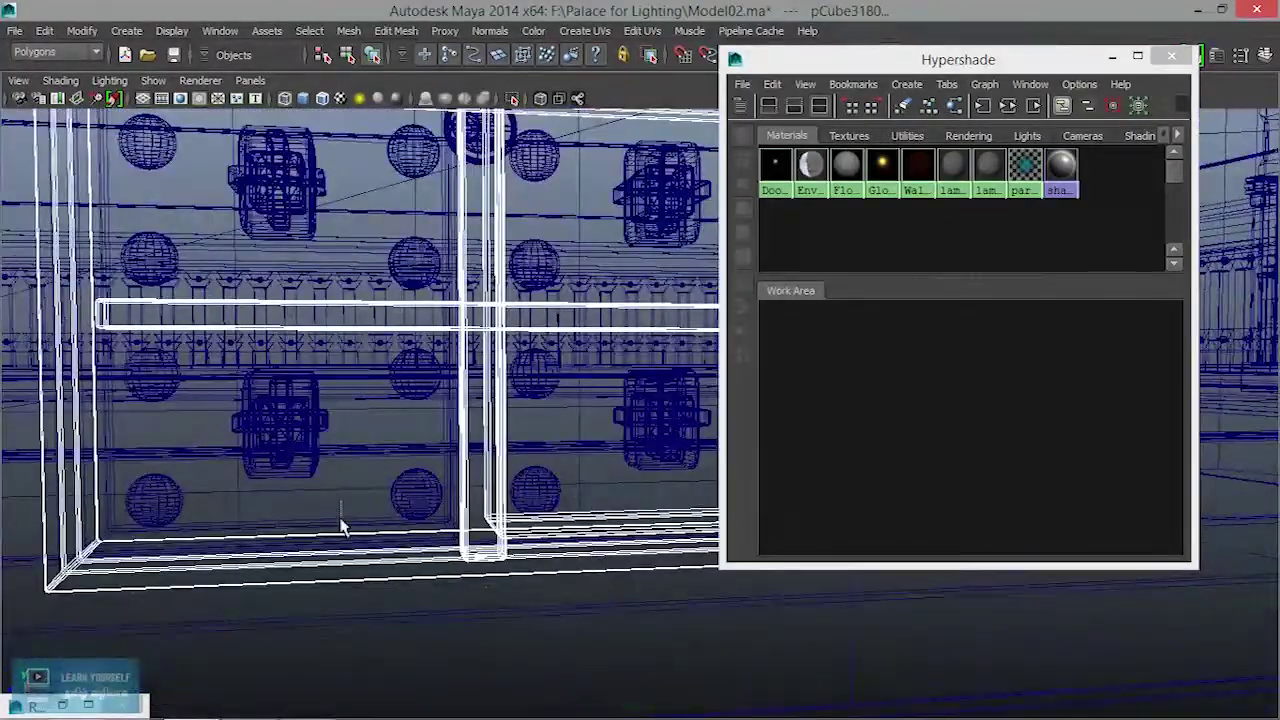
key(f)
mouse_move(490, 489)
alt+mouse_down()
mouse_move(357, 429)
mouse_move(412, 493)
mouse_move(409, 631)
alt+mouse_up()
mouse_move(409, 631)
alt+right_down()
mouse_move(537, 534)
mouse_move(560, 577)
alt+right_up()
alt+drag(560, 577, 363, 555)
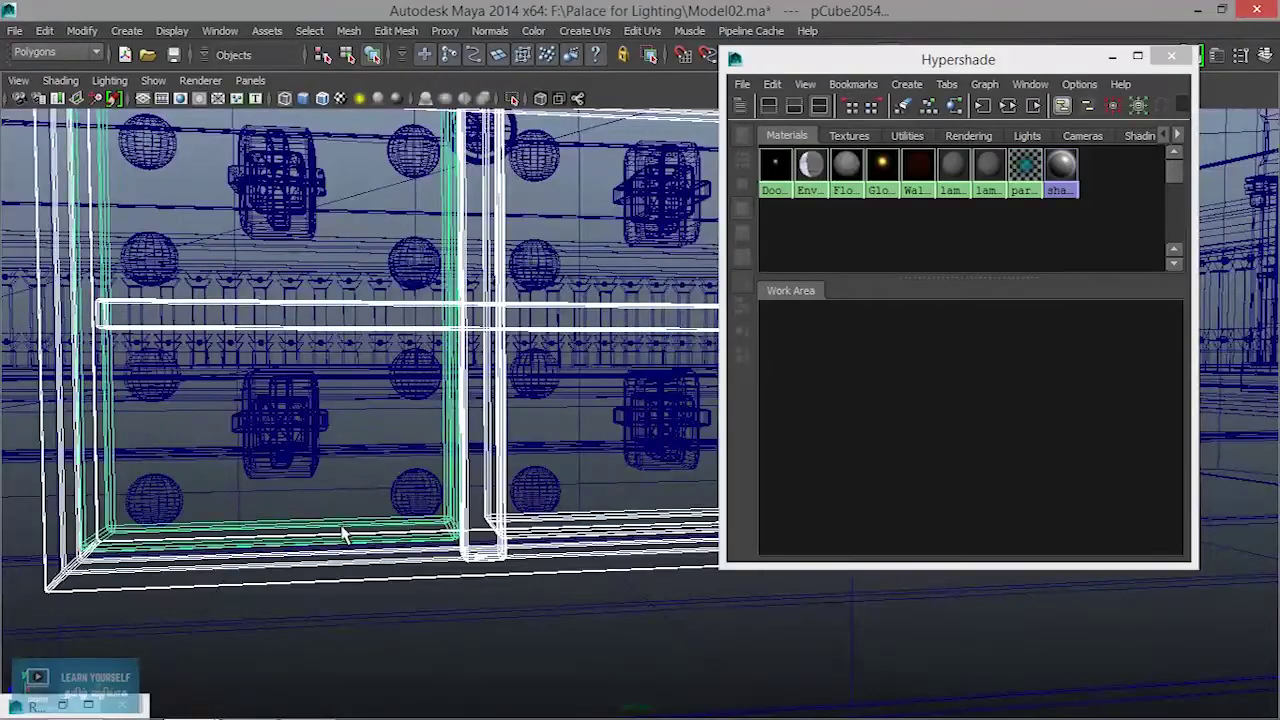
key(f)
alt+middle_drag(550, 472, 424, 521)
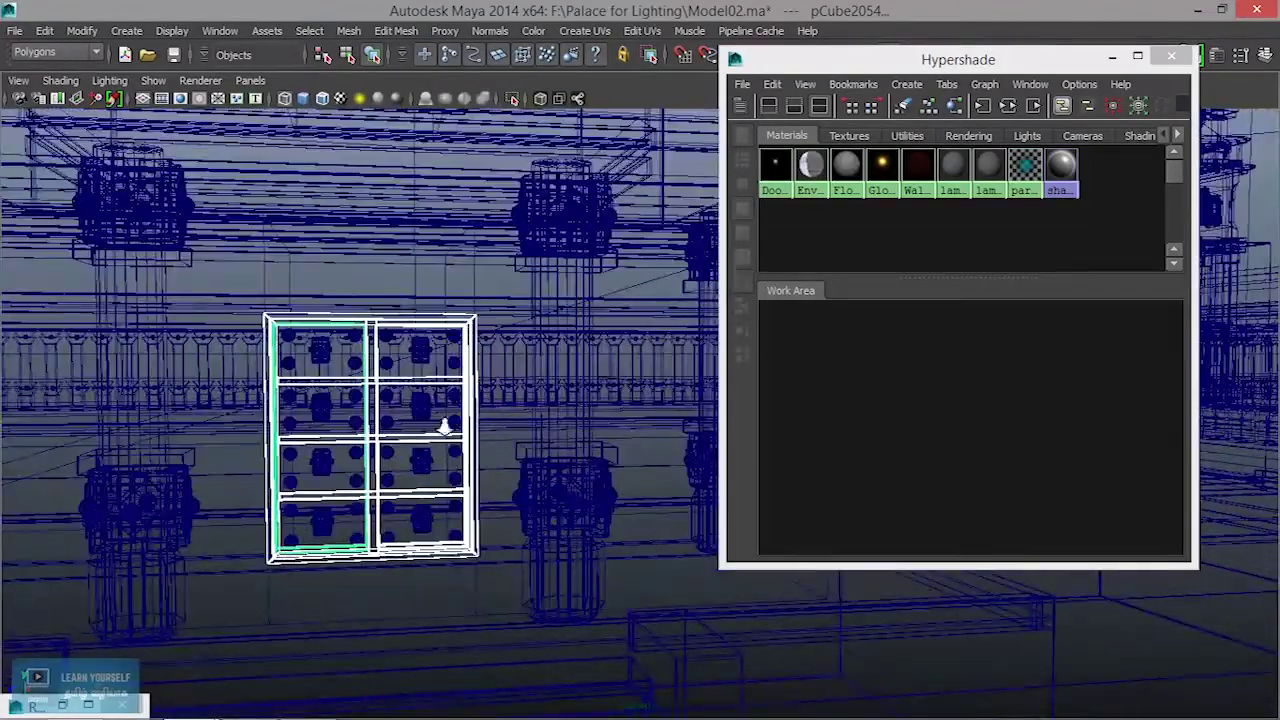
alt+right_drag(444, 427, 294, 434)
mouse_move(294, 434)
alt+mouse_down()
mouse_move(400, 487)
mouse_move(357, 449)
mouse_move(429, 457)
mouse_move(300, 451)
mouse_move(109, 337)
mouse_move(306, 429)
mouse_move(280, 393)
mouse_move(180, 403)
mouse_move(283, 451)
mouse_move(452, 461)
mouse_move(306, 449)
mouse_move(106, 329)
mouse_move(305, 428)
alt+mouse_up()
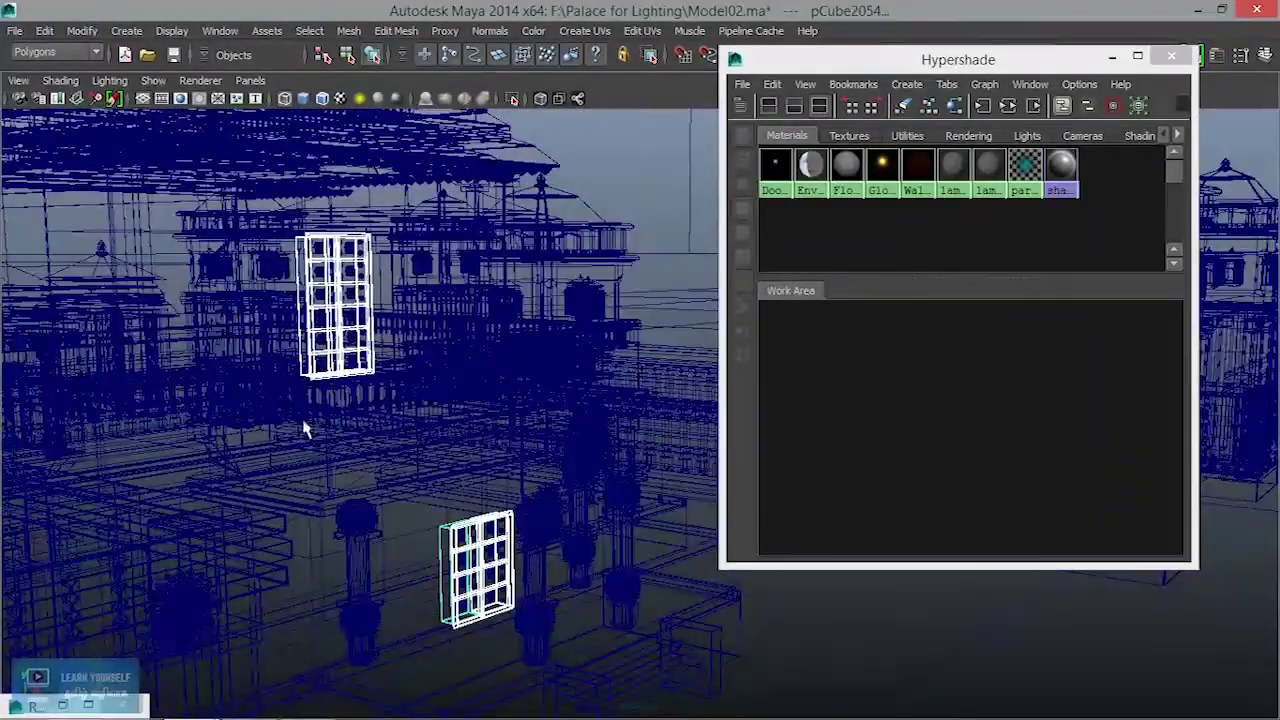
mouse_move(271, 384)
alt+mouse_down()
mouse_move(391, 443)
mouse_move(283, 451)
mouse_move(403, 509)
mouse_move(440, 500)
alt+mouse_up()
Step: Assign DoorMat to the selected window grilles, minimize Hypershade and bring back the render
right_click(777, 166)
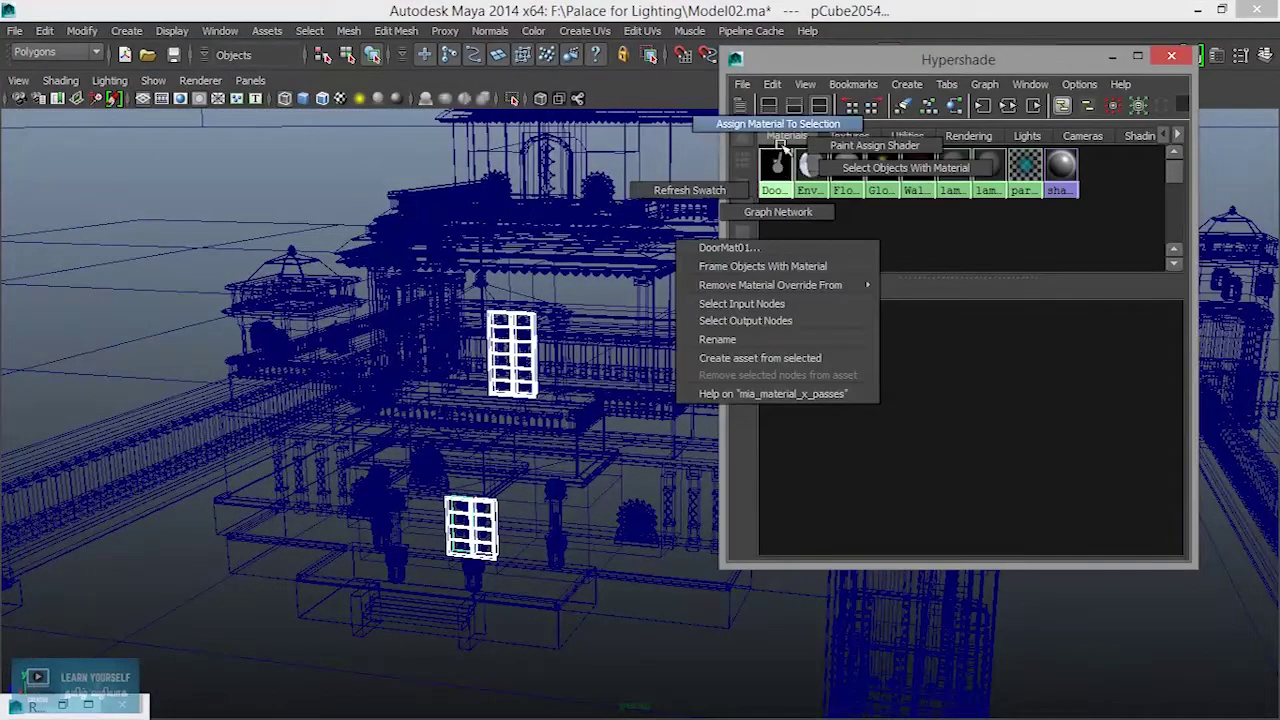
click(786, 127)
mouse_move(500, 438)
alt+mouse_down()
mouse_move(491, 449)
mouse_move(589, 434)
mouse_move(480, 420)
mouse_move(846, 163)
alt+mouse_up()
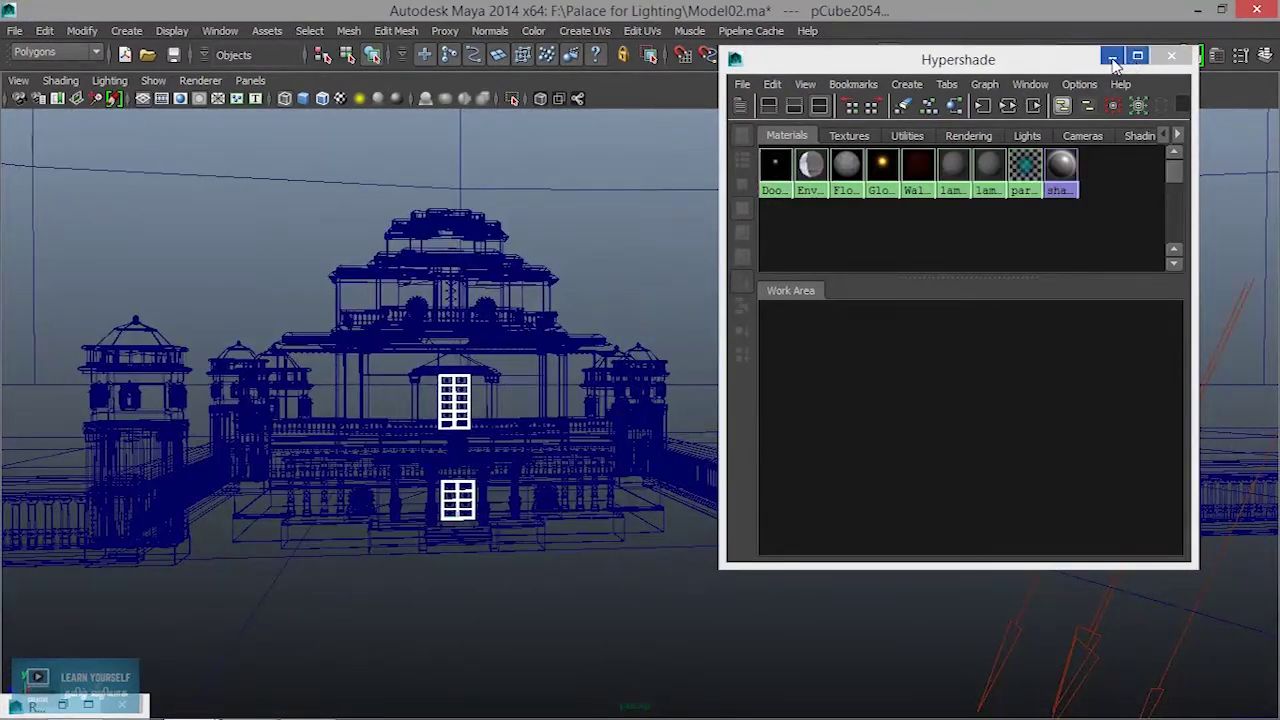
click(1112, 58)
click(926, 58)
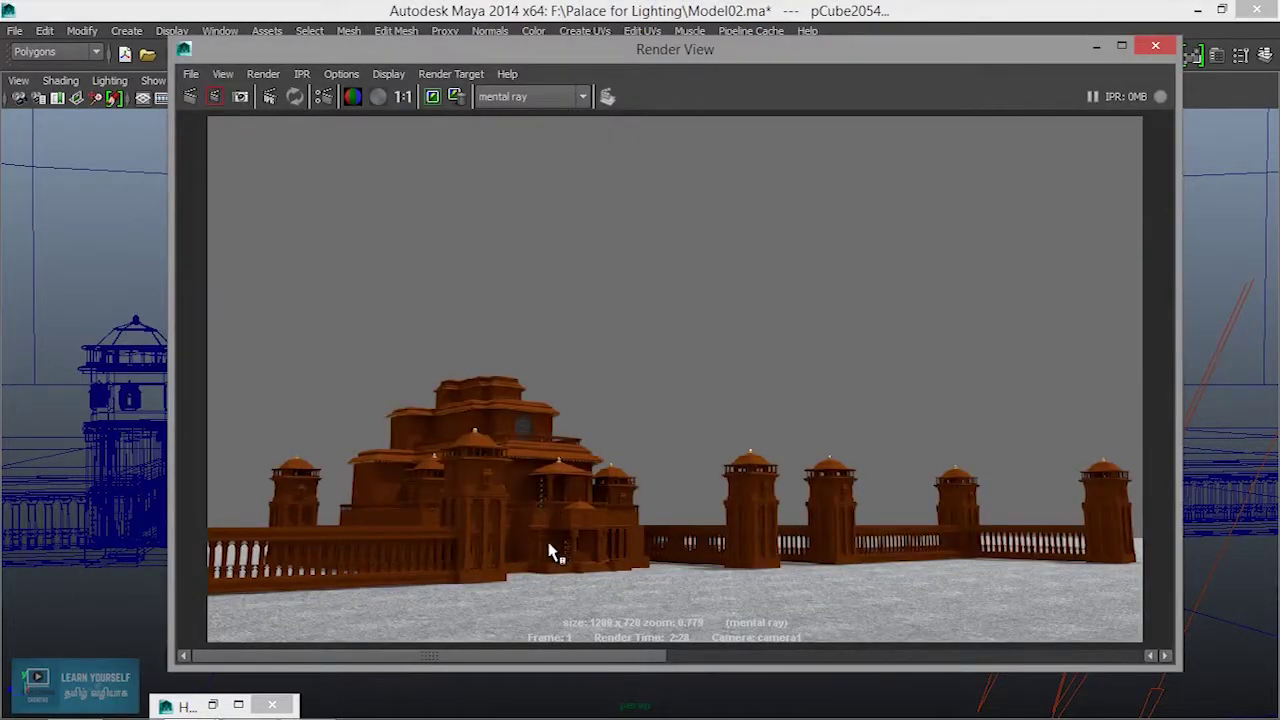
scroll(480, 530, up, 2)
alt+middle_drag(480, 523, 594, 471)
scroll(610, 430, up, 2)
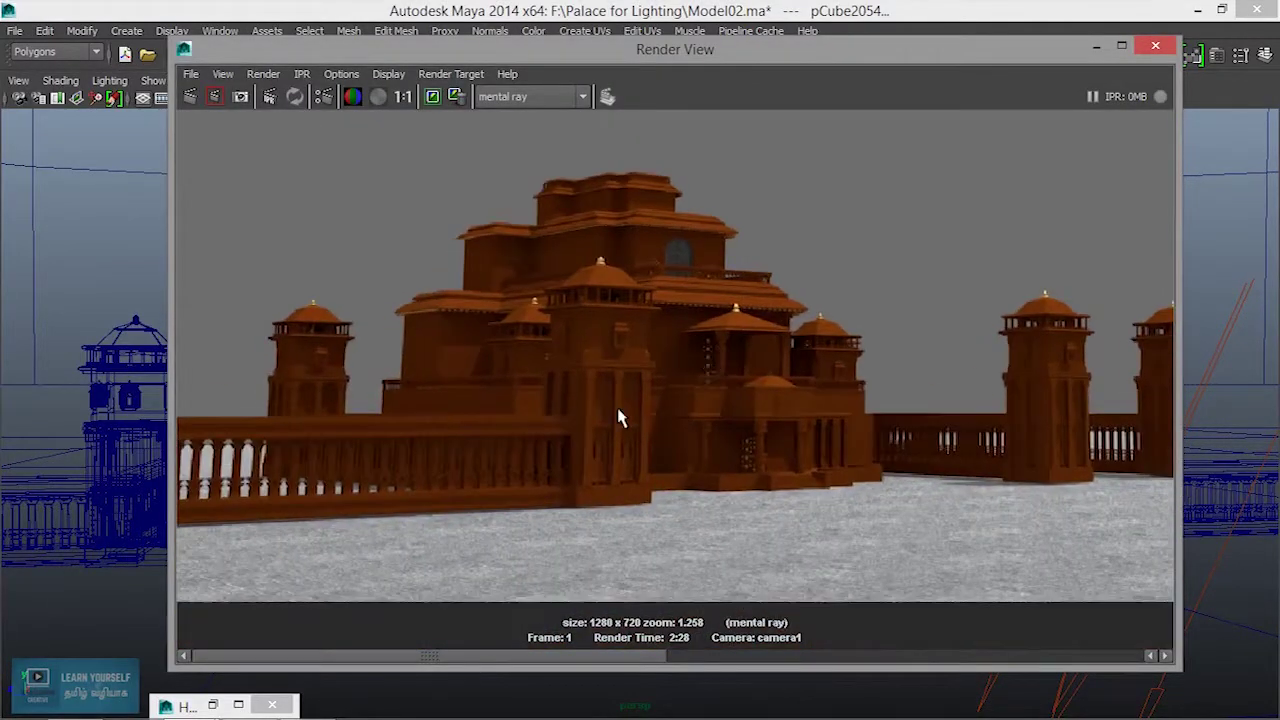
scroll(600, 420, up, 1)
alt+middle_drag(594, 424, 629, 486)
scroll(630, 486, up, 2)
scroll(609, 411, up, 1)
alt+middle_drag(609, 411, 600, 313)
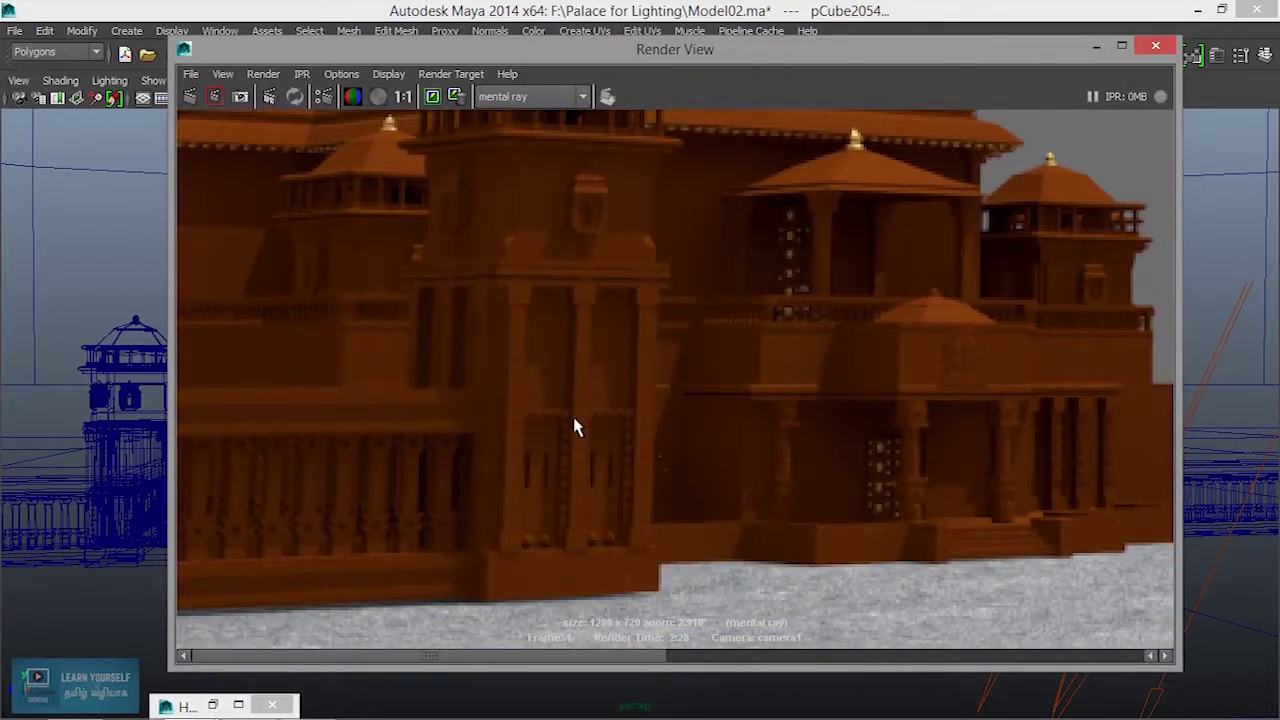
scroll(600, 400, down, 1)
scroll(594, 406, down, 1)
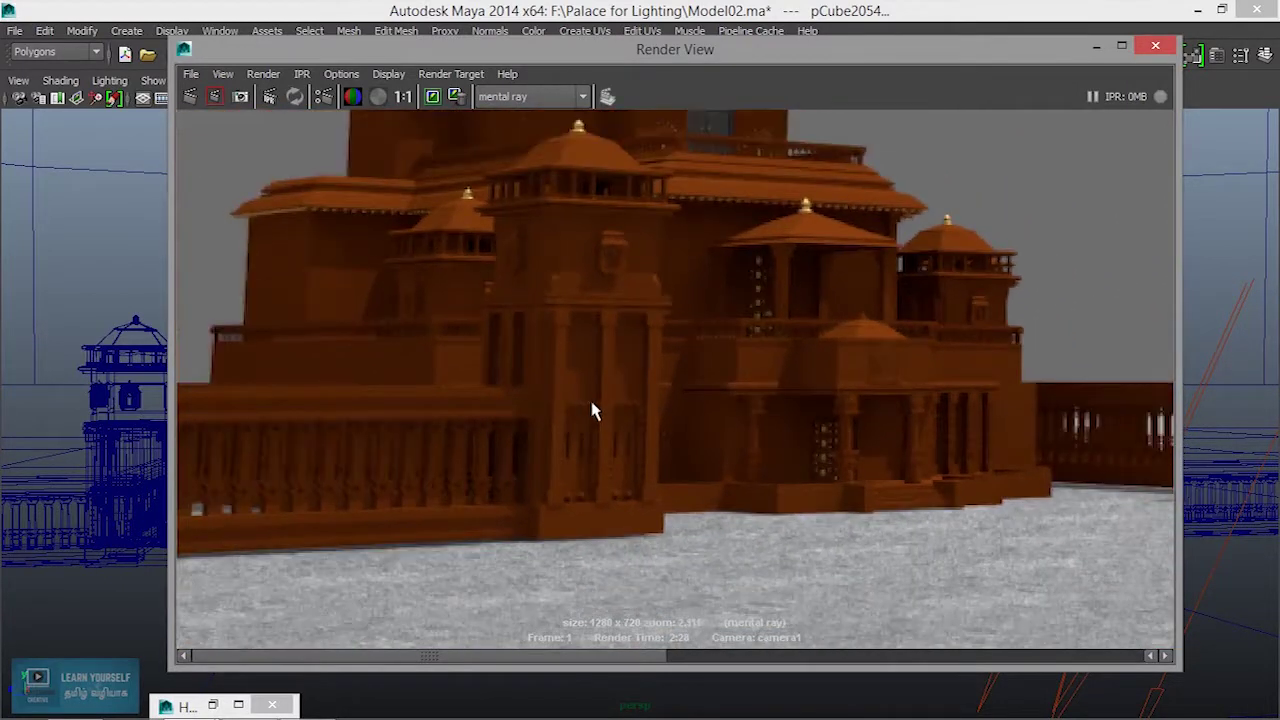
scroll(591, 409, down, 1)
alt+middle_drag(589, 389, 579, 470)
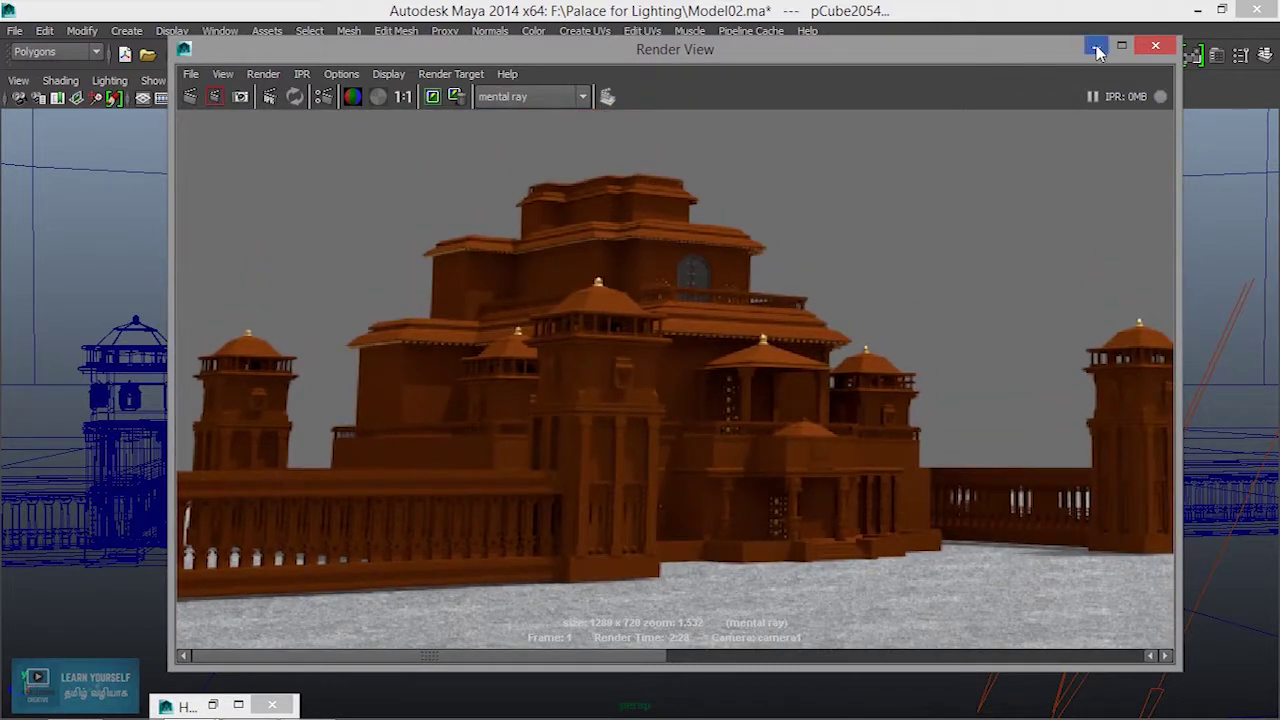
click(1096, 46)
click(214, 705)
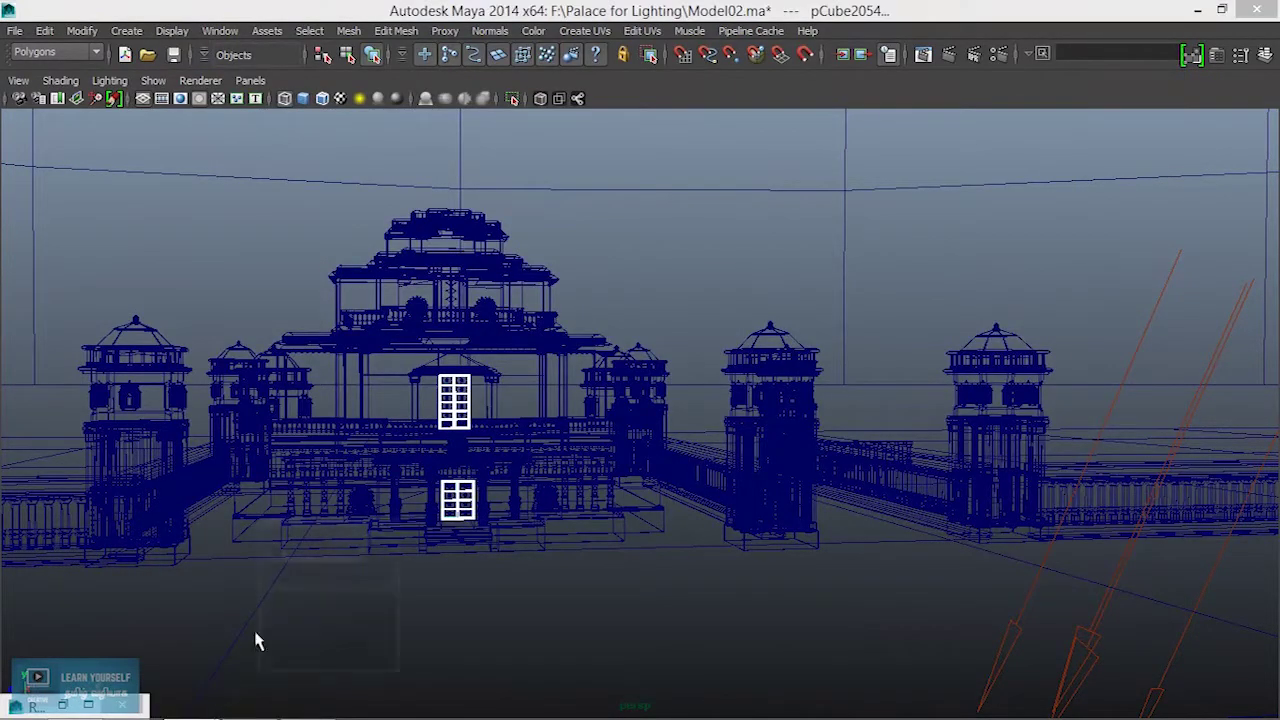
Step: Graph WallMat's shading network, move gammaCorrect left, and shift the Hypershade window left
click(884, 166)
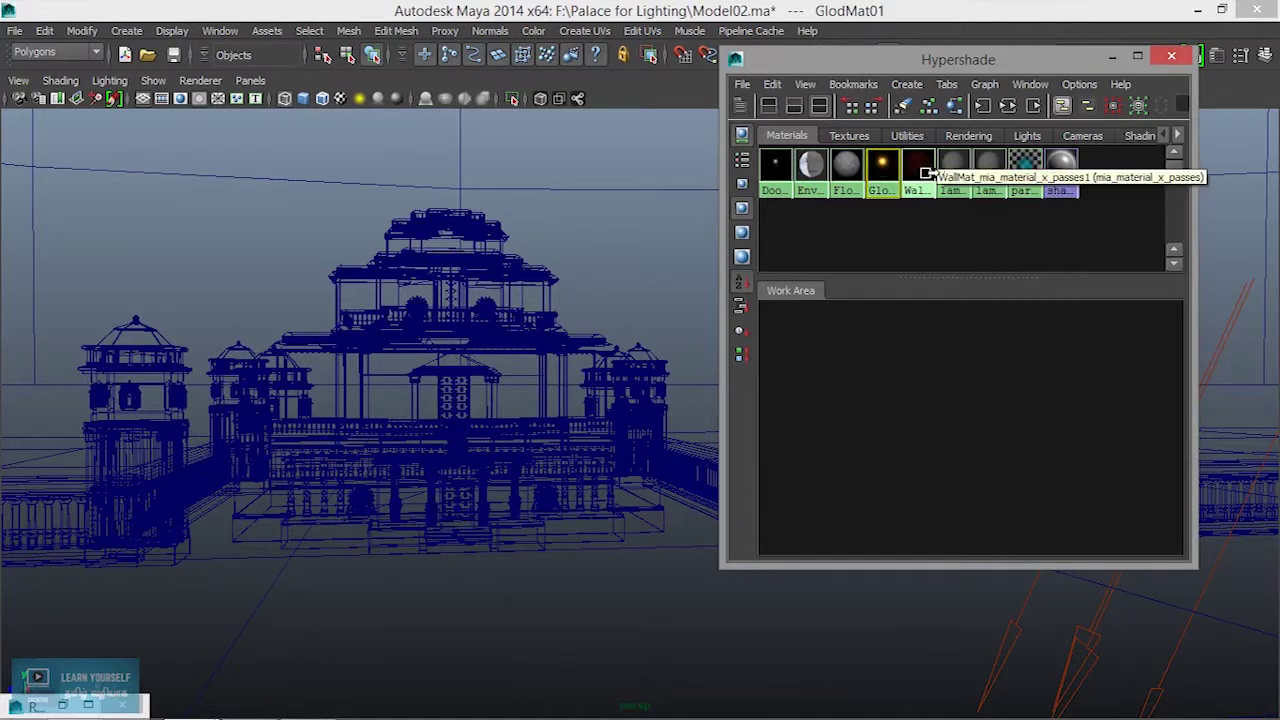
click(920, 168)
click(1008, 106)
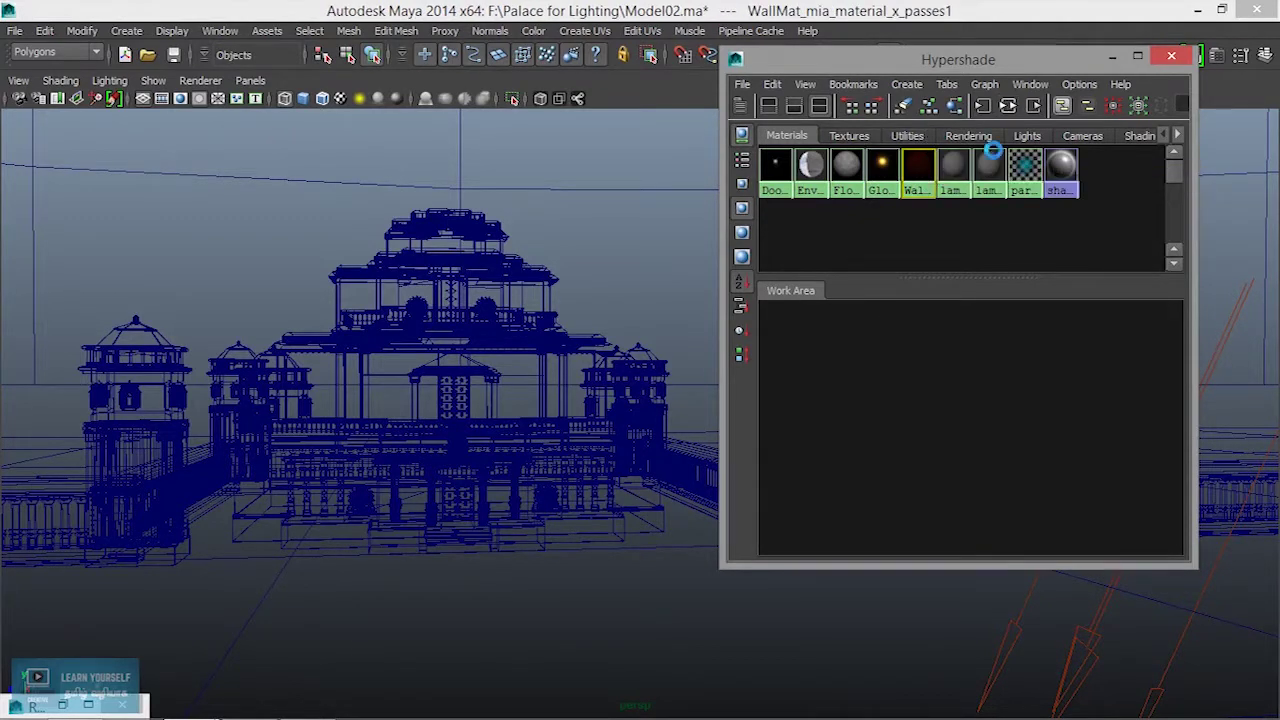
scroll(935, 468, up, 2)
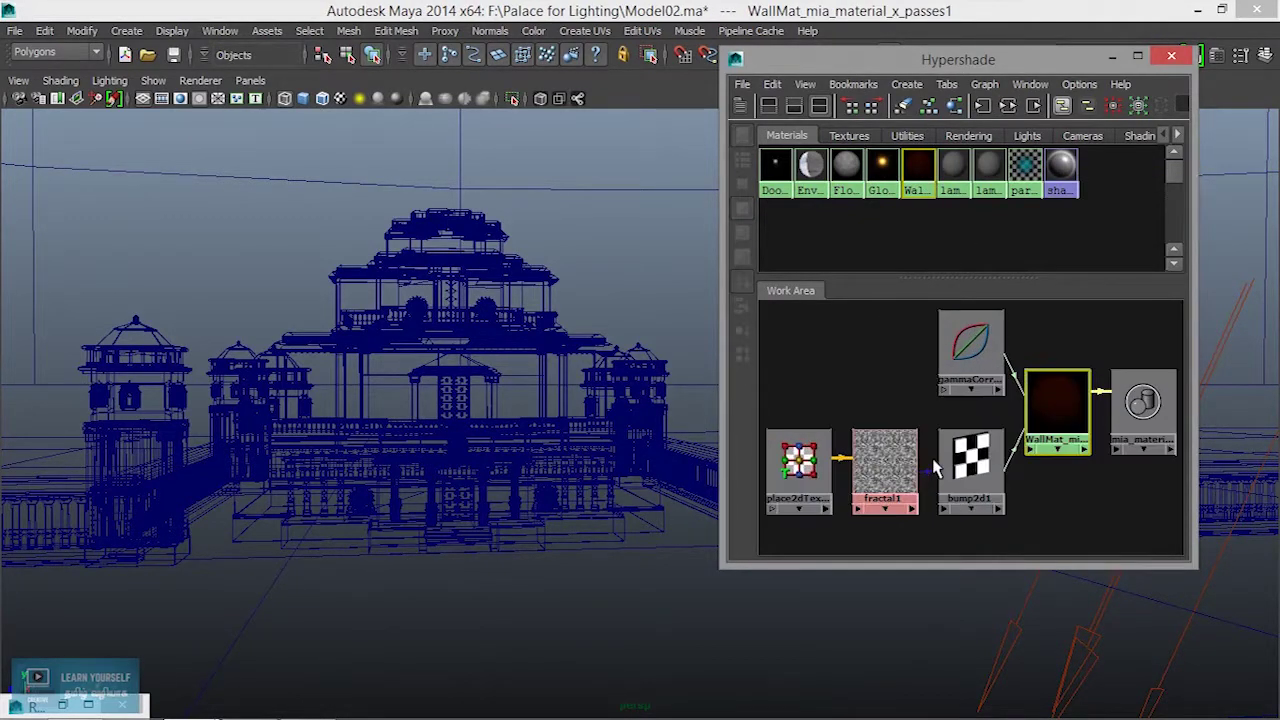
mouse_move(944, 432)
alt+middle_down()
mouse_move(926, 486)
mouse_move(890, 472)
alt+middle_up()
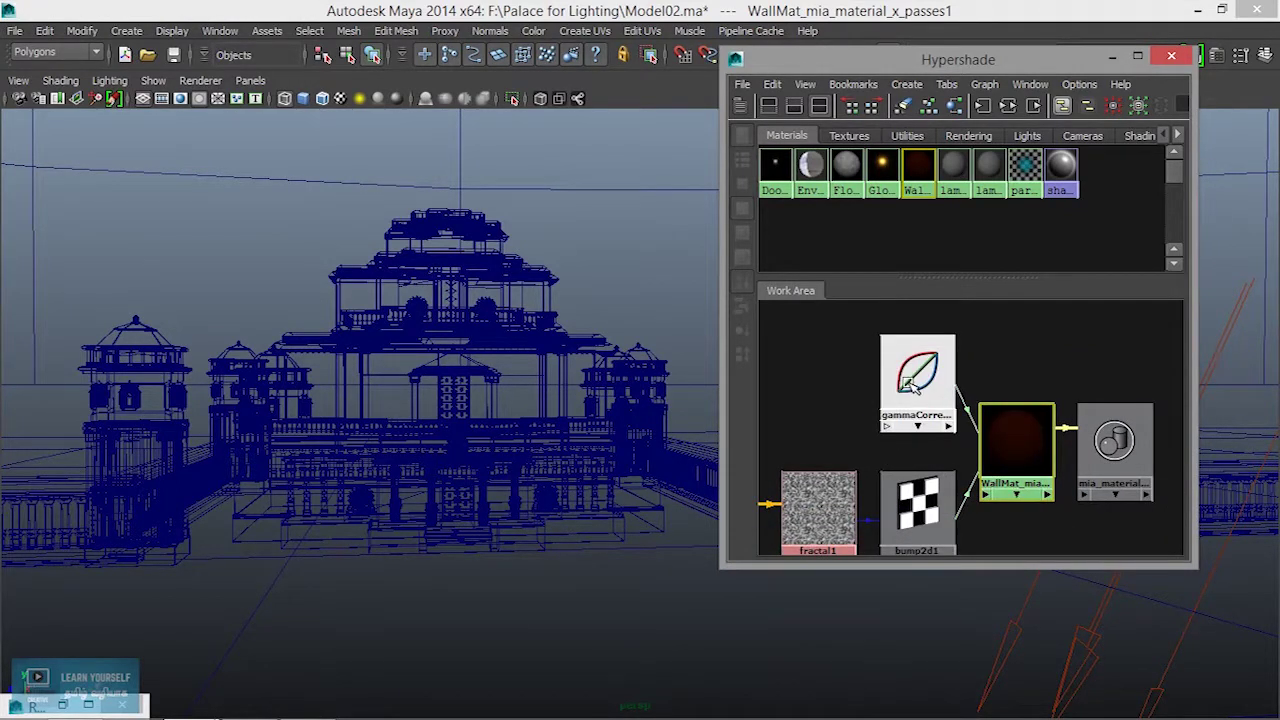
drag(910, 385, 841, 371)
scroll(970, 450, down, 1)
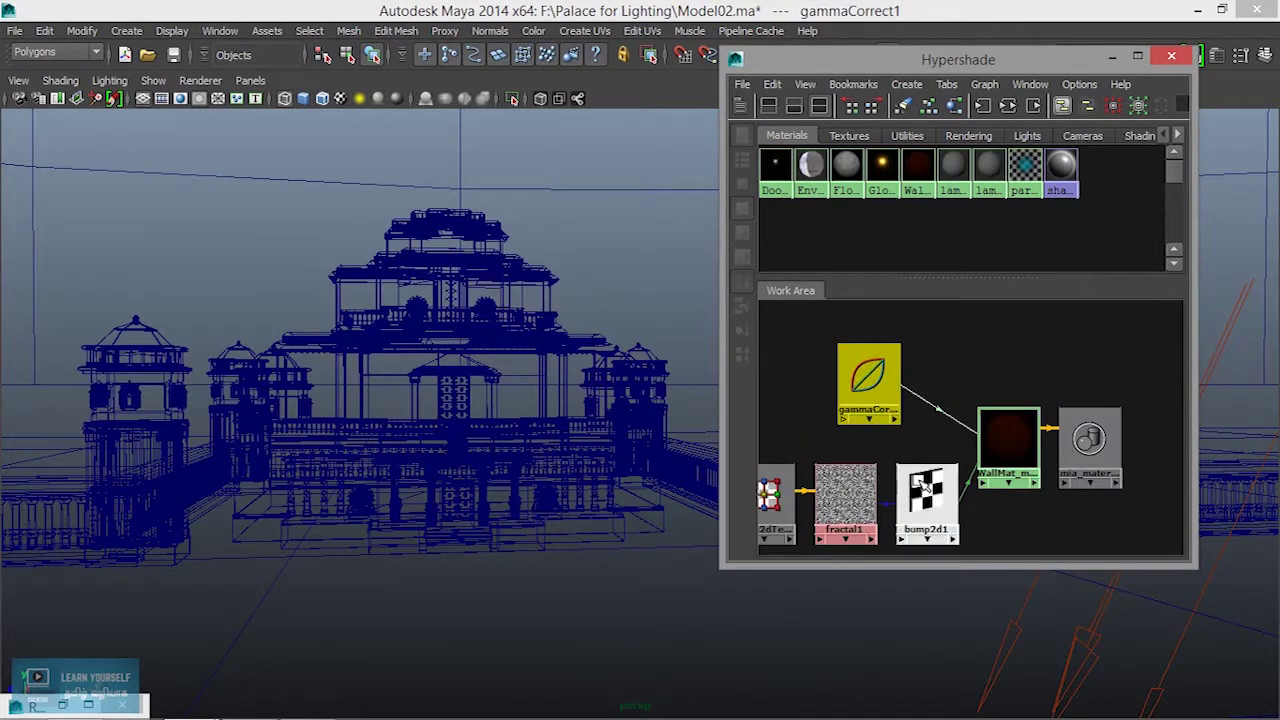
mouse_move(979, 60)
mouse_down()
mouse_move(667, 42)
mouse_move(664, 68)
mouse_up()
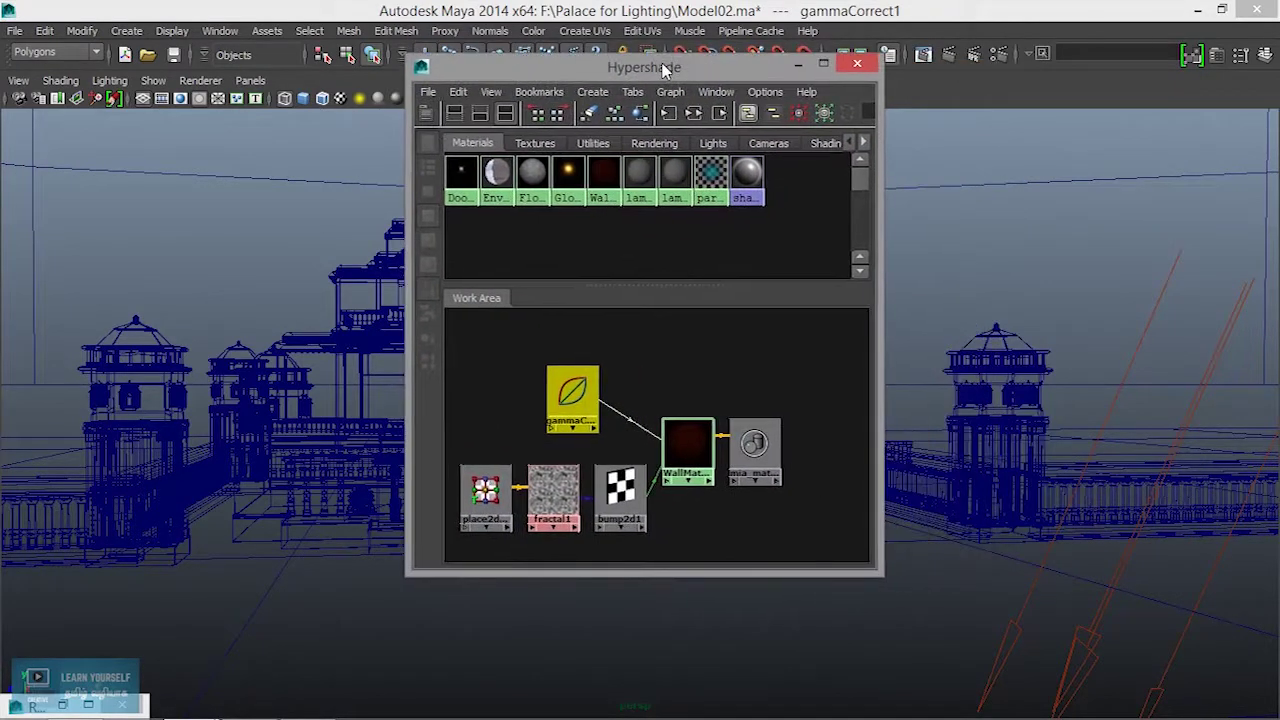
Step: Enable the Create Bar, widen Hypershade and its panel, and list the 2D Textures
click(592, 95)
mouse_move(666, 75)
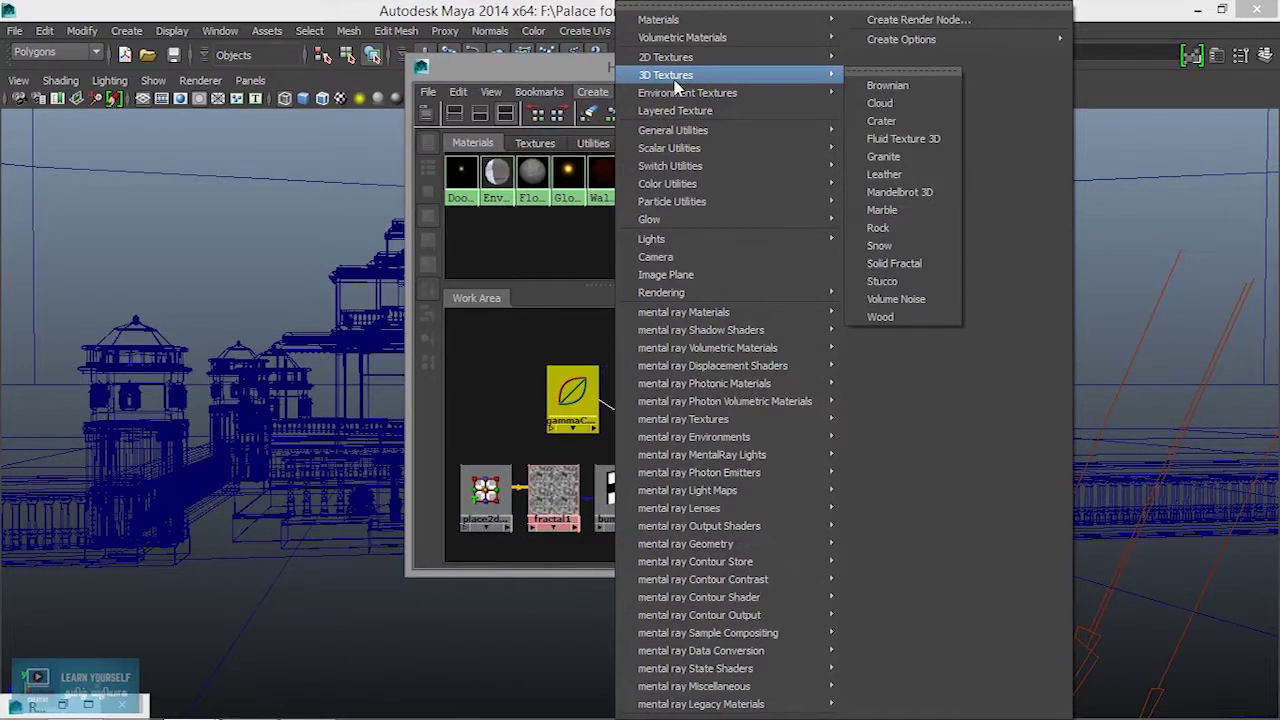
click(427, 112)
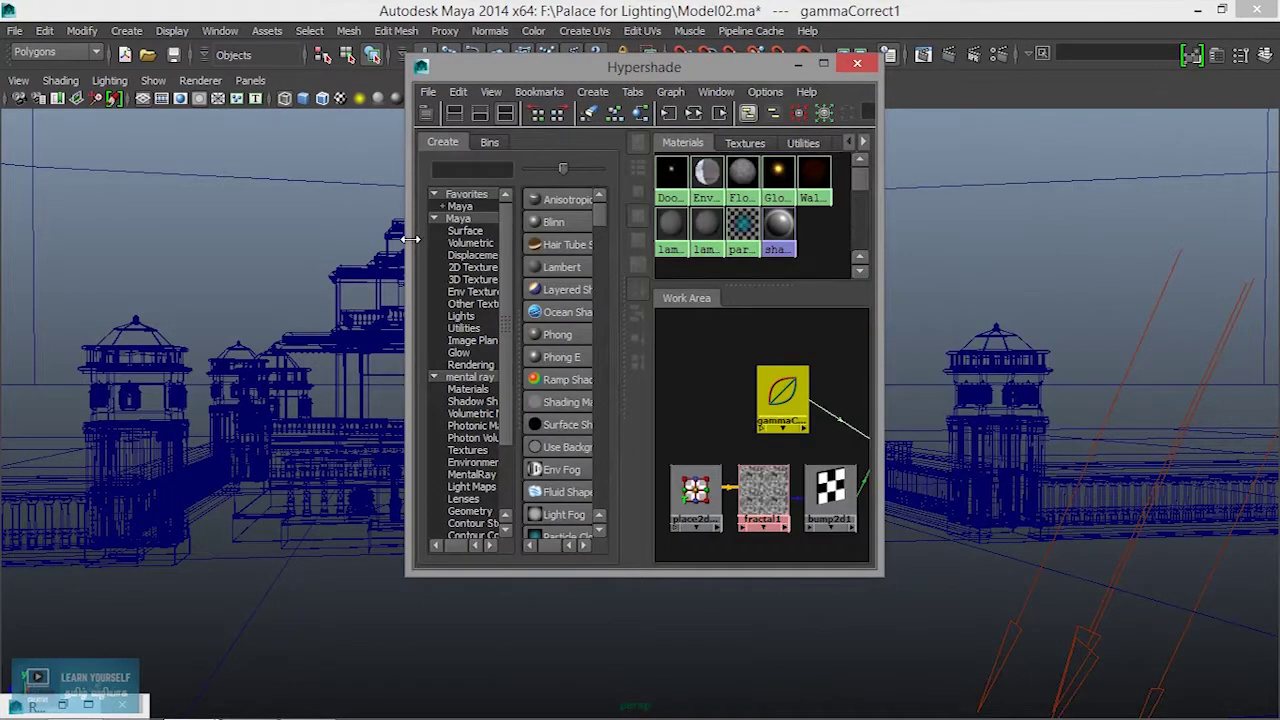
drag(410, 239, 127, 245)
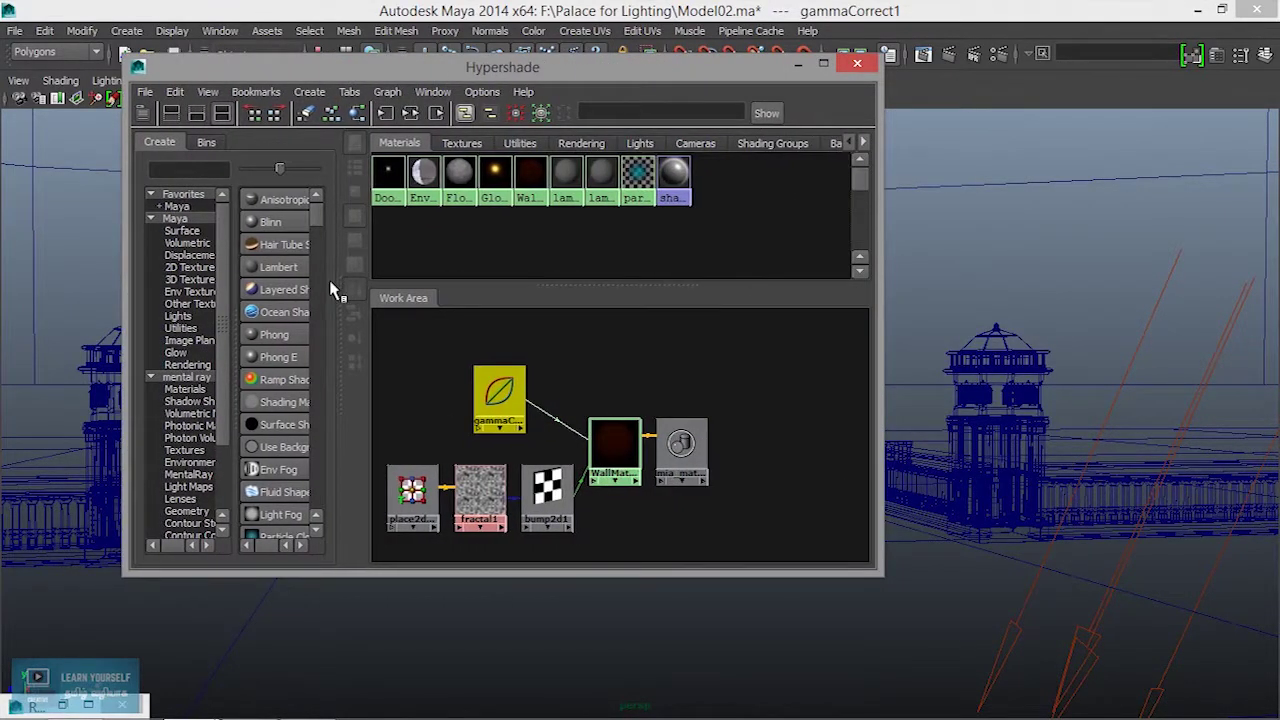
drag(337, 280, 443, 280)
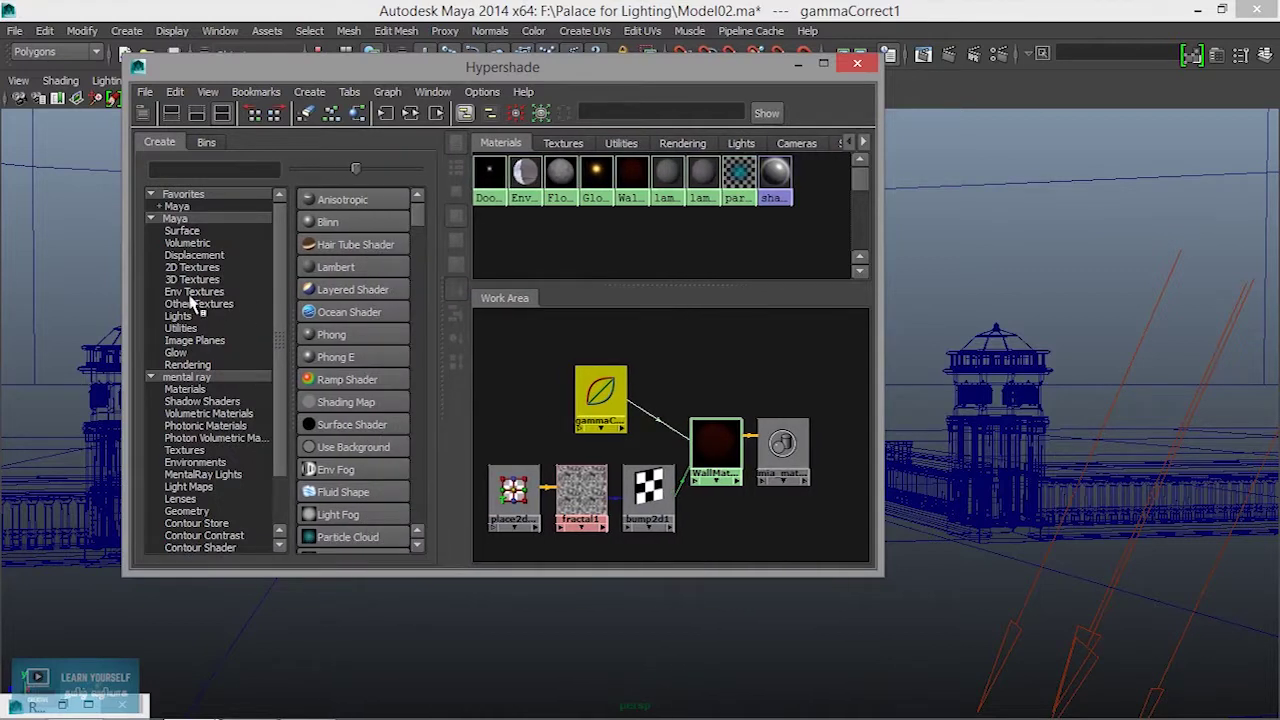
click(193, 268)
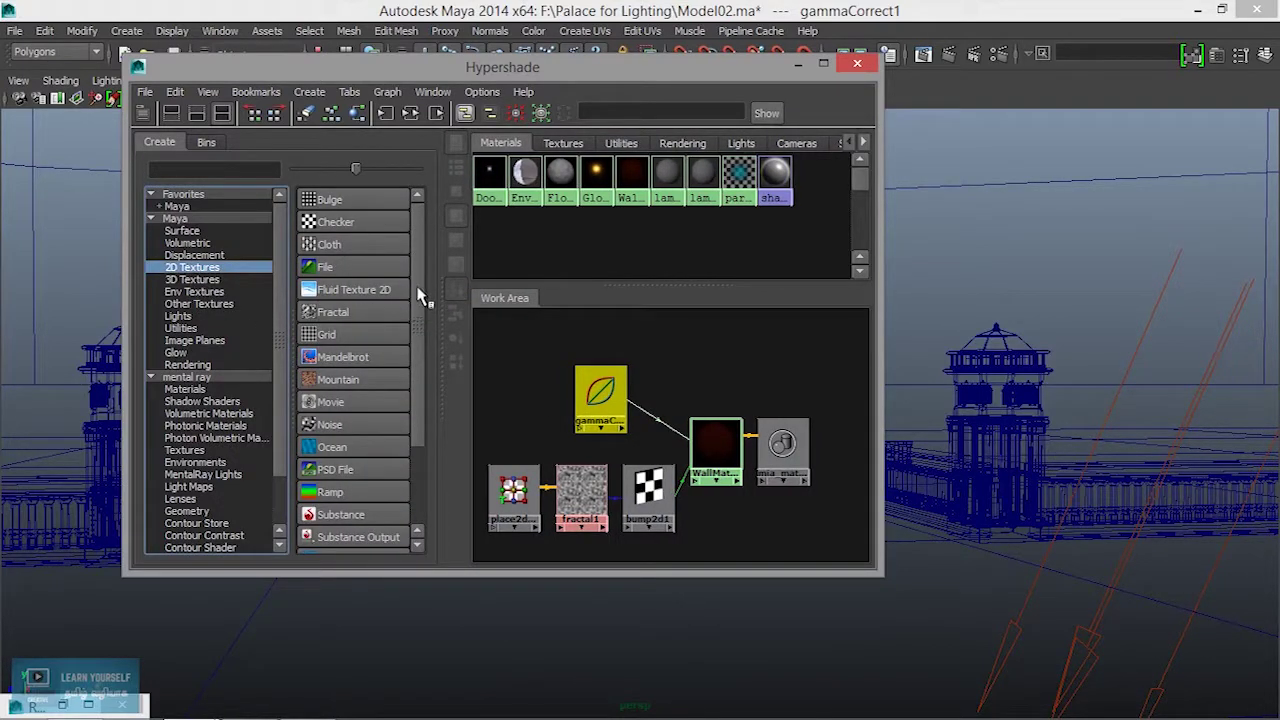
scroll(420, 300, down, 1)
scroll(420, 320, down, 1)
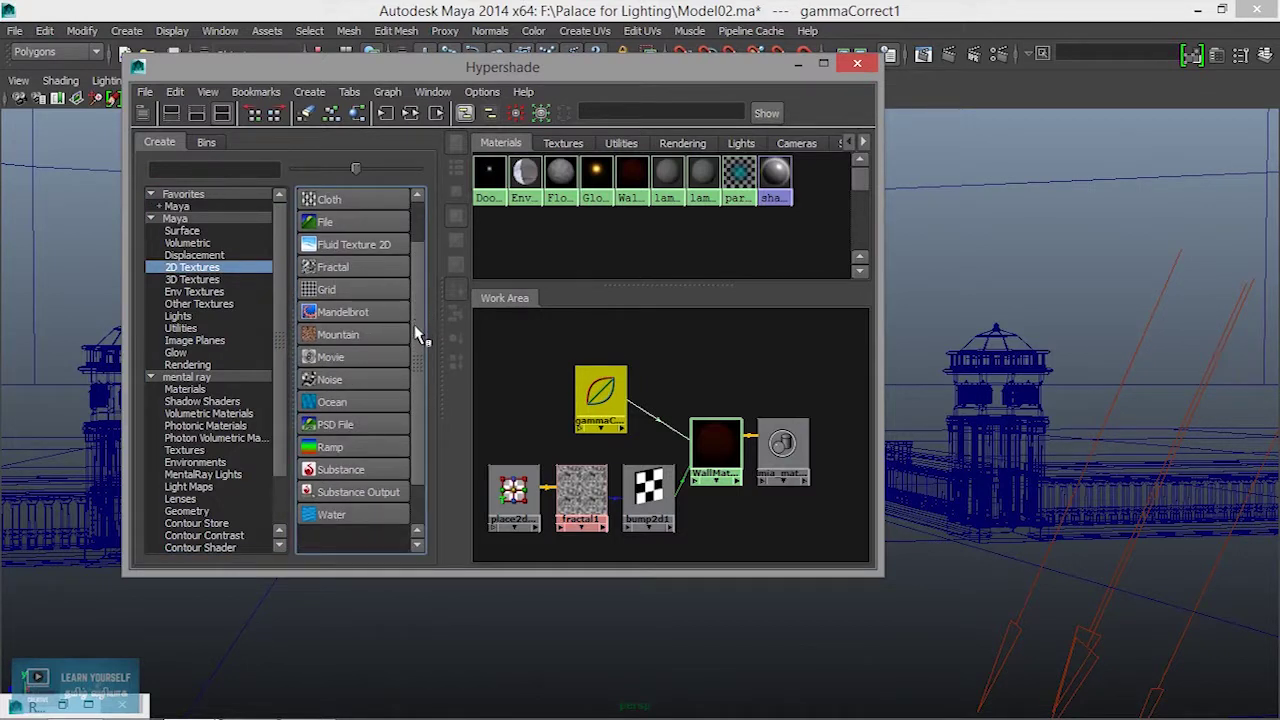
Step: Create a noise1 texture node beside the WallMat network and hide the Create Bar
click(326, 380)
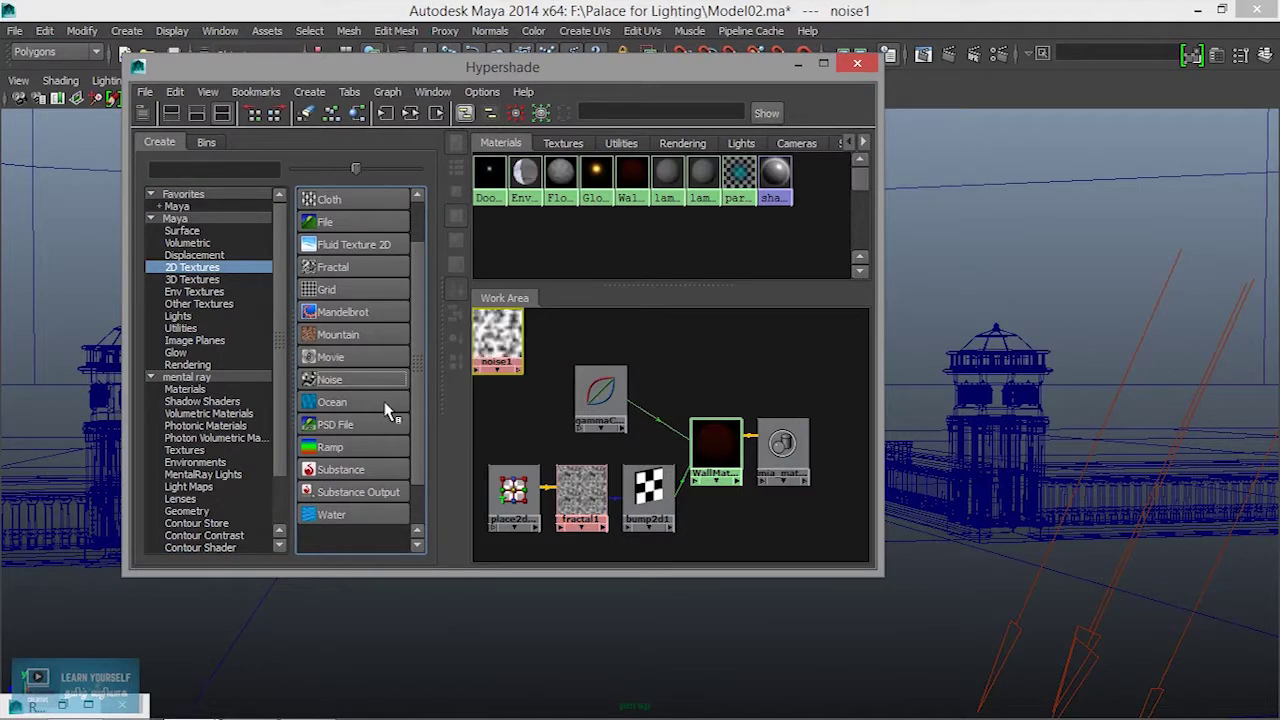
drag(507, 337, 535, 385)
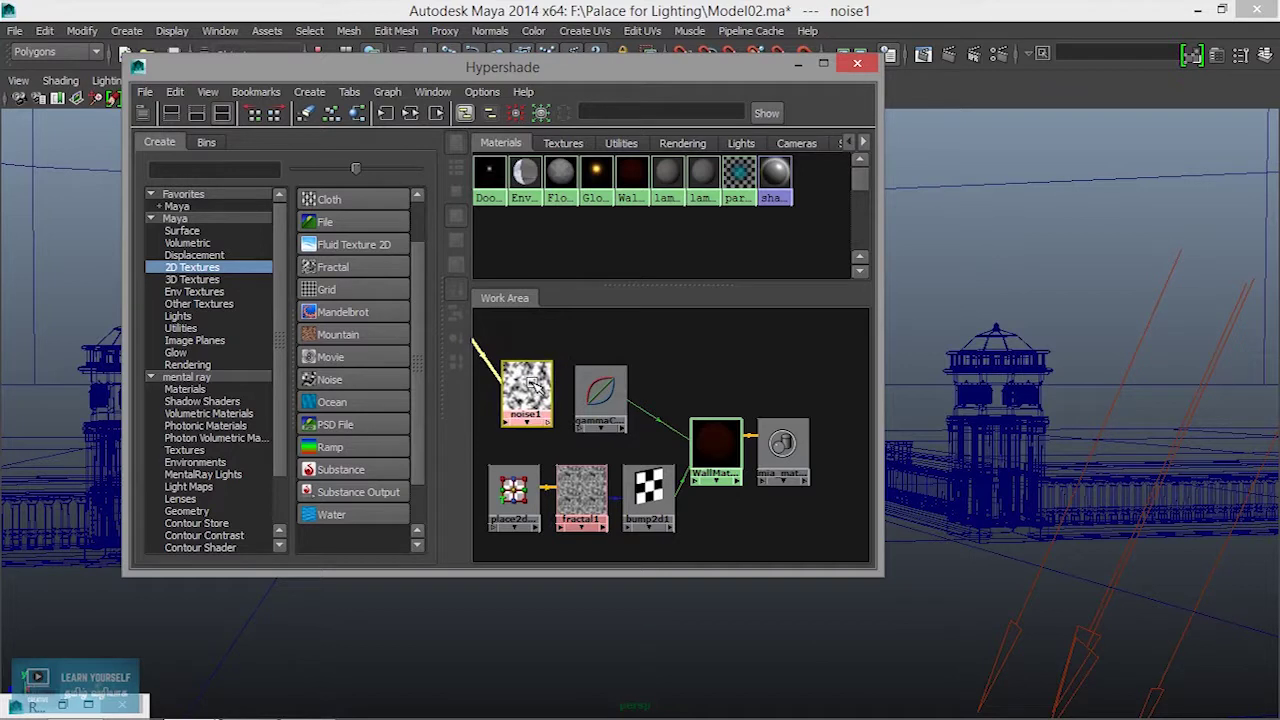
click(171, 113)
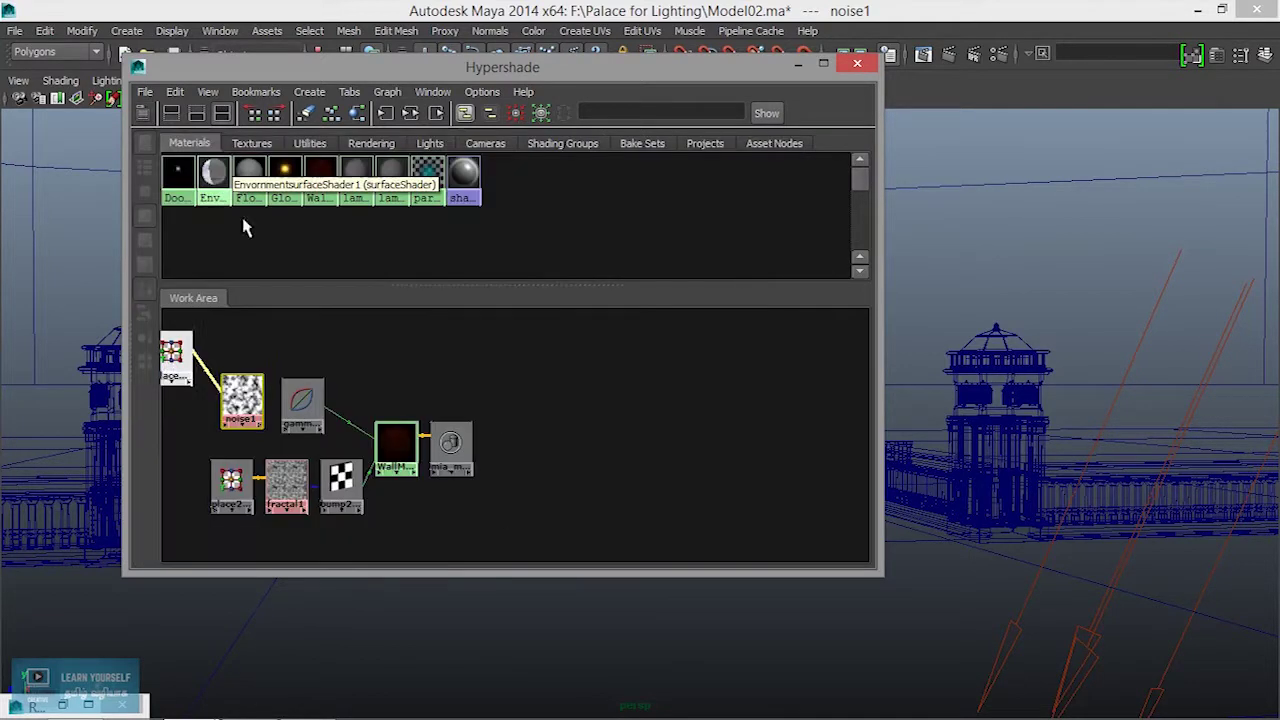
alt+middle_drag(447, 397, 671, 486)
scroll(643, 491, up, 2)
scroll(517, 424, up, 2)
Step: Arrange place2dTexture, noise1, gammaCorrect and WallMat so noise1 sits beside place2dTexture
drag(397, 386, 401, 425)
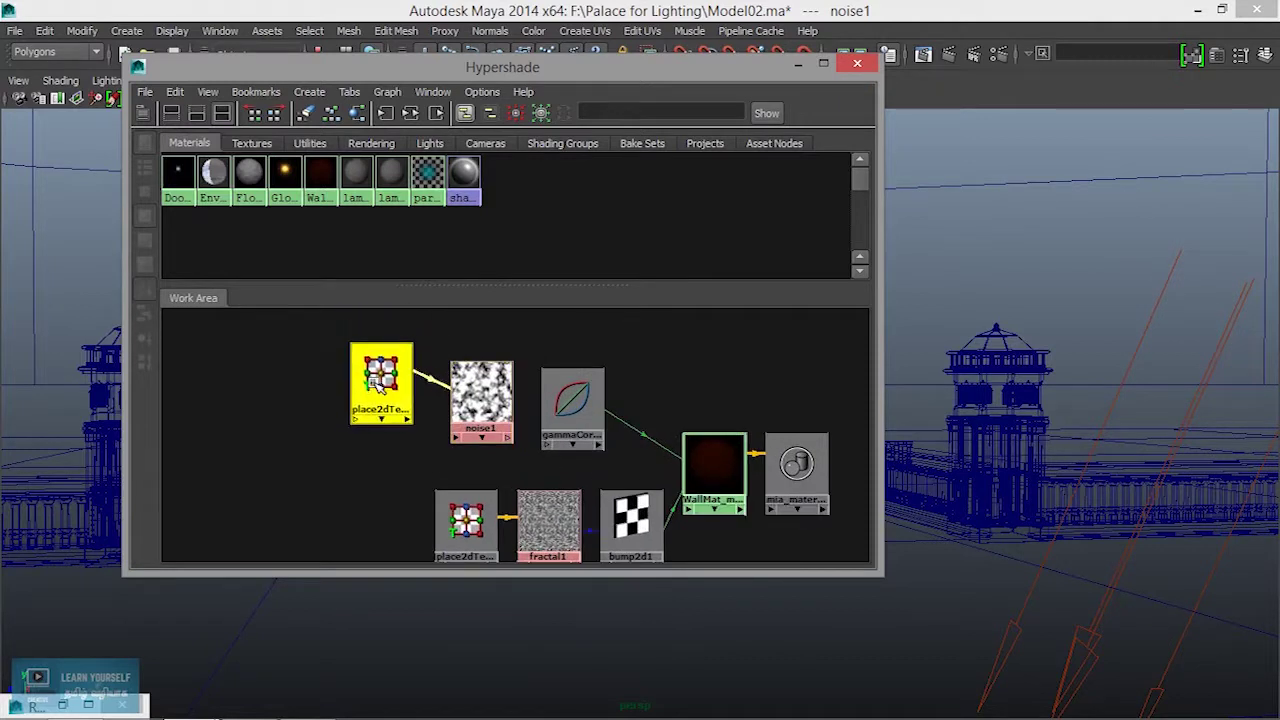
drag(475, 410, 464, 395)
drag(572, 405, 562, 388)
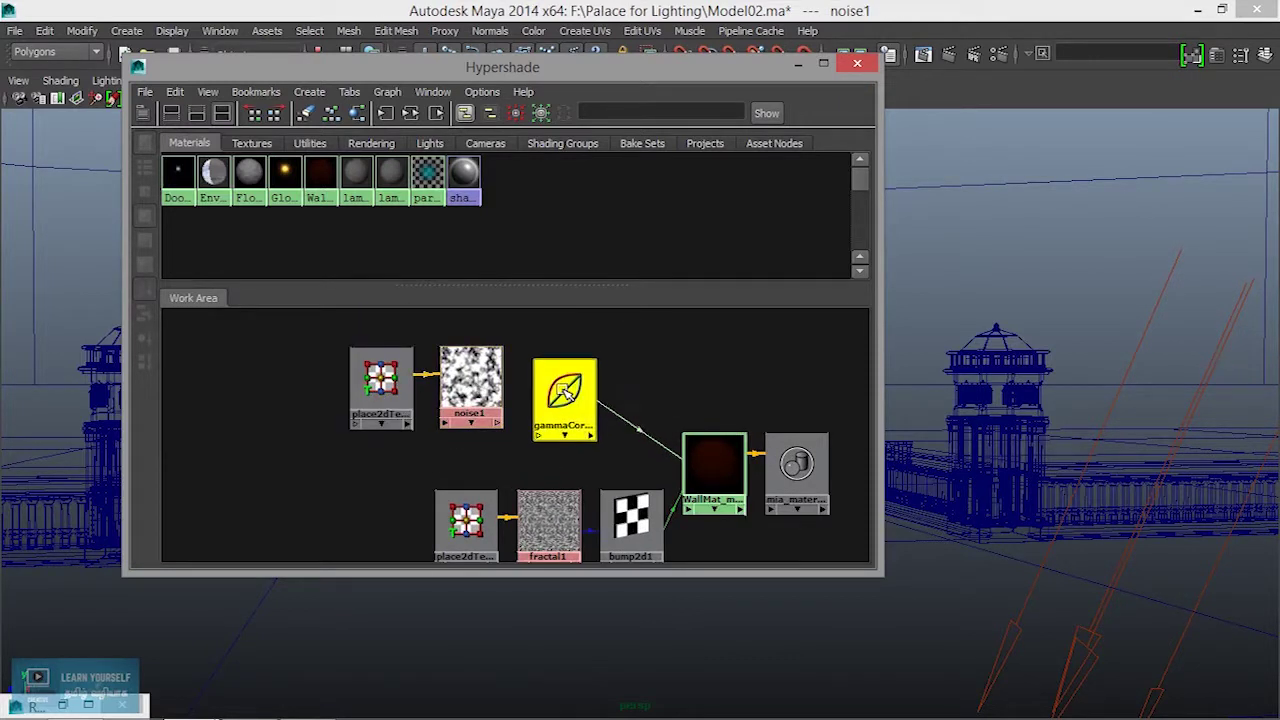
drag(697, 460, 694, 431)
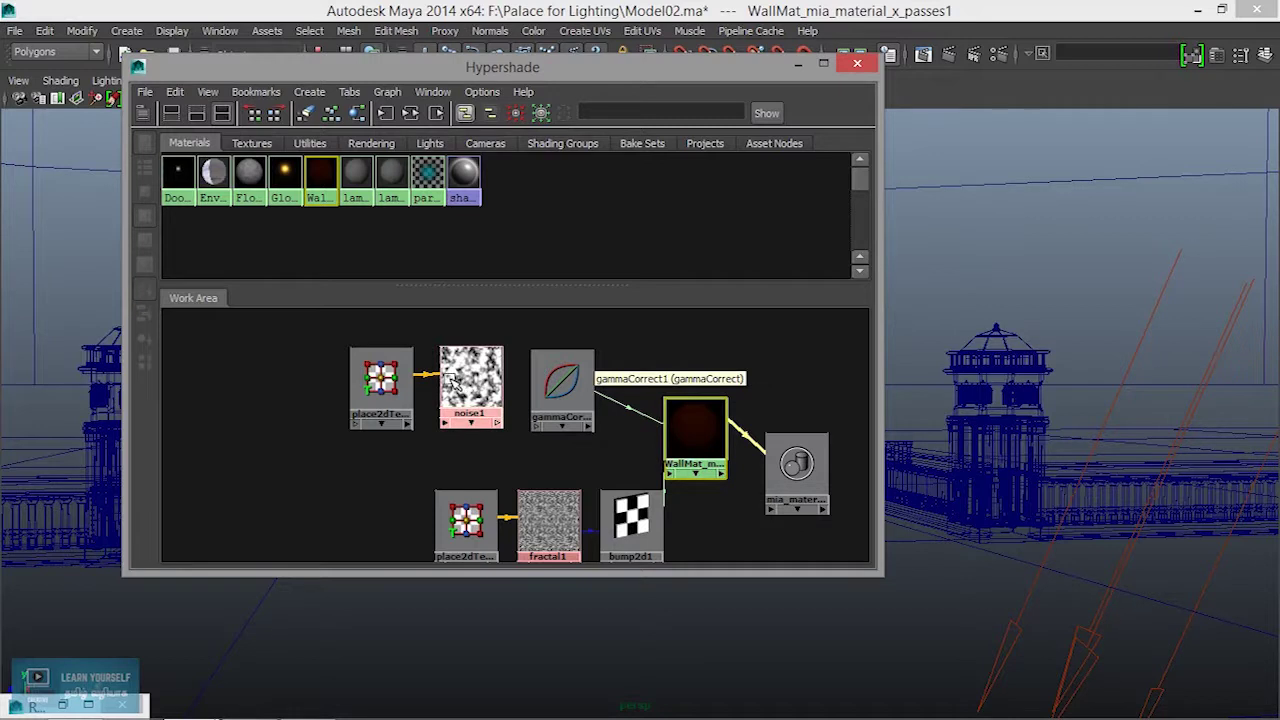
drag(466, 378, 478, 401)
mouse_move(555, 386)
mouse_down()
mouse_move(550, 343)
mouse_move(573, 341)
mouse_up()
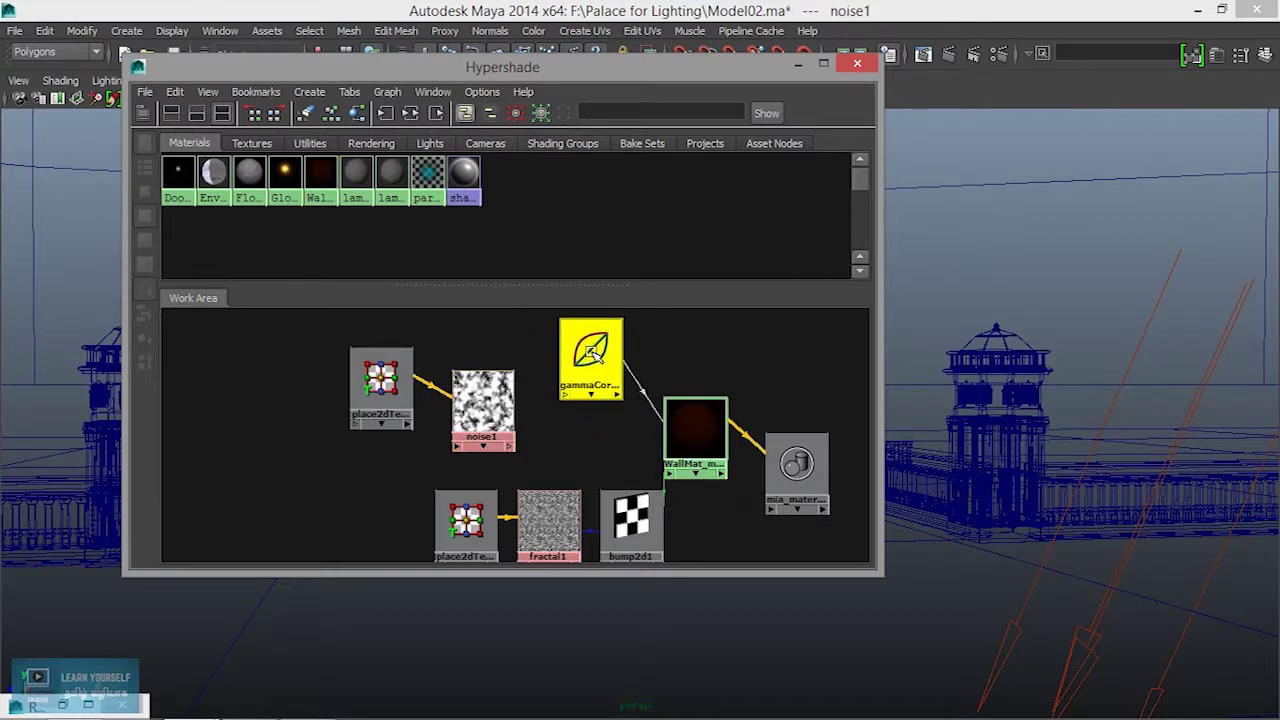
drag(588, 345, 543, 333)
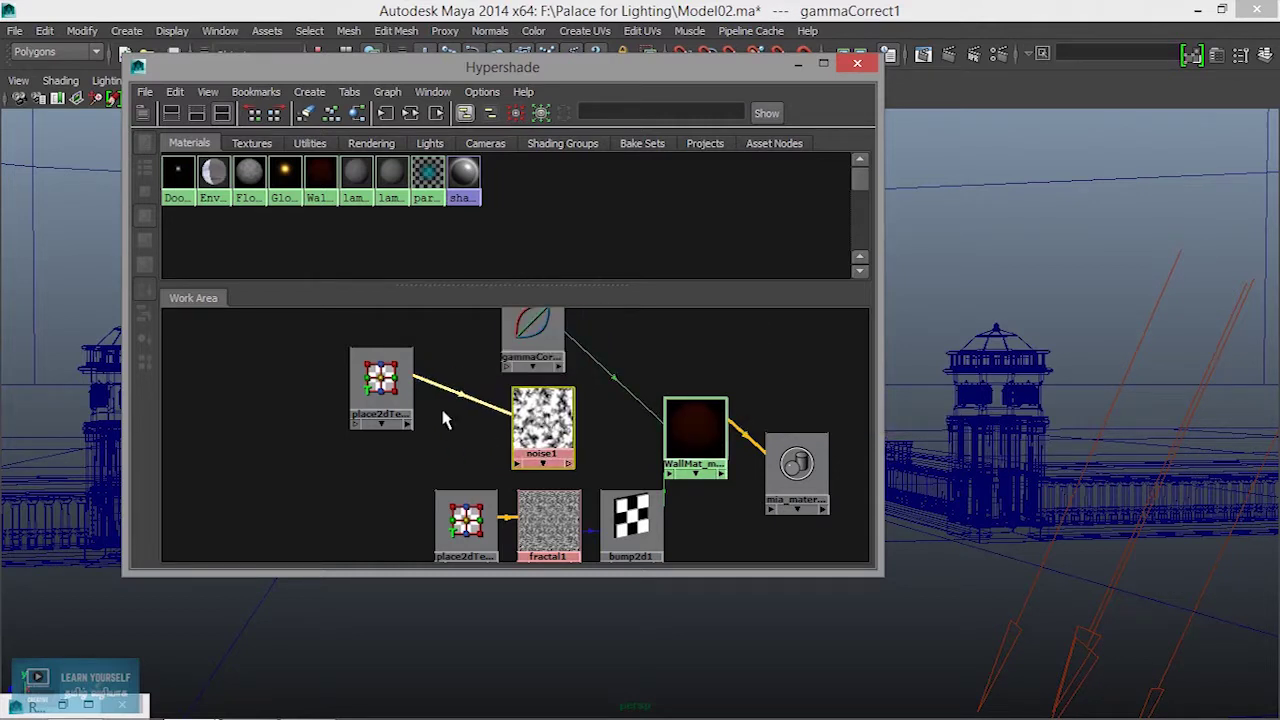
drag(394, 388, 423, 410)
drag(530, 330, 464, 332)
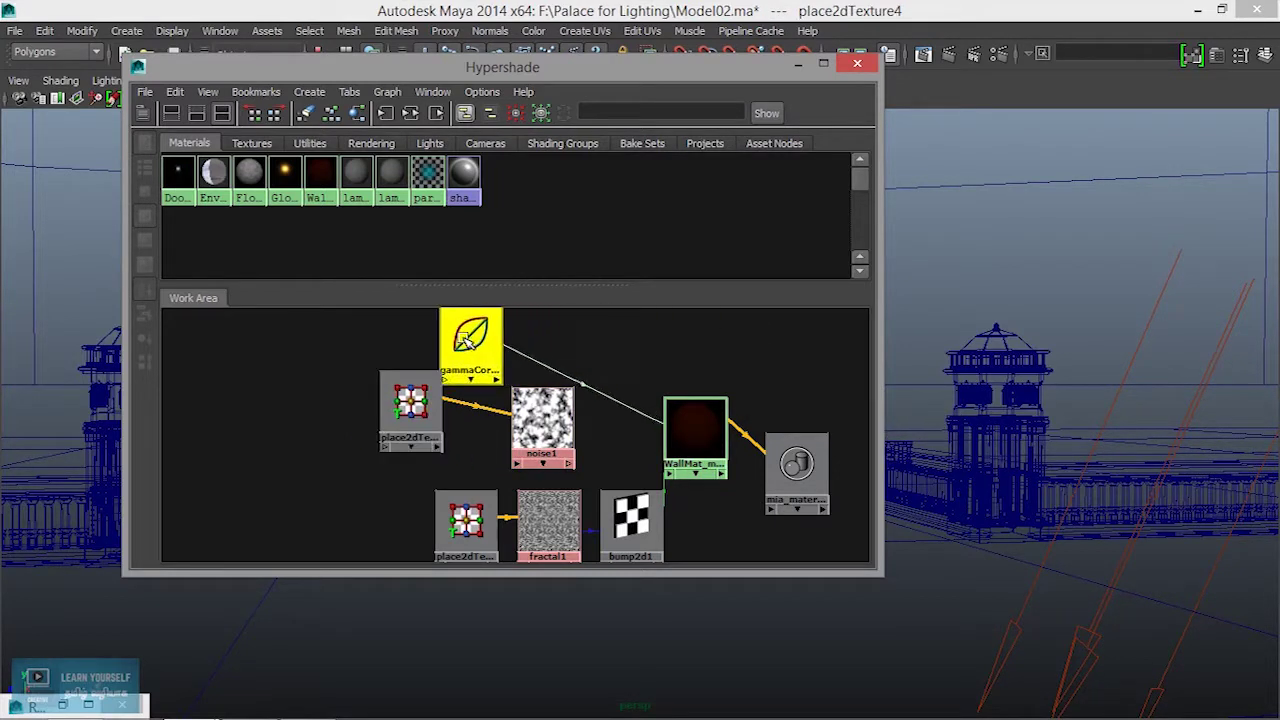
drag(695, 415, 682, 360)
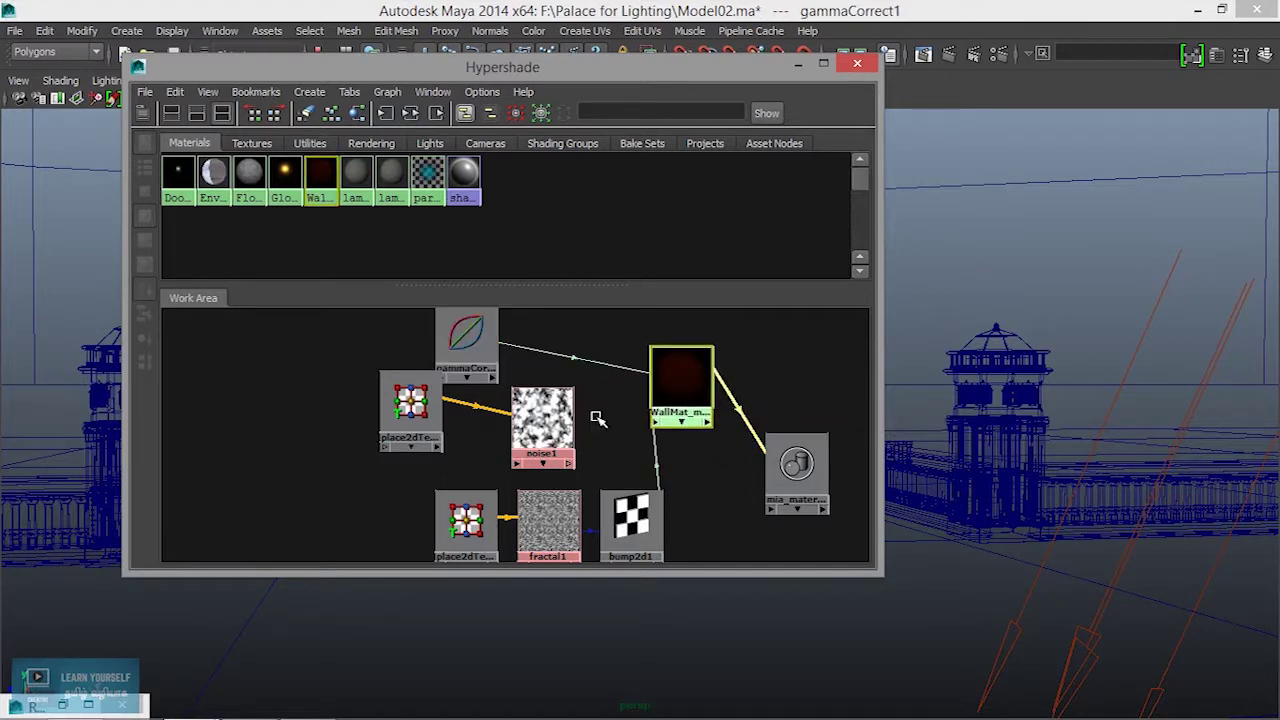
drag(543, 434, 576, 429)
drag(410, 410, 402, 428)
drag(573, 409, 548, 419)
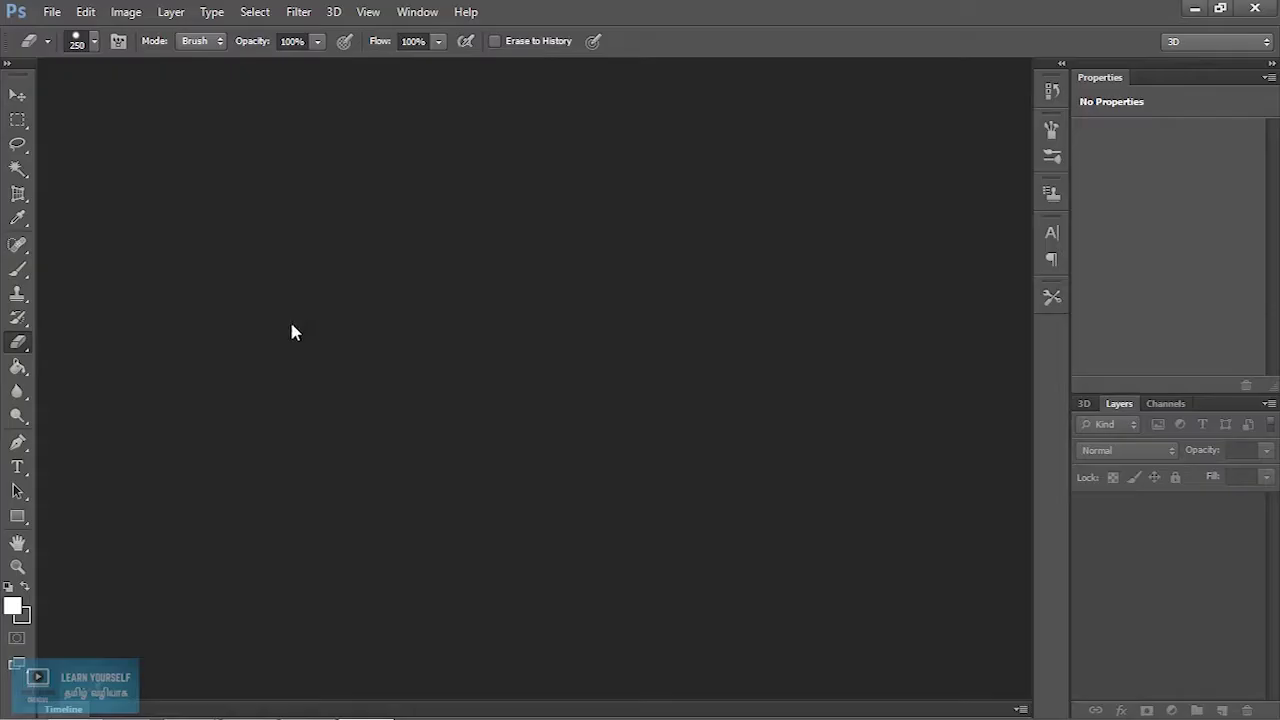
Step: Create a new 2048 × 2048 pixel white document via File > New
click(51, 12)
click(66, 34)
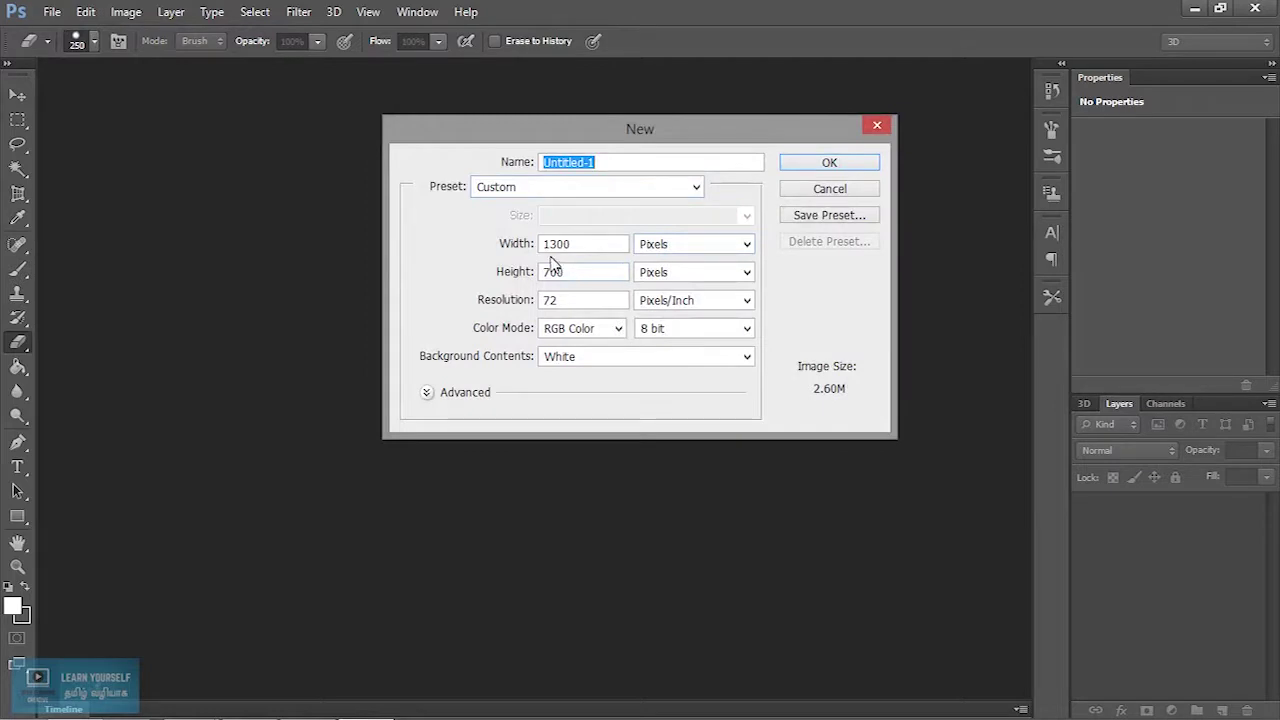
drag(580, 247, 500, 249)
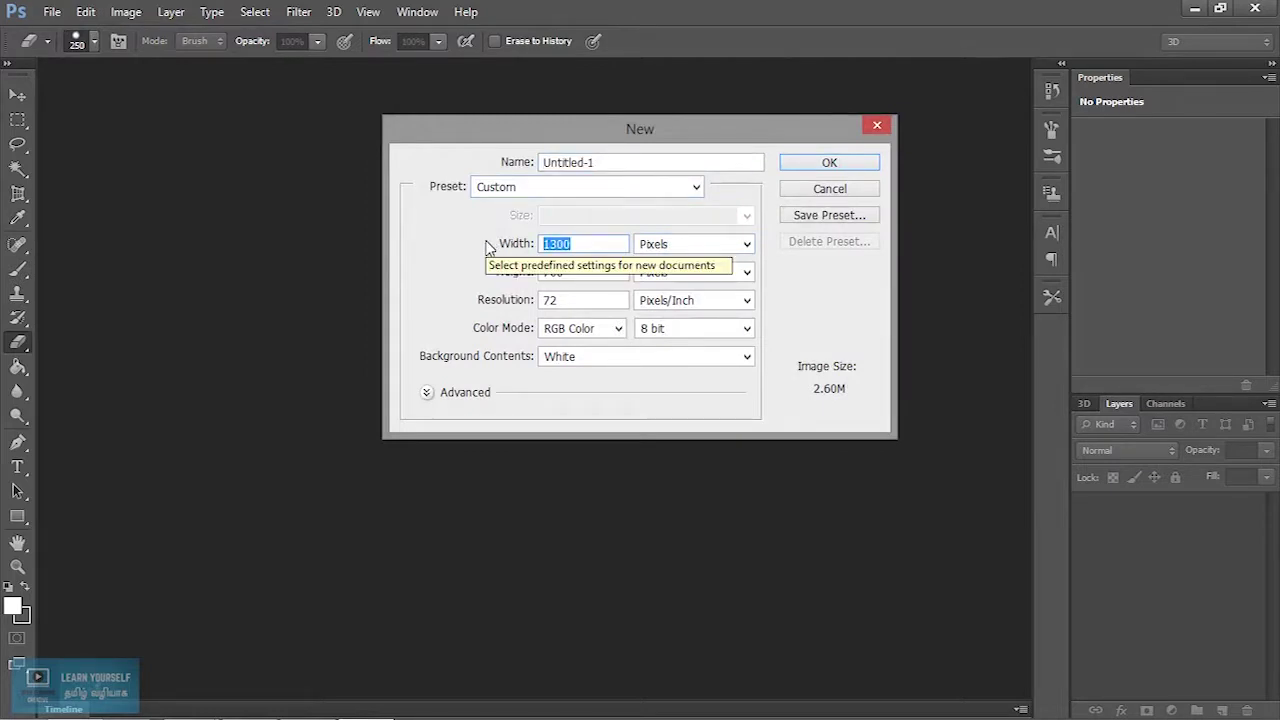
text(204)
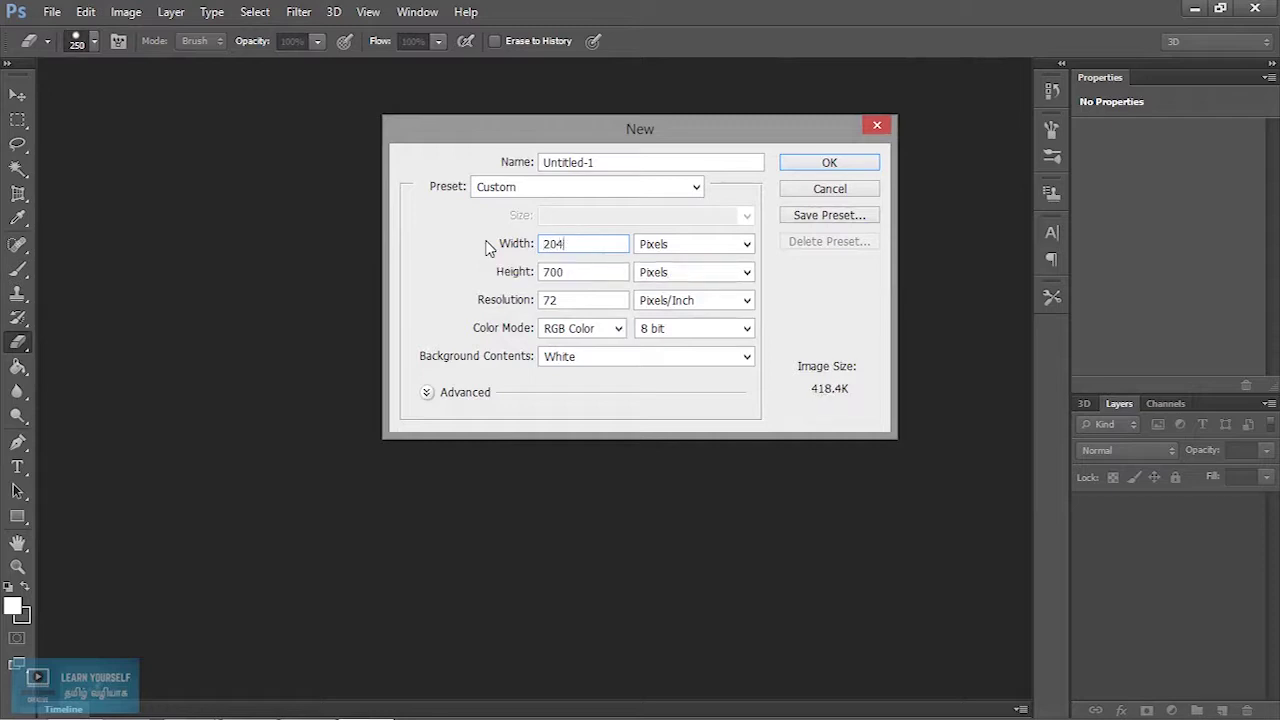
text(8)
key(Tab)
key(Tab)
text(2048)
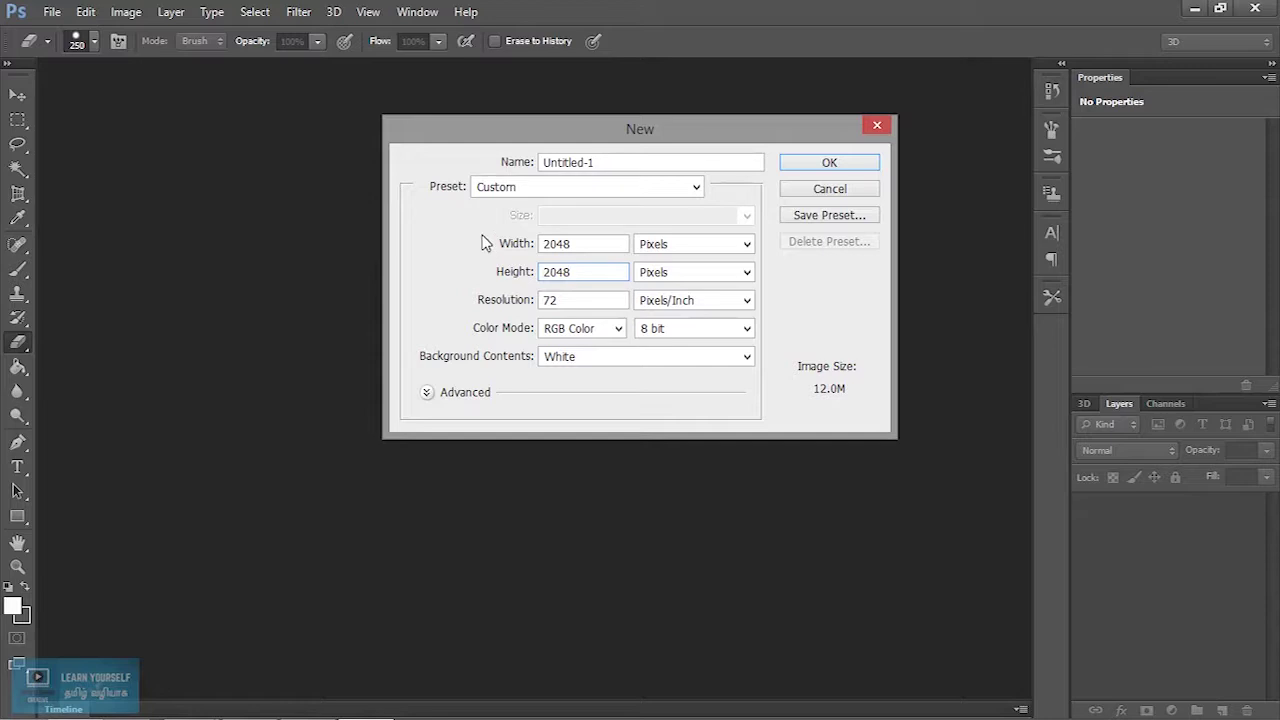
click(828, 163)
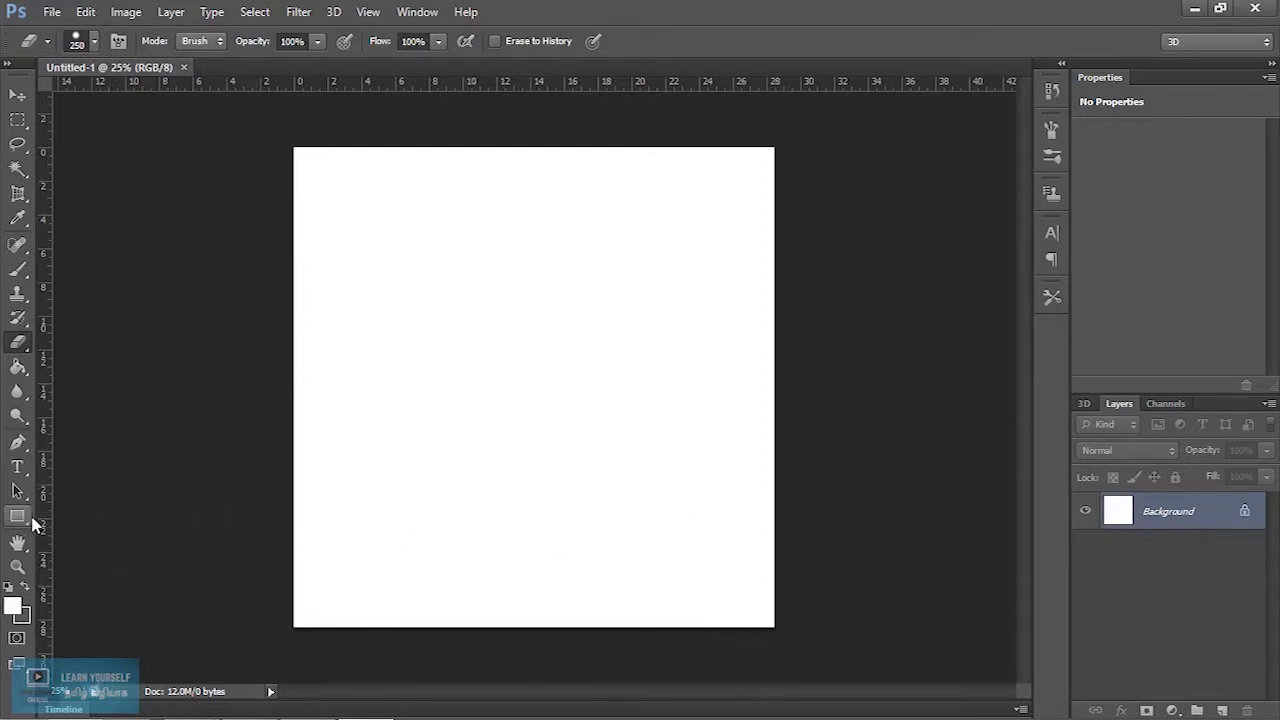
Step: Open the foreground Color Picker and pick an initial orange-brown shade
click(13, 605)
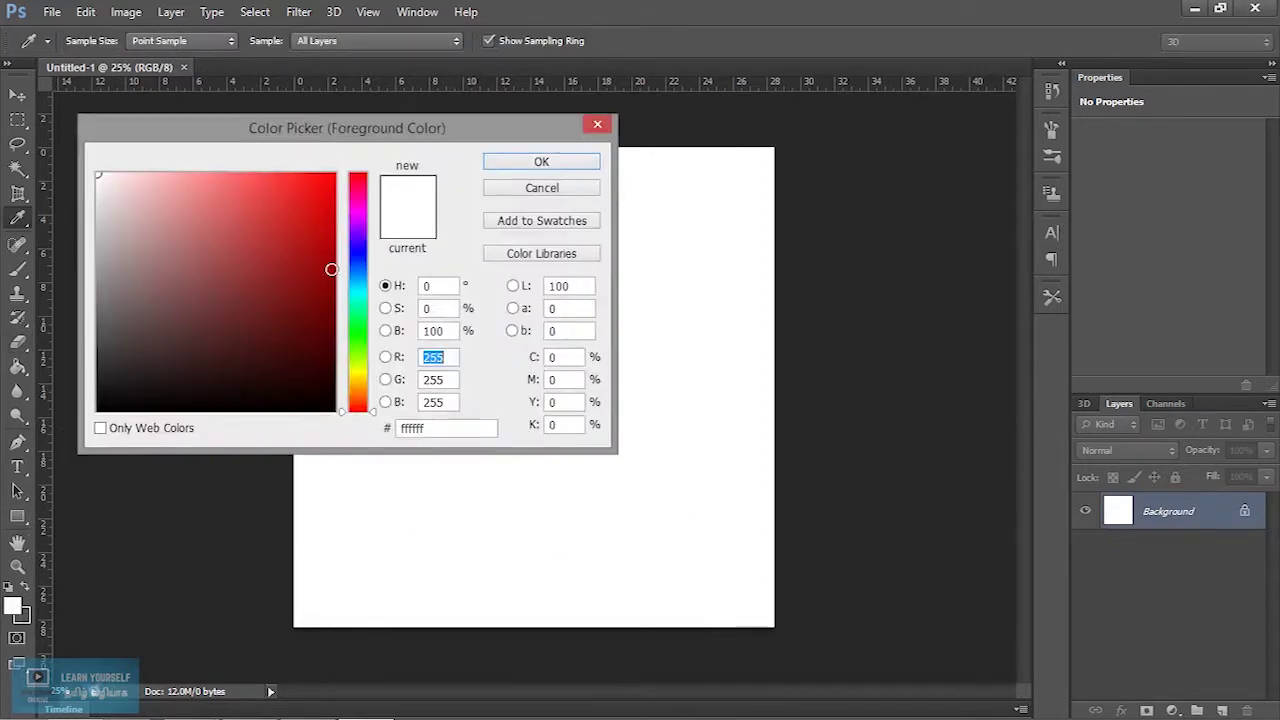
drag(368, 378, 362, 393)
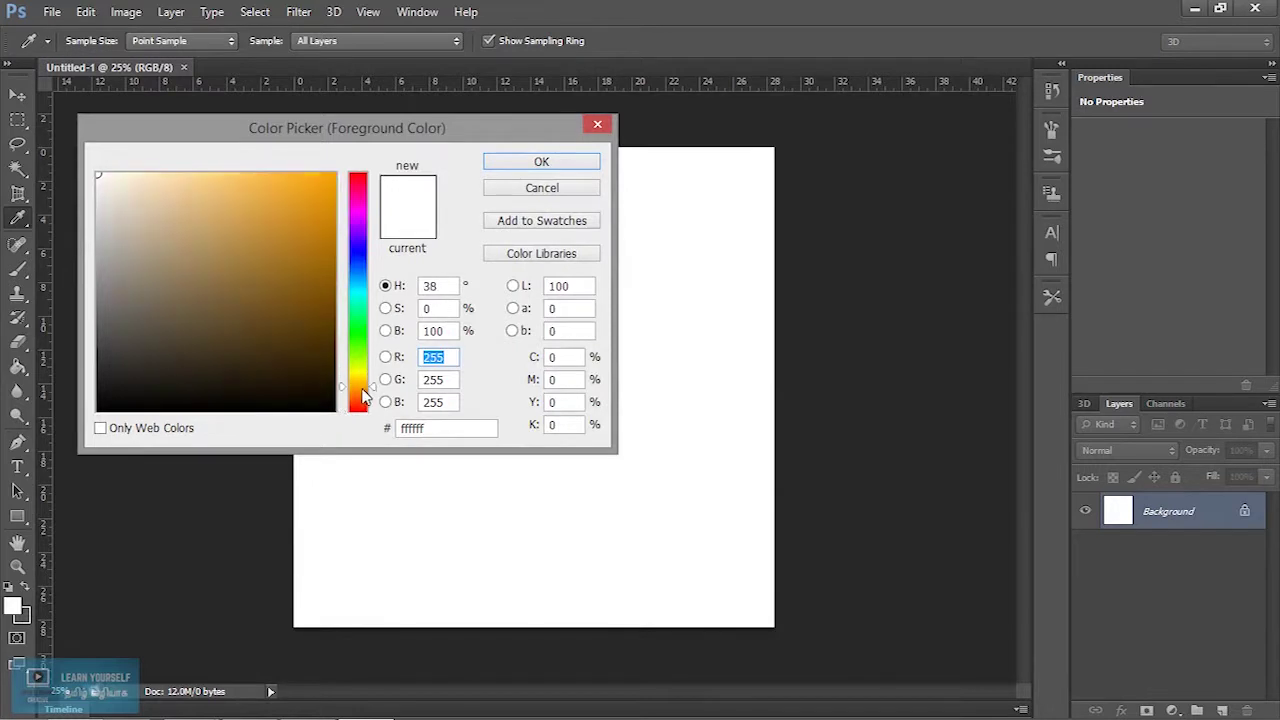
click(321, 257)
drag(324, 243, 326, 267)
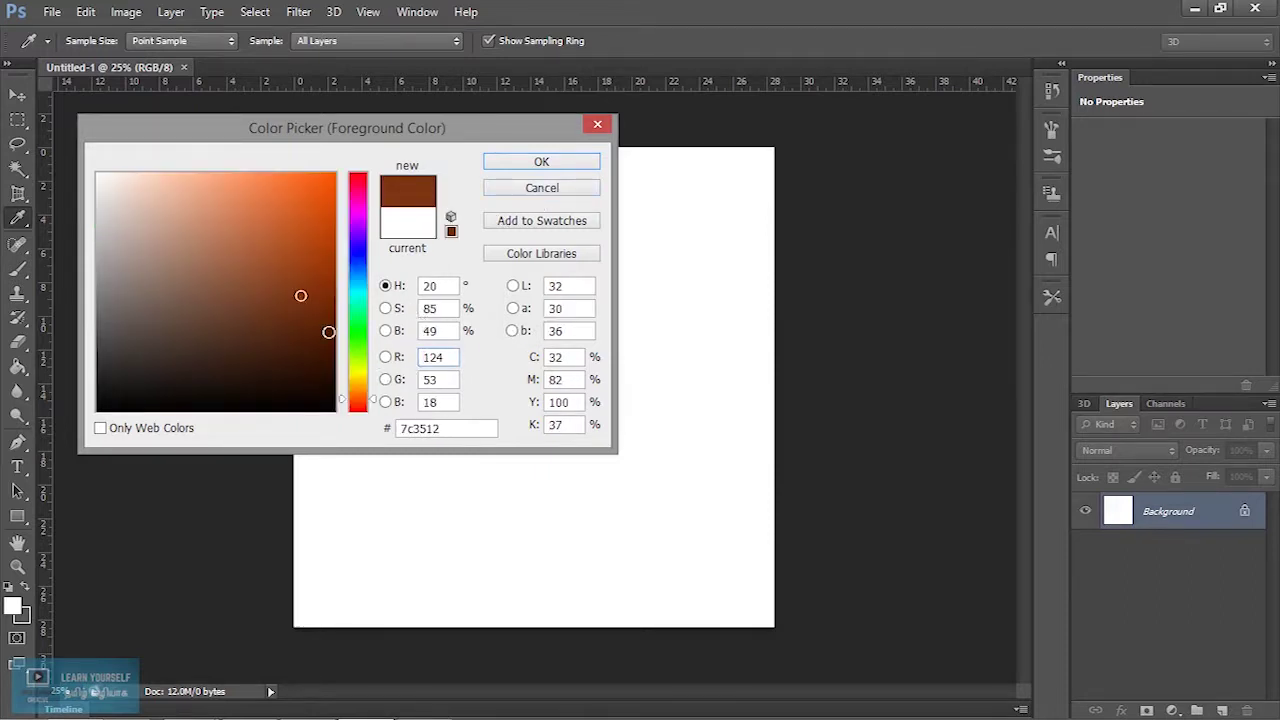
drag(302, 297, 294, 297)
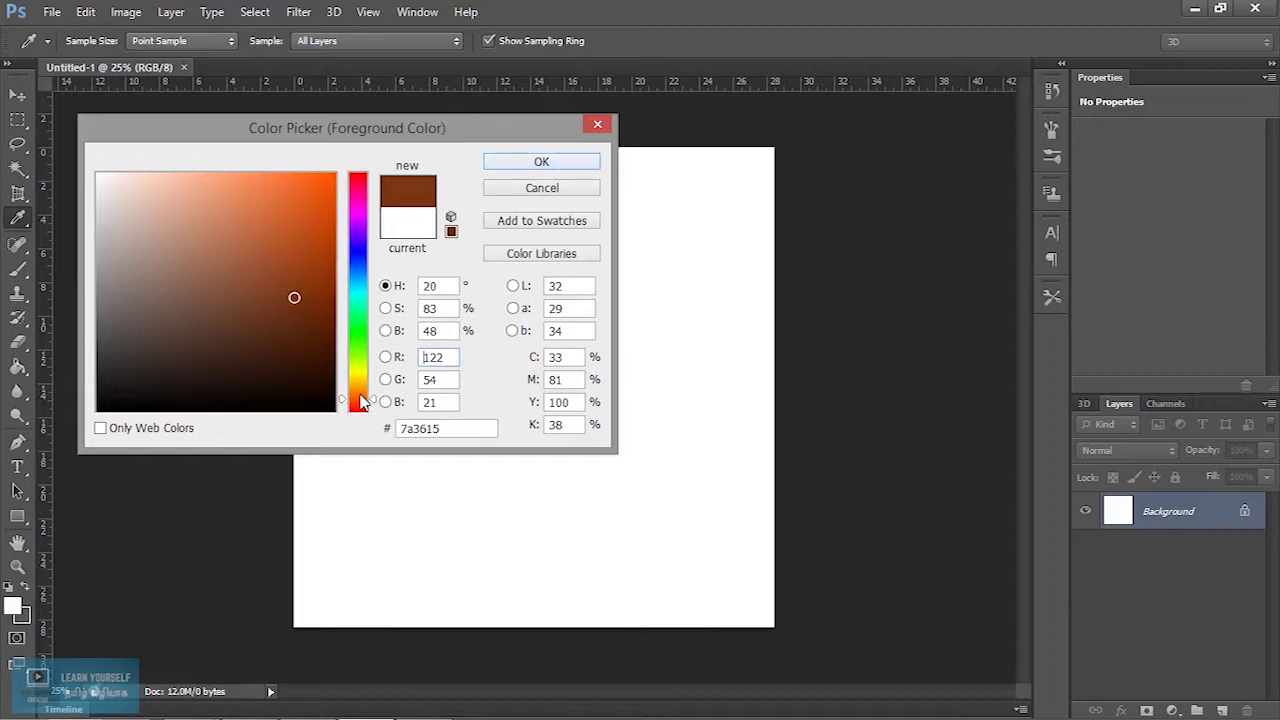
drag(375, 405, 377, 398)
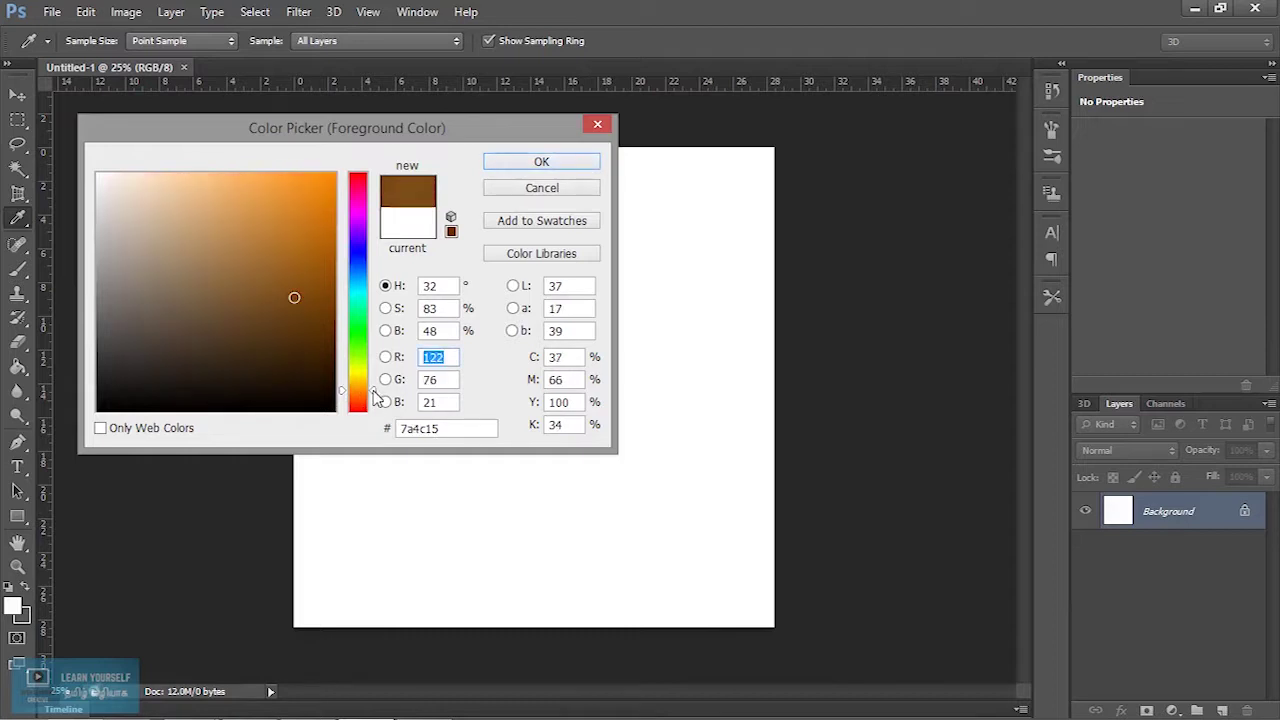
drag(377, 398, 380, 403)
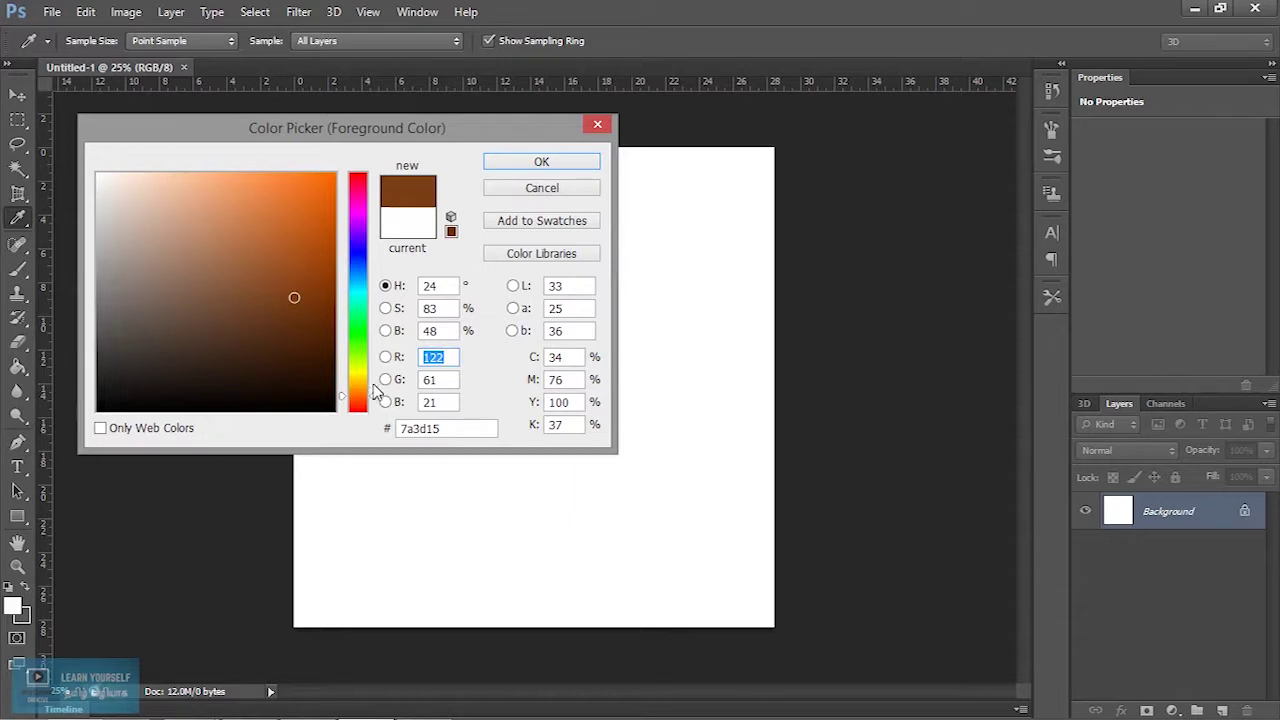
Step: Refine the foreground colour to brown a55337 (R165 G83 B55) and switch to the Brush
drag(296, 298, 284, 284)
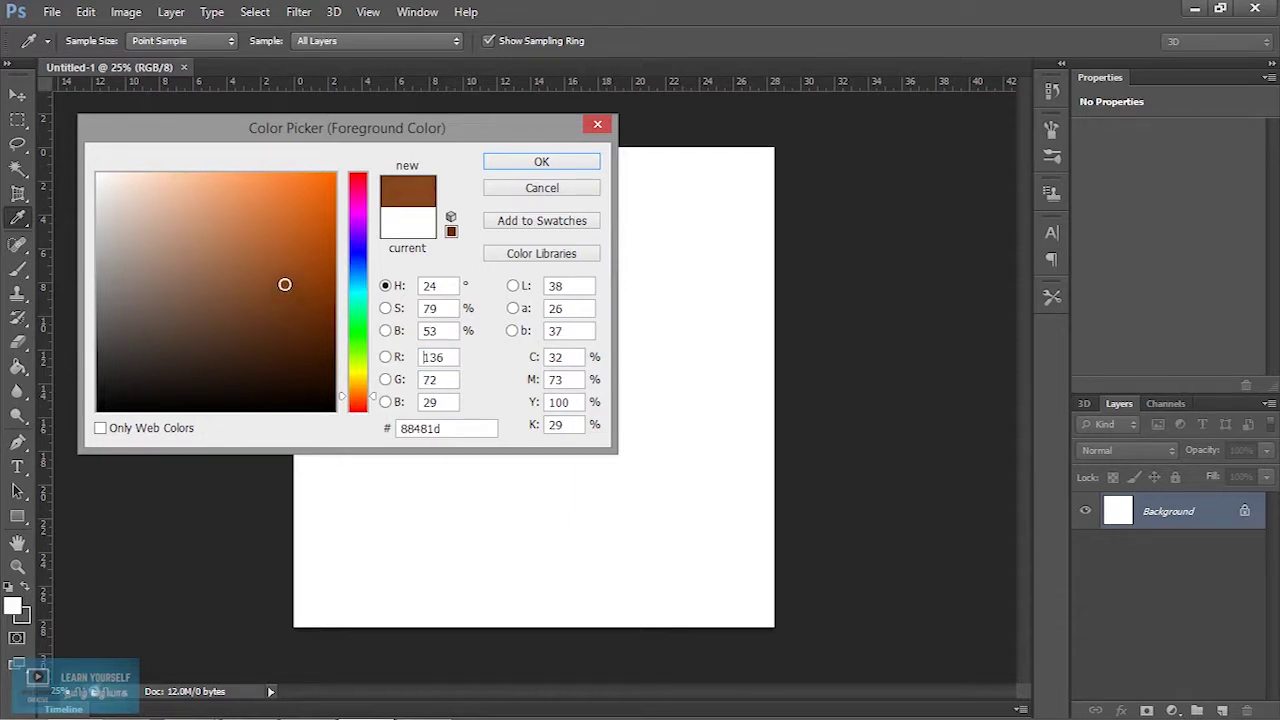
mouse_move(374, 412)
mouse_down()
mouse_move(376, 398)
mouse_move(377, 410)
mouse_up()
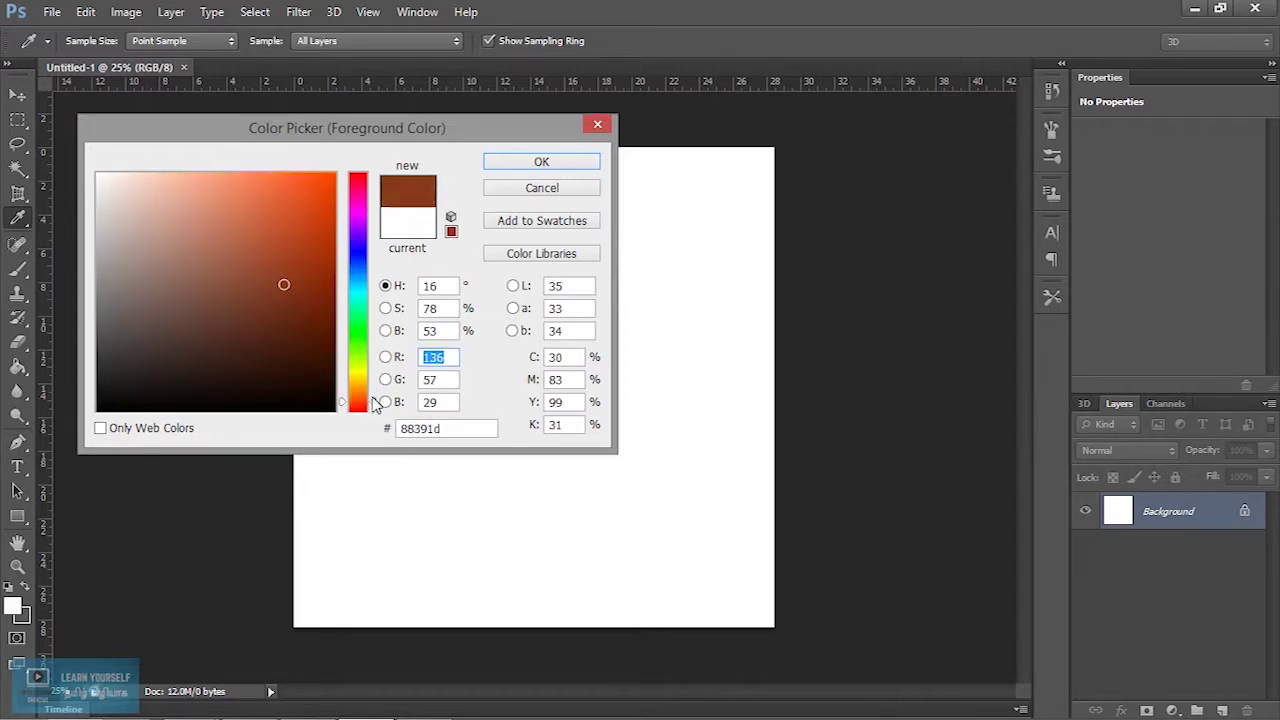
drag(284, 285, 244, 255)
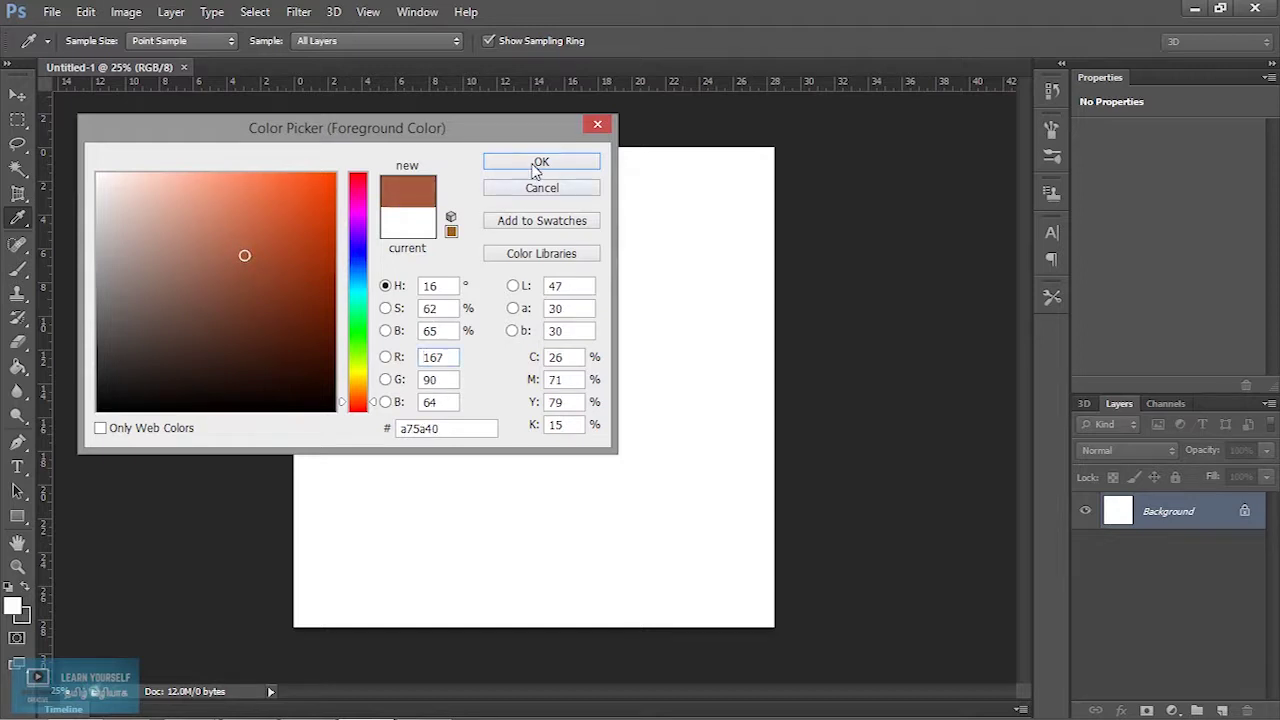
drag(246, 253, 255, 251)
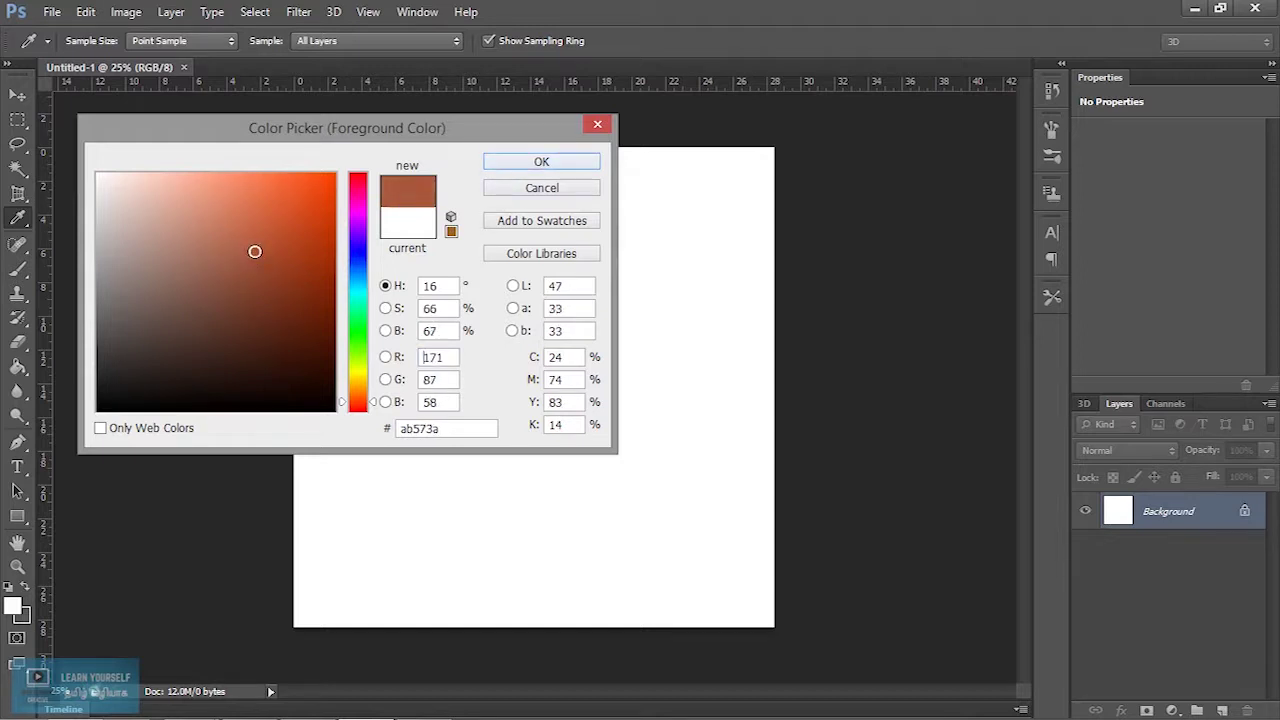
click(255, 258)
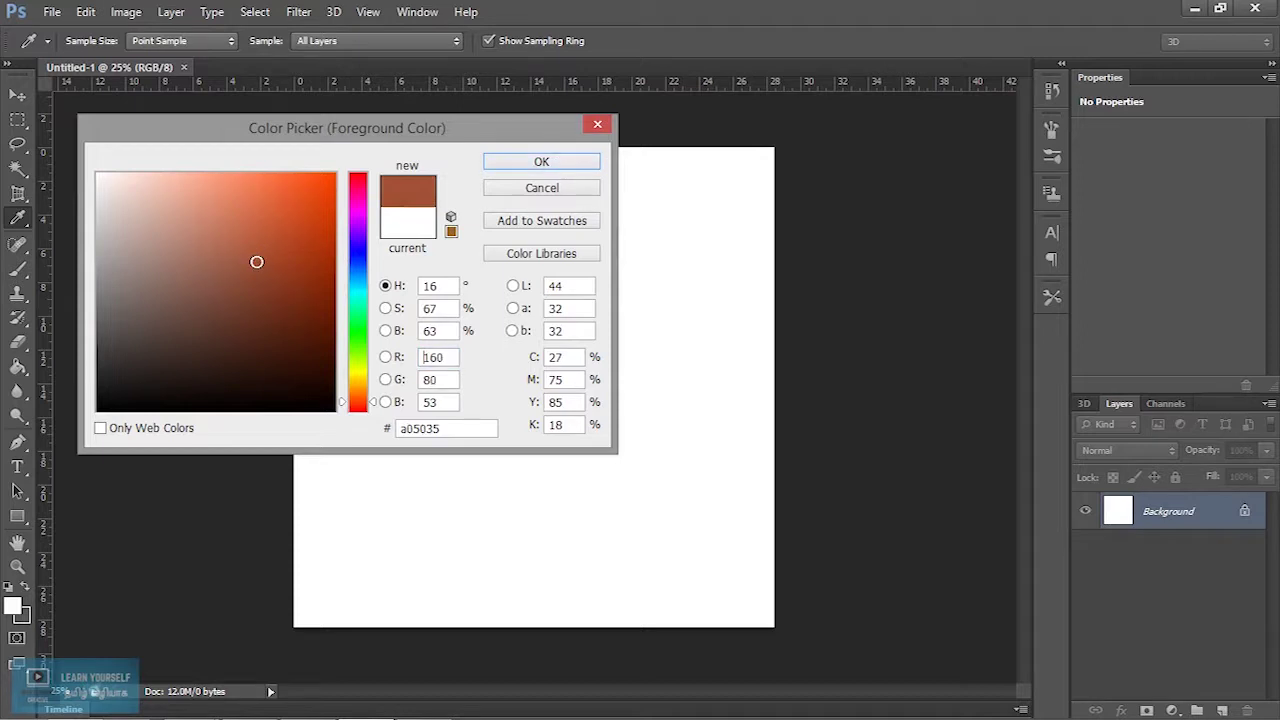
click(541, 161)
key(b)
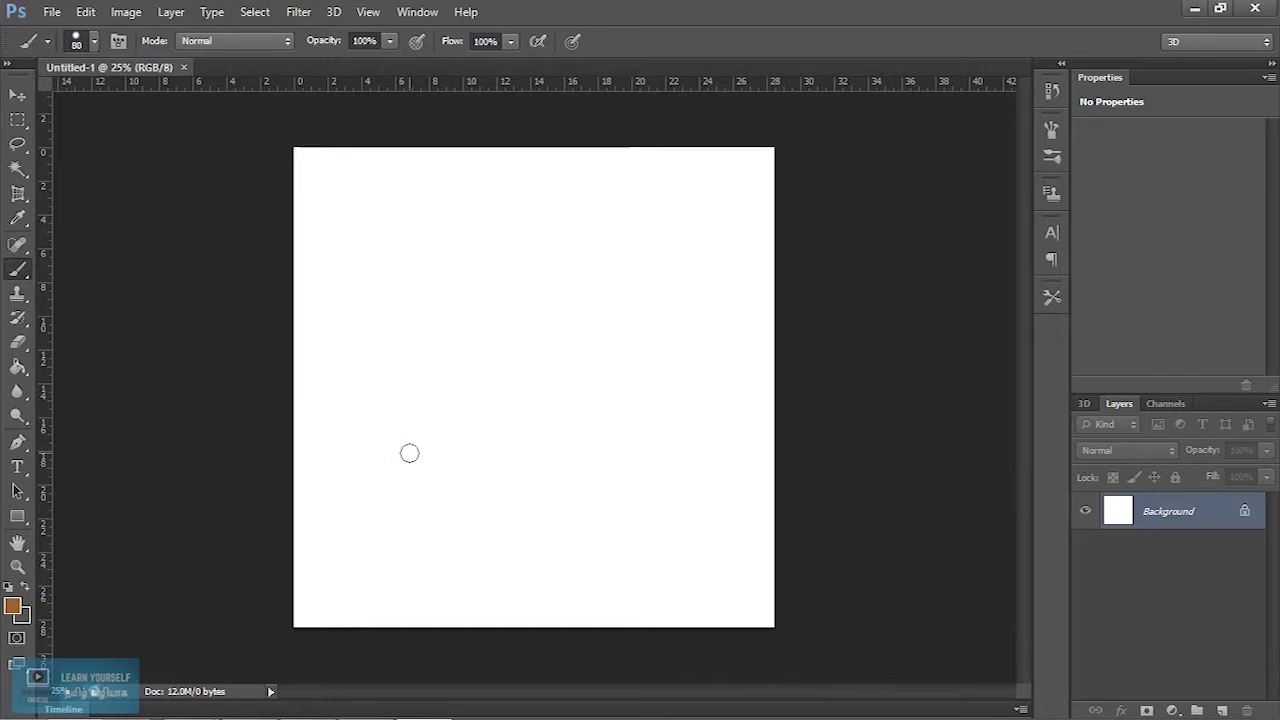
Step: Paint the entire canvas brown with a 411 px brush, then add an empty Layer 1
key(bracketright)
key(bracketright)
mouse_move(414, 278)
mouse_down()
mouse_move(306, 340)
mouse_move(251, 223)
mouse_move(371, 214)
mouse_move(367, 160)
mouse_move(491, 180)
mouse_move(429, 234)
mouse_move(586, 237)
mouse_move(714, 206)
mouse_move(729, 294)
mouse_move(742, 268)
mouse_move(726, 560)
mouse_move(743, 600)
mouse_move(766, 556)
mouse_move(697, 531)
mouse_move(783, 343)
mouse_move(740, 280)
mouse_move(622, 477)
mouse_move(540, 451)
mouse_move(449, 517)
mouse_move(354, 466)
mouse_move(323, 403)
mouse_move(306, 289)
mouse_move(303, 363)
mouse_move(363, 466)
mouse_move(382, 358)
mouse_move(378, 438)
mouse_up()
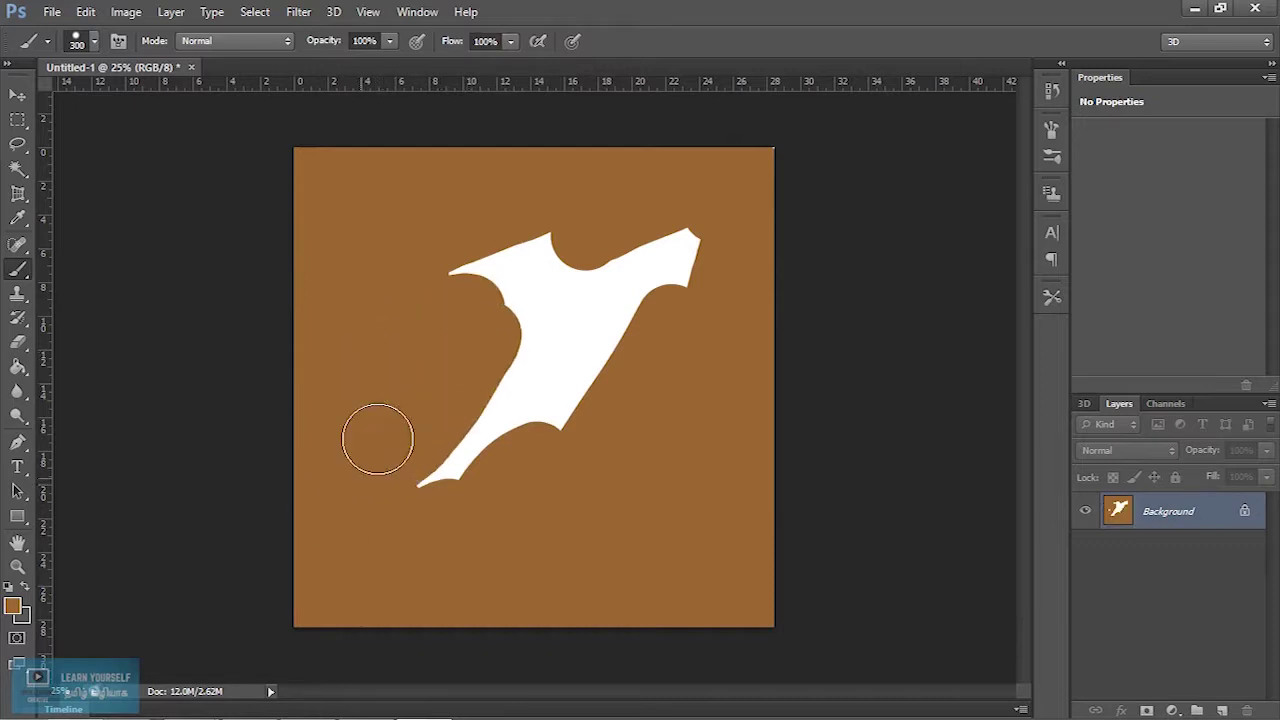
click(94, 42)
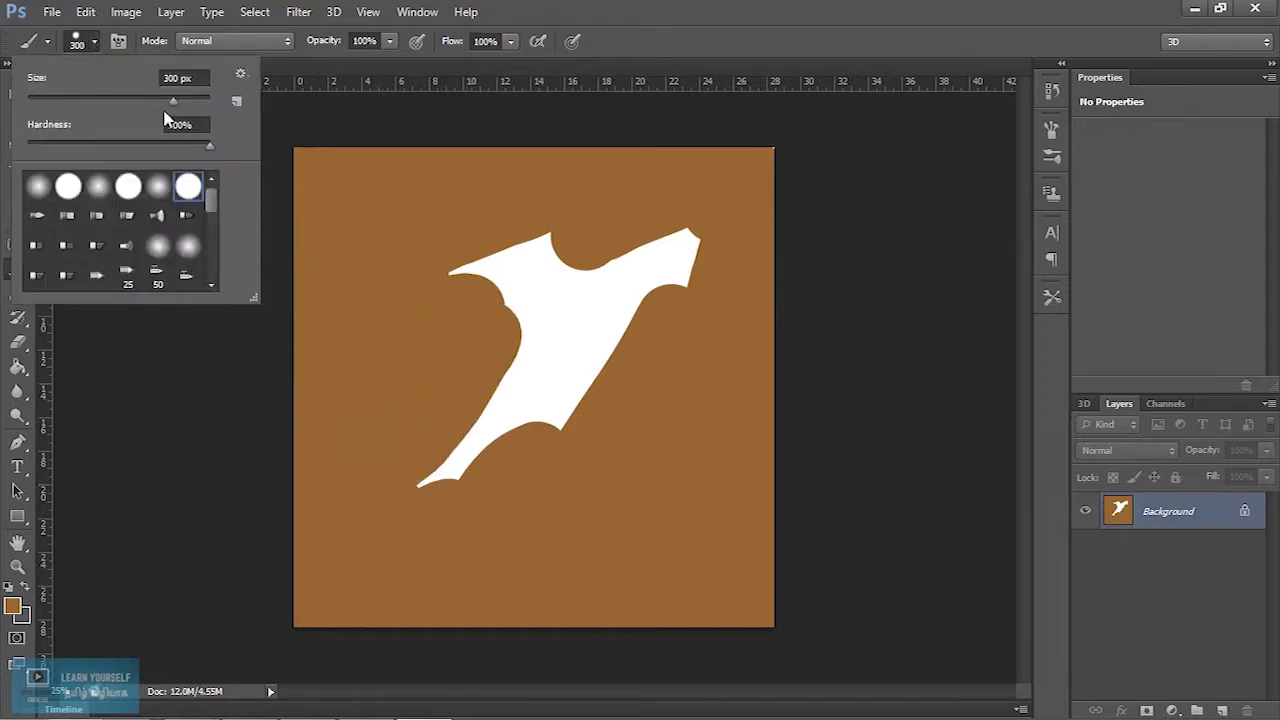
drag(175, 103, 190, 103)
click(397, 196)
mouse_move(409, 314)
mouse_down()
mouse_move(425, 445)
mouse_move(569, 423)
mouse_up()
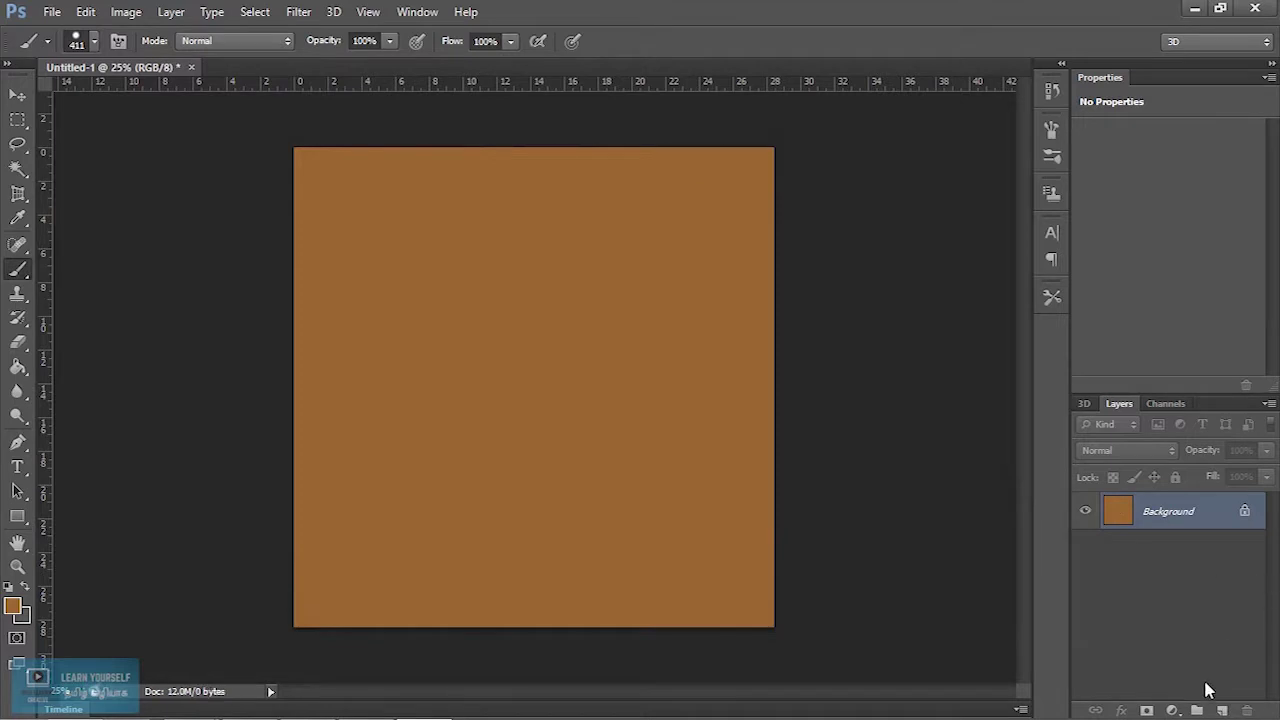
click(1222, 711)
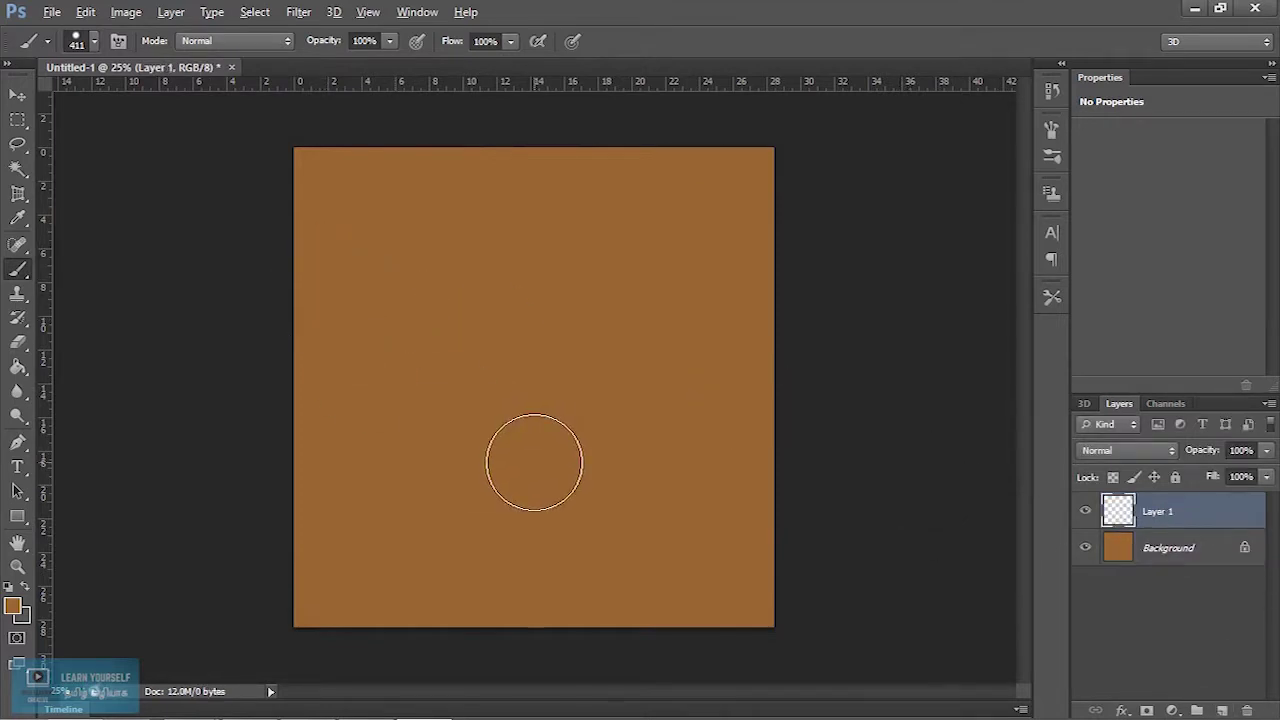
Step: Choose the small 14 px scatter brush tip
alt+scroll(533, 440, up, 1)
click(95, 43)
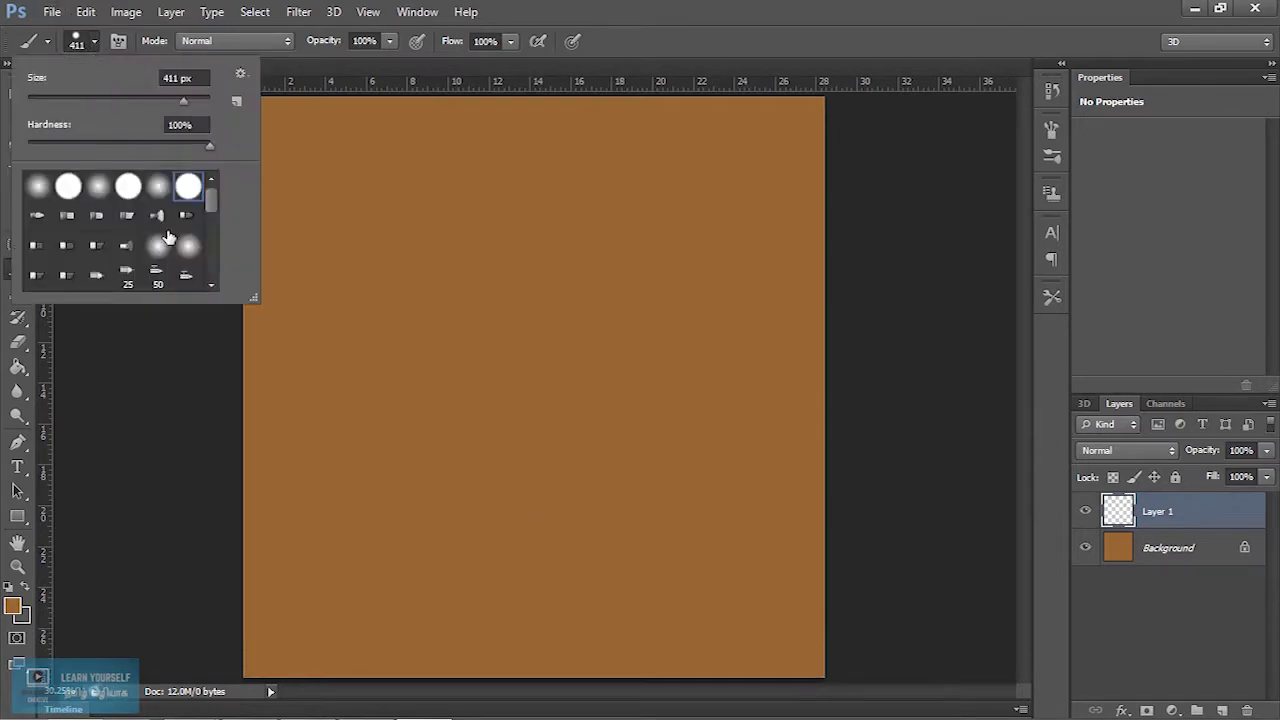
drag(211, 205, 211, 248)
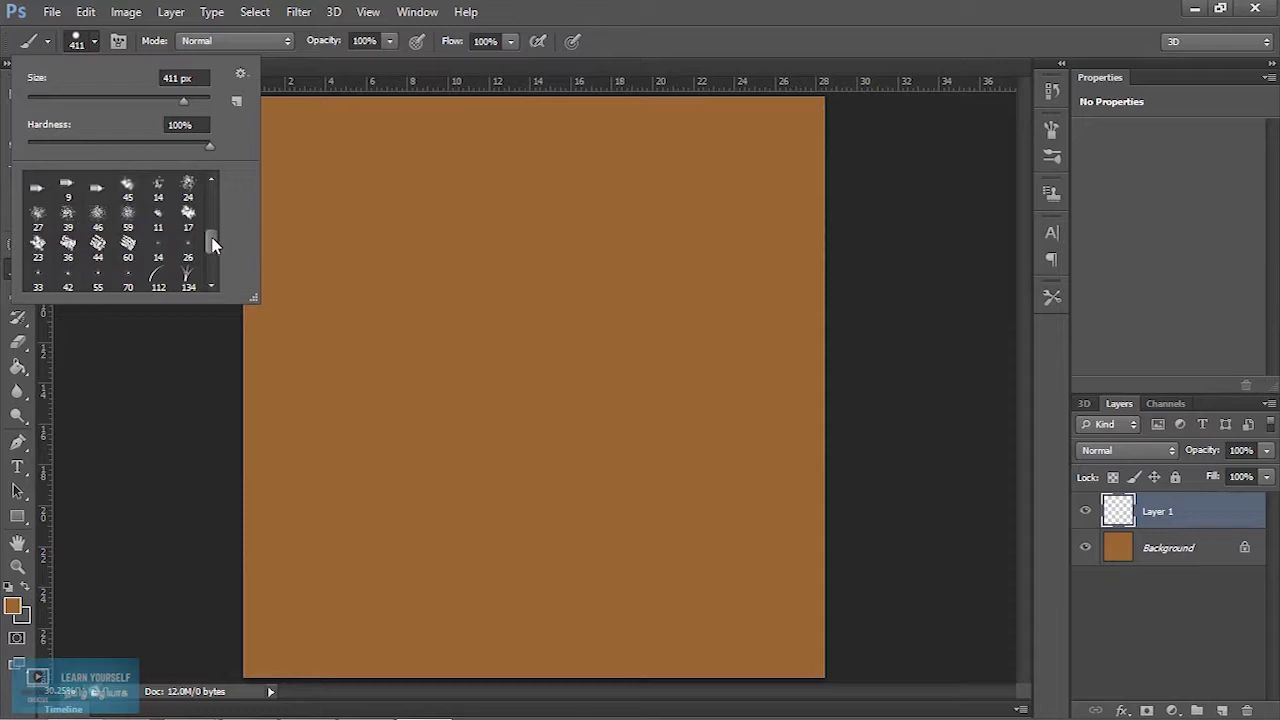
click(159, 188)
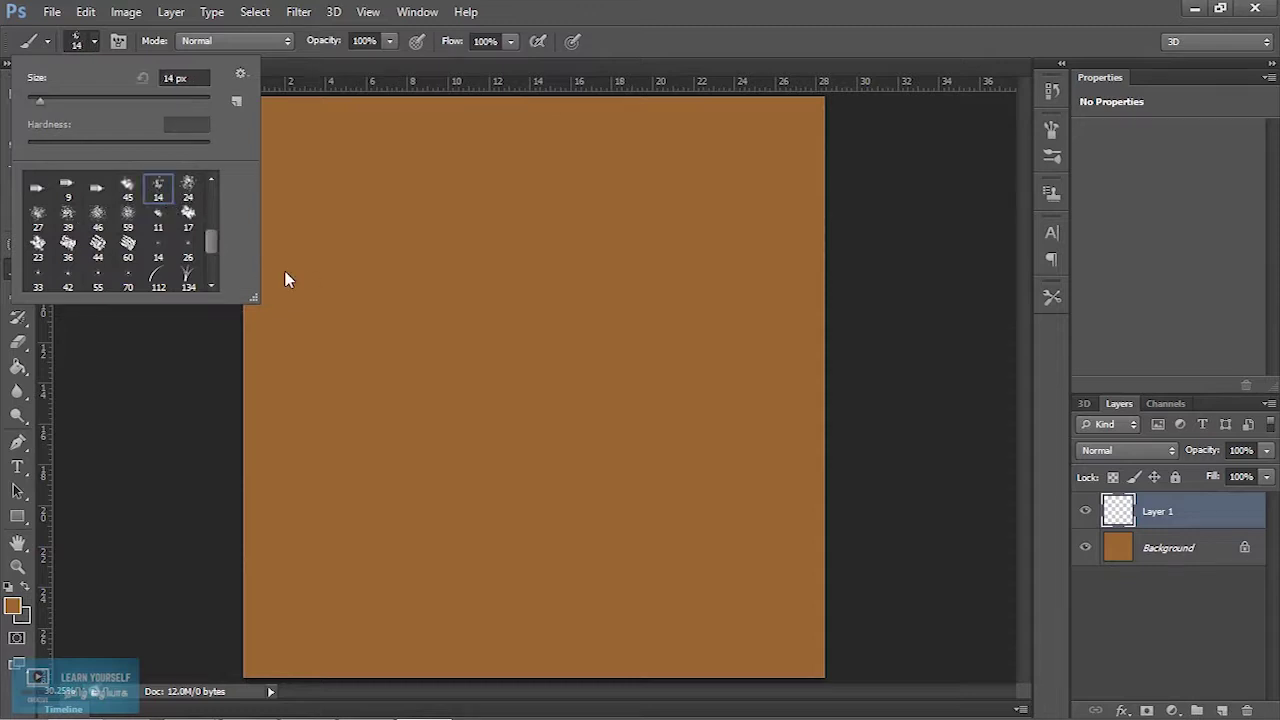
click(340, 212)
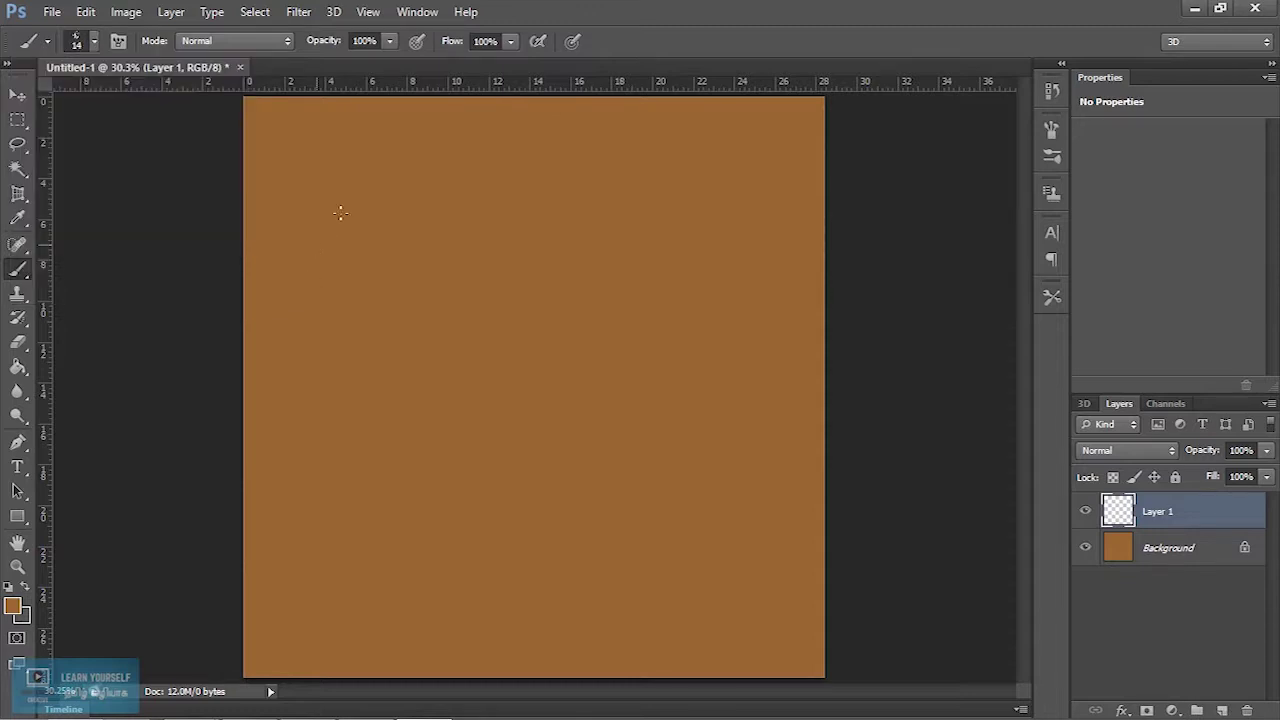
Step: Set the foreground colour to dark grey-brown and paint small dark marks on Layer 1
click(15, 612)
drag(194, 326, 128, 357)
click(541, 162)
drag(317, 395, 319, 383)
mouse_move(338, 173)
mouse_down()
mouse_move(311, 163)
mouse_move(304, 177)
mouse_up()
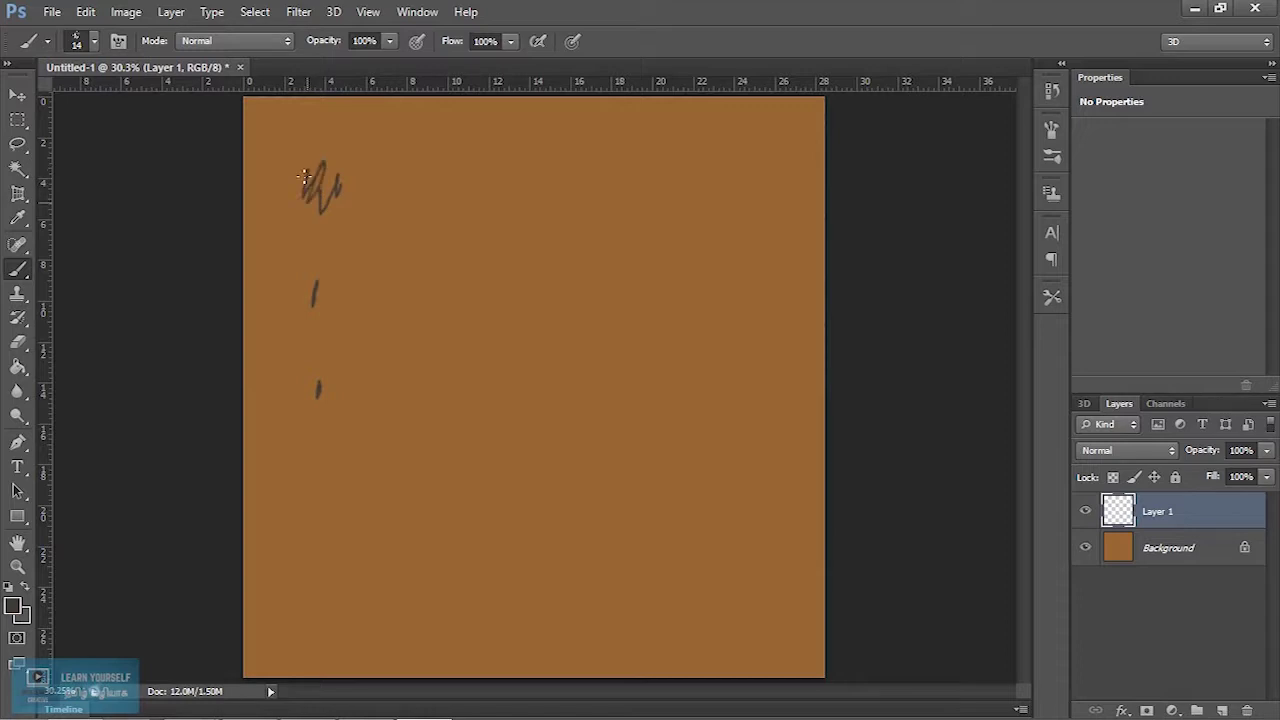
Step: Switch to a textured scatter brush and enlarge it to 156 px
click(94, 42)
drag(216, 243, 210, 250)
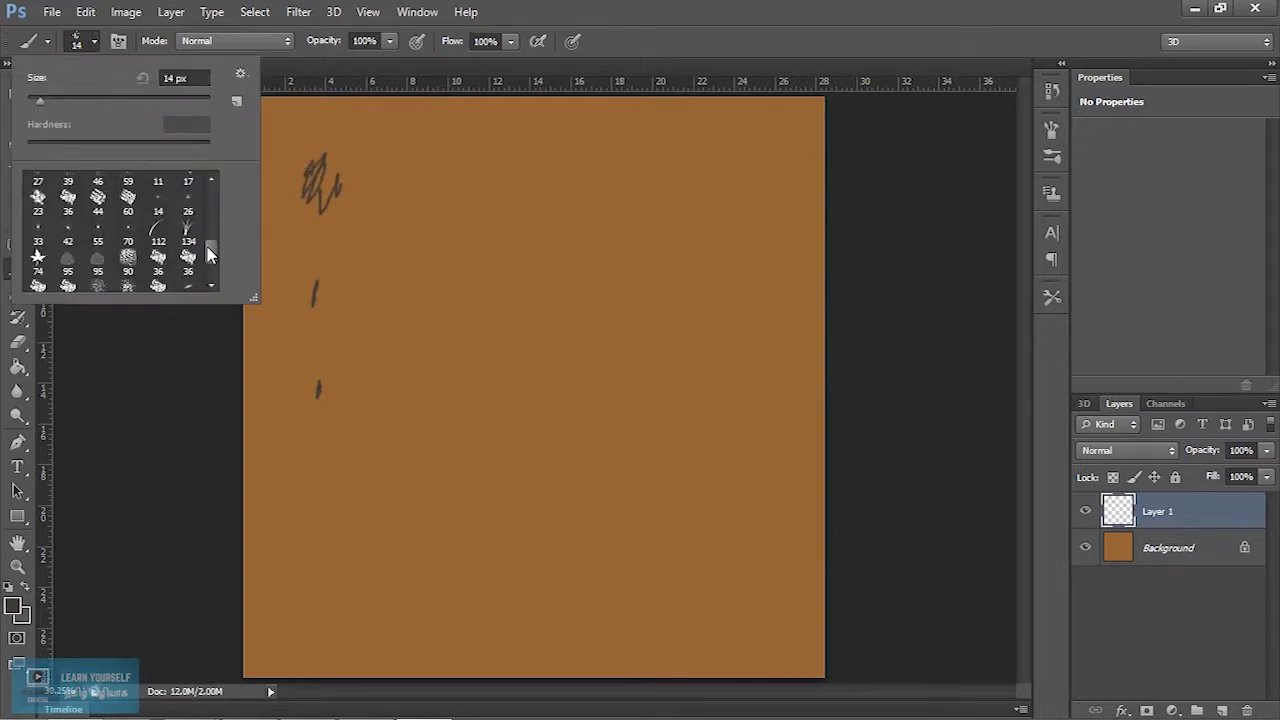
click(127, 285)
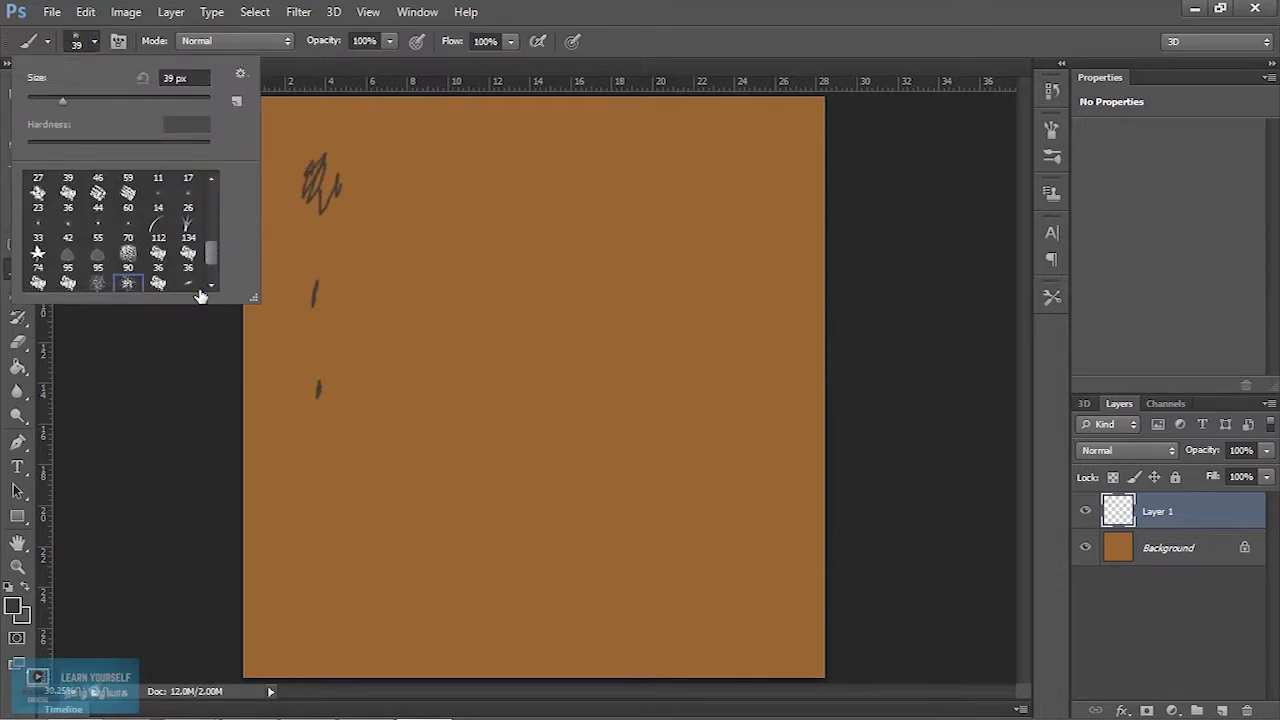
click(428, 280)
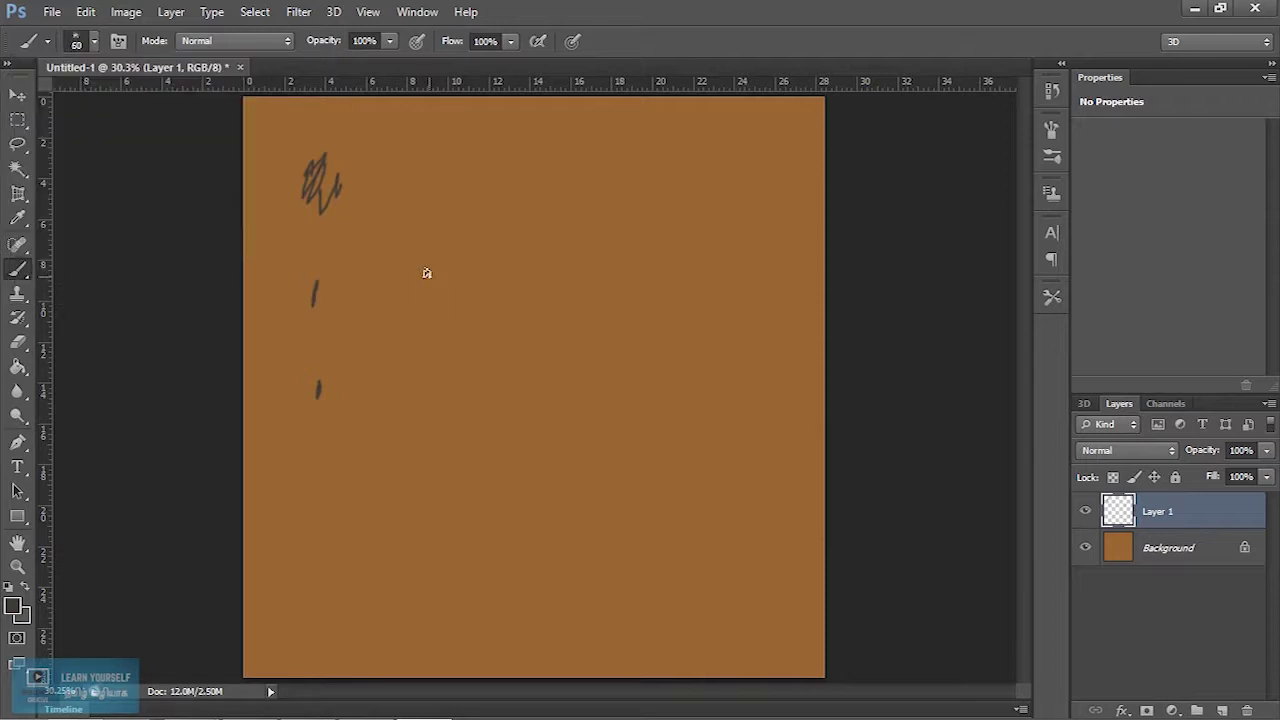
click(94, 42)
drag(97, 101, 112, 101)
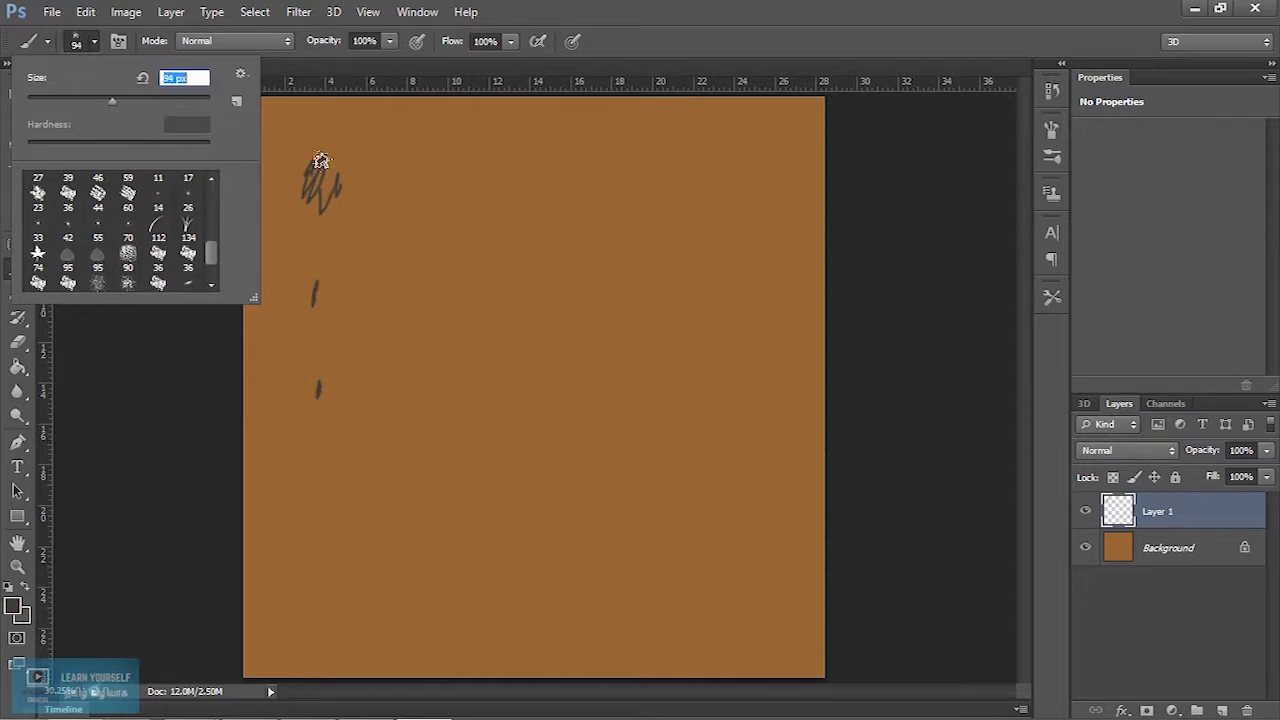
drag(122, 110, 140, 108)
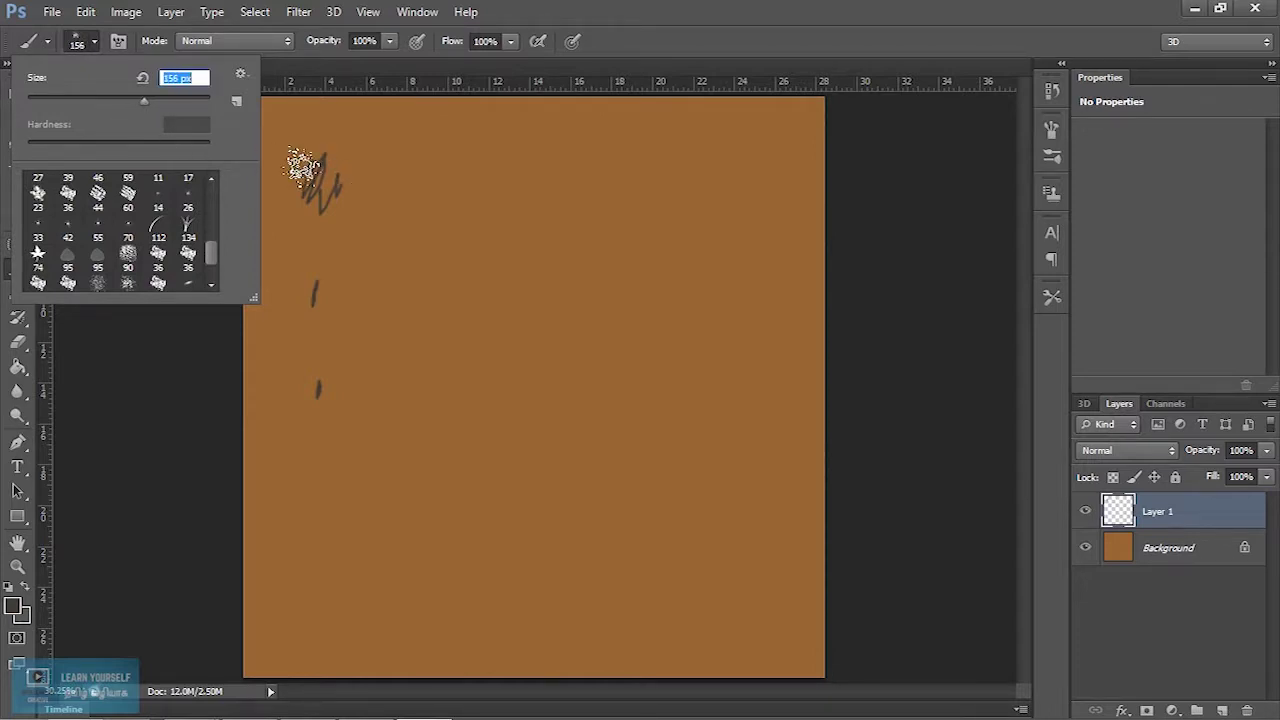
click(423, 155)
Step: Dab speckled blotches across the canvas, ending with two large dark blotches near the top and right
click(428, 275)
click(402, 320)
click(425, 430)
click(505, 463)
click(638, 337)
click(677, 315)
click(745, 437)
click(722, 522)
click(597, 575)
click(457, 590)
click(342, 450)
click(460, 161)
drag(618, 168, 642, 220)
drag(745, 180, 748, 230)
click(530, 330)
click(320, 270)
drag(273, 282, 278, 235)
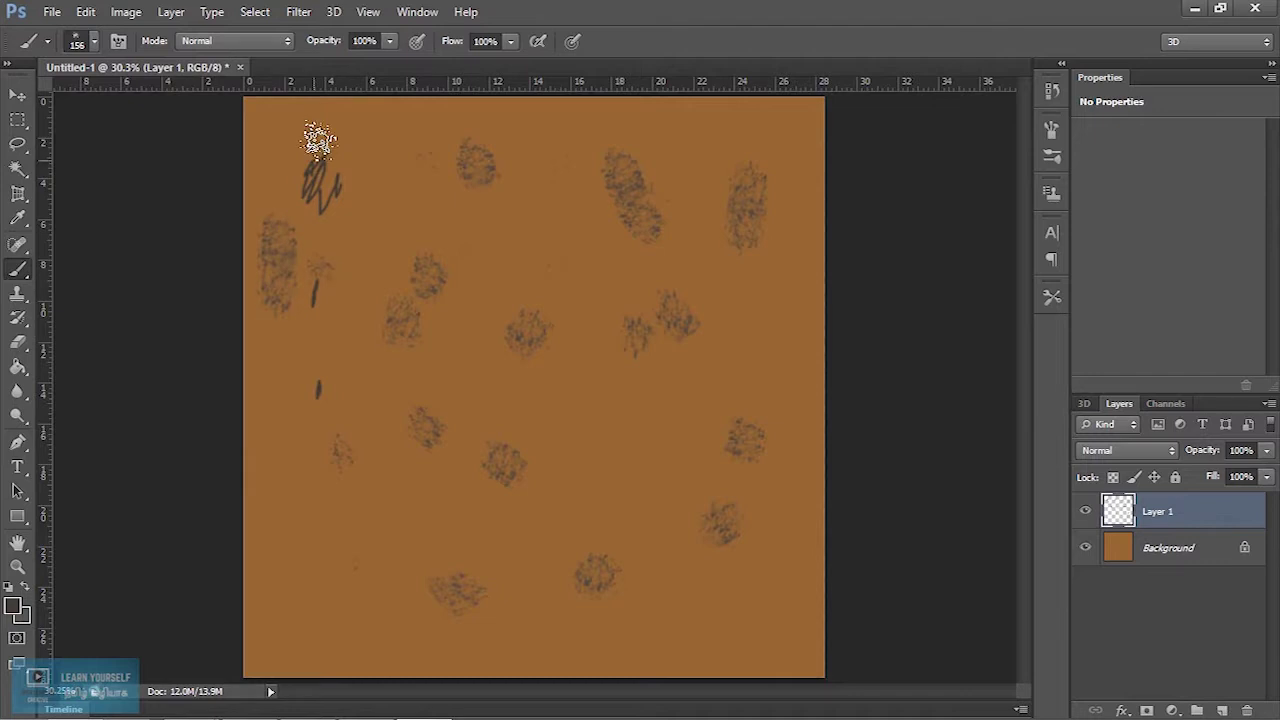
drag(308, 165, 318, 205)
click(298, 490)
click(330, 615)
click(620, 640)
click(740, 635)
click(550, 230)
mouse_move(630, 127)
mouse_down()
mouse_move(634, 209)
mouse_move(606, 220)
mouse_move(605, 235)
mouse_up()
mouse_move(737, 429)
mouse_down()
mouse_move(708, 422)
mouse_move(728, 471)
mouse_up()
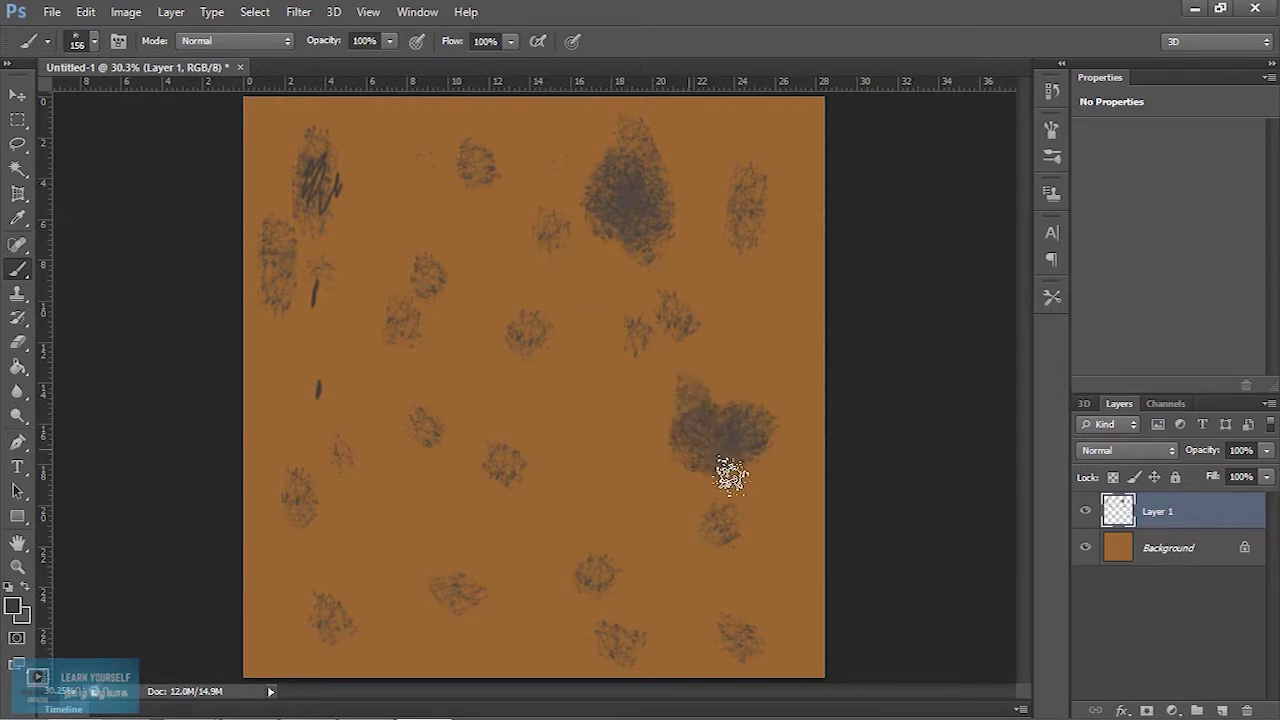
Step: Soften the dark blotches with a Gaussian Blur
click(298, 11)
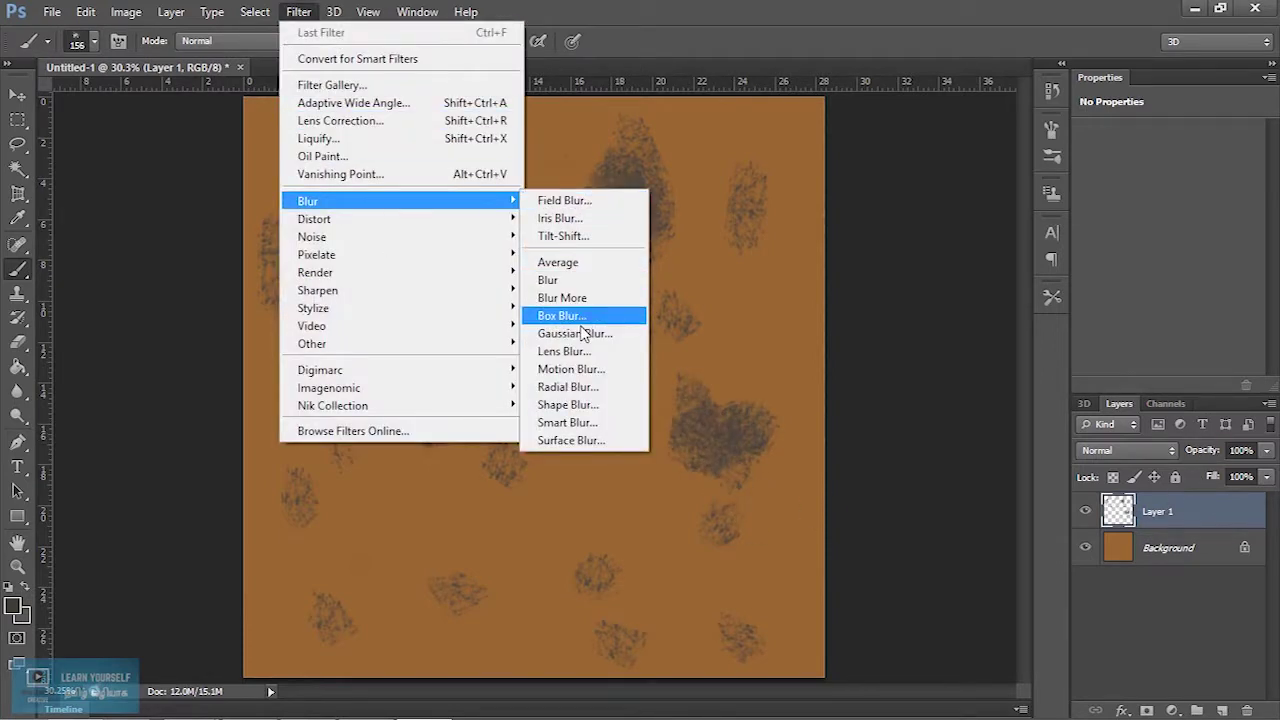
click(575, 333)
drag(934, 435, 1028, 442)
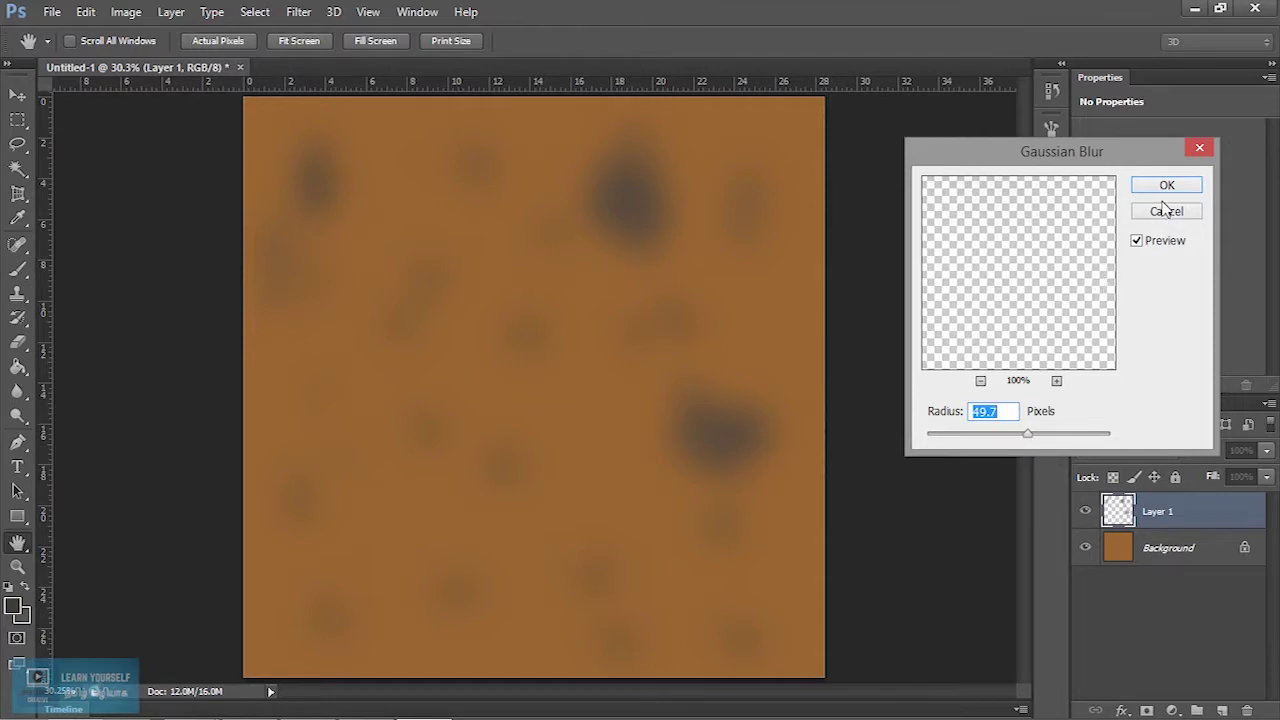
mouse_move(1033, 437)
mouse_down()
mouse_move(1017, 437)
mouse_move(1041, 433)
mouse_up()
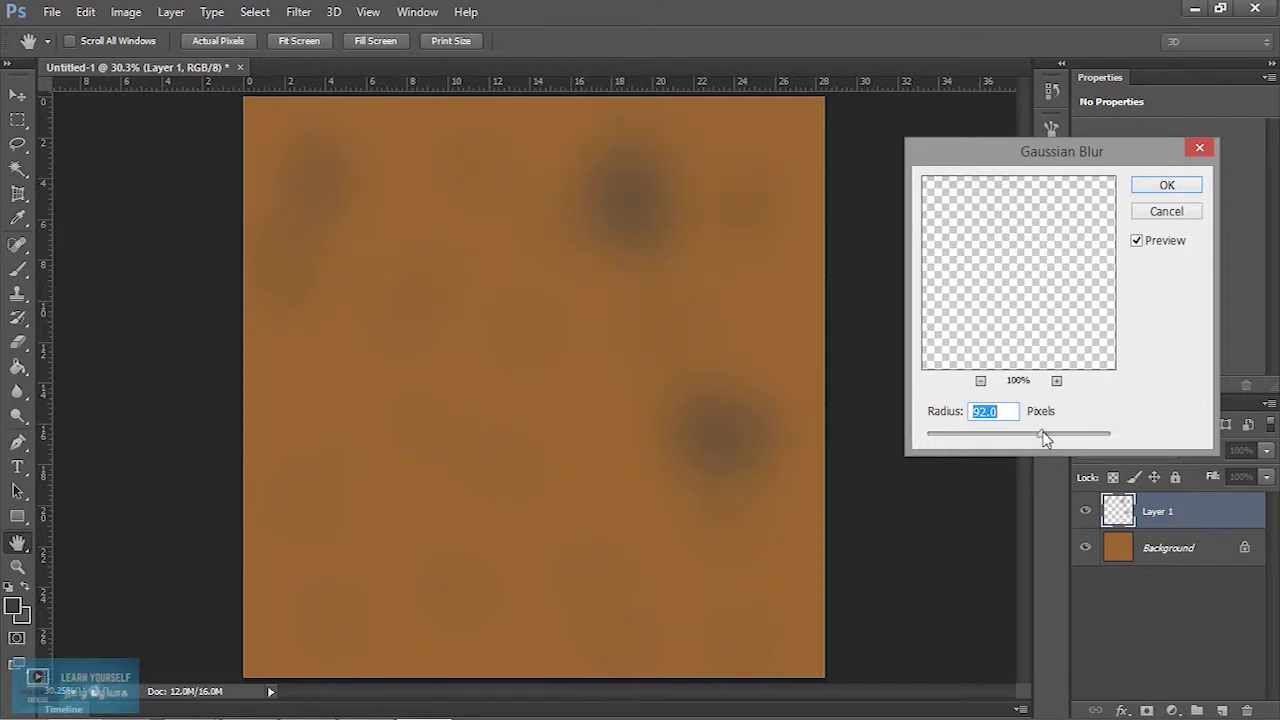
drag(1043, 429, 1012, 437)
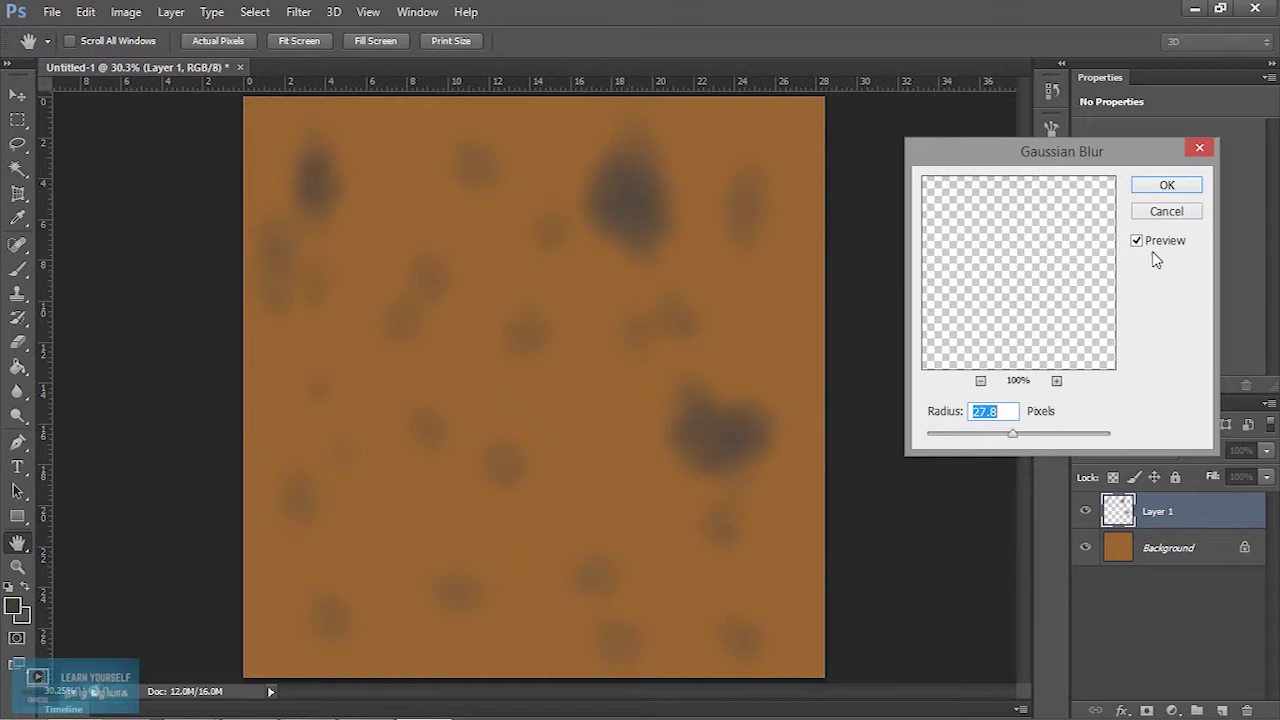
click(1165, 193)
Step: Fade Layer 1 to 32% opacity and add an empty Layer 2 above it
click(1266, 451)
drag(1266, 468, 1208, 485)
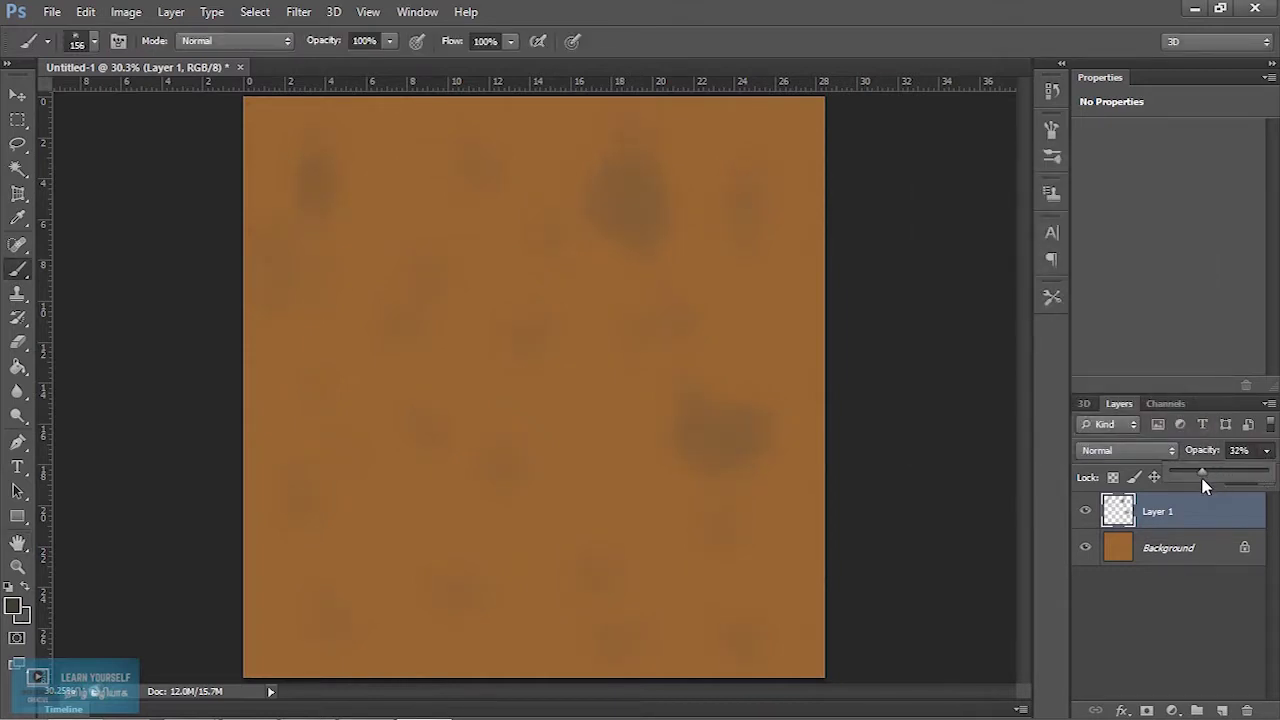
click(1222, 710)
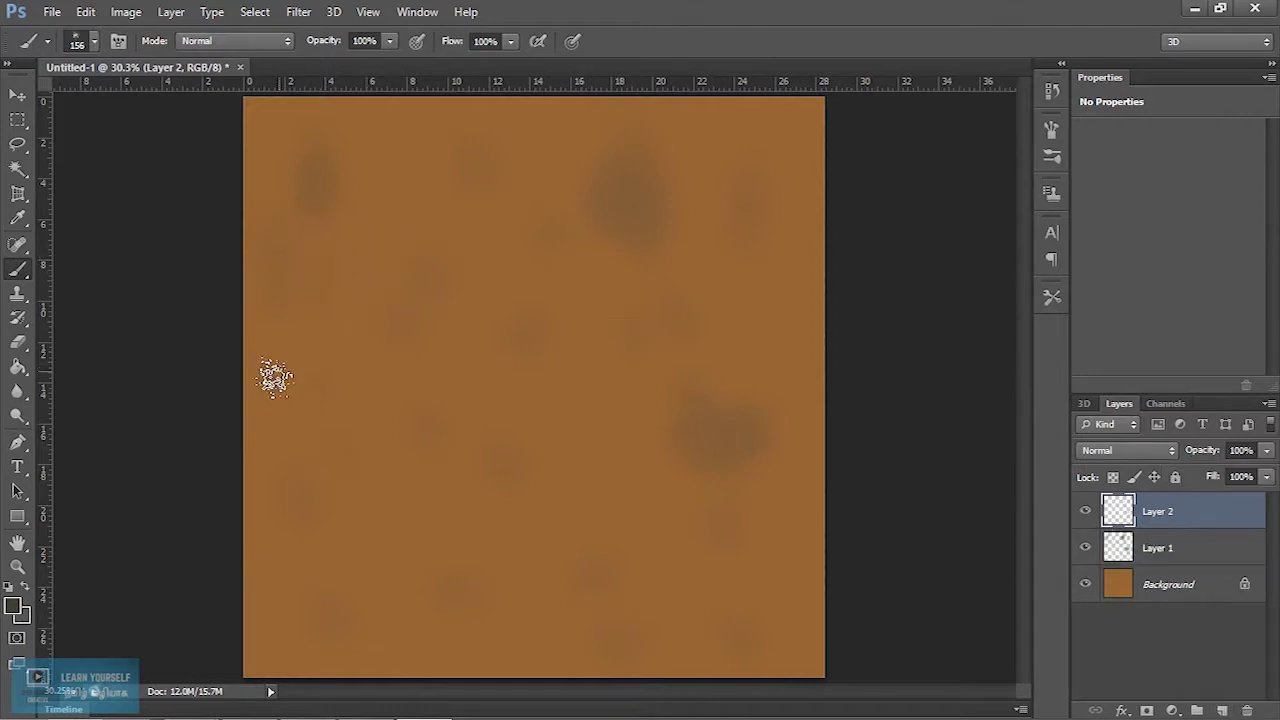
Step: Set a brown foreground colour and paint a vertical brown stroke along the left edge
click(13, 609)
drag(269, 351, 274, 332)
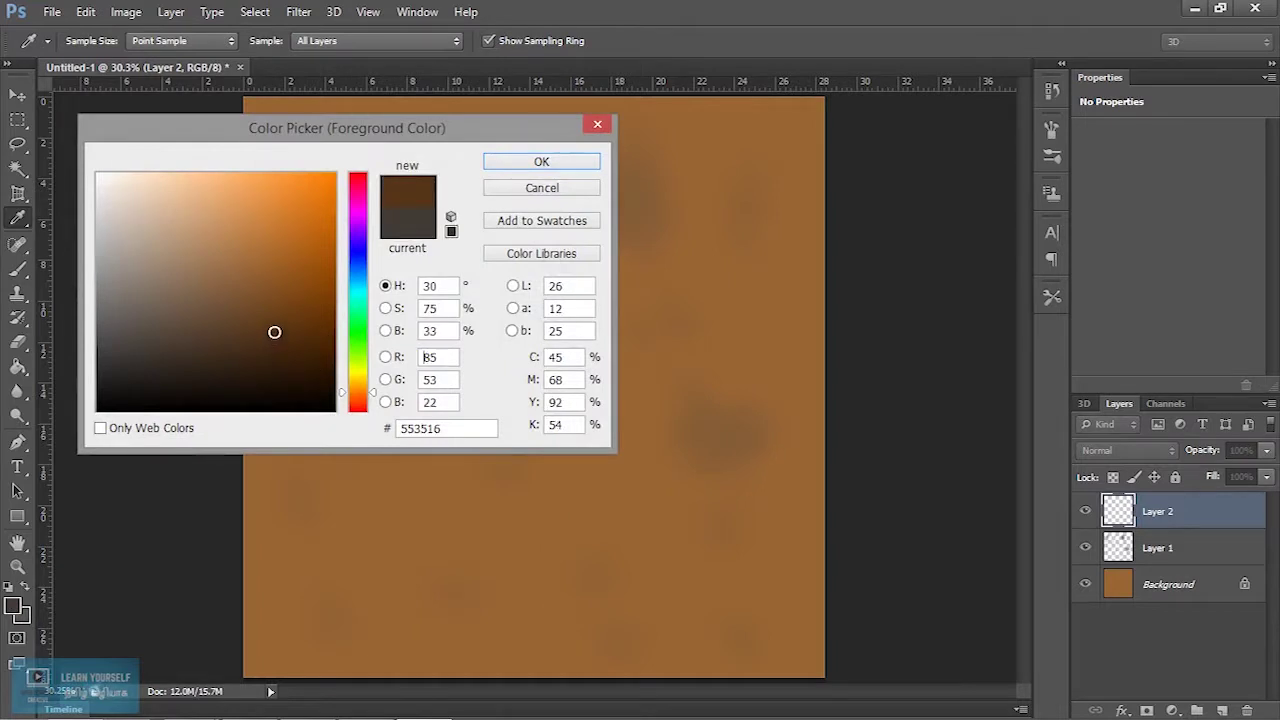
click(535, 162)
key(b)
mouse_move(257, 443)
mouse_down()
mouse_move(257, 371)
mouse_move(254, 383)
mouse_up()
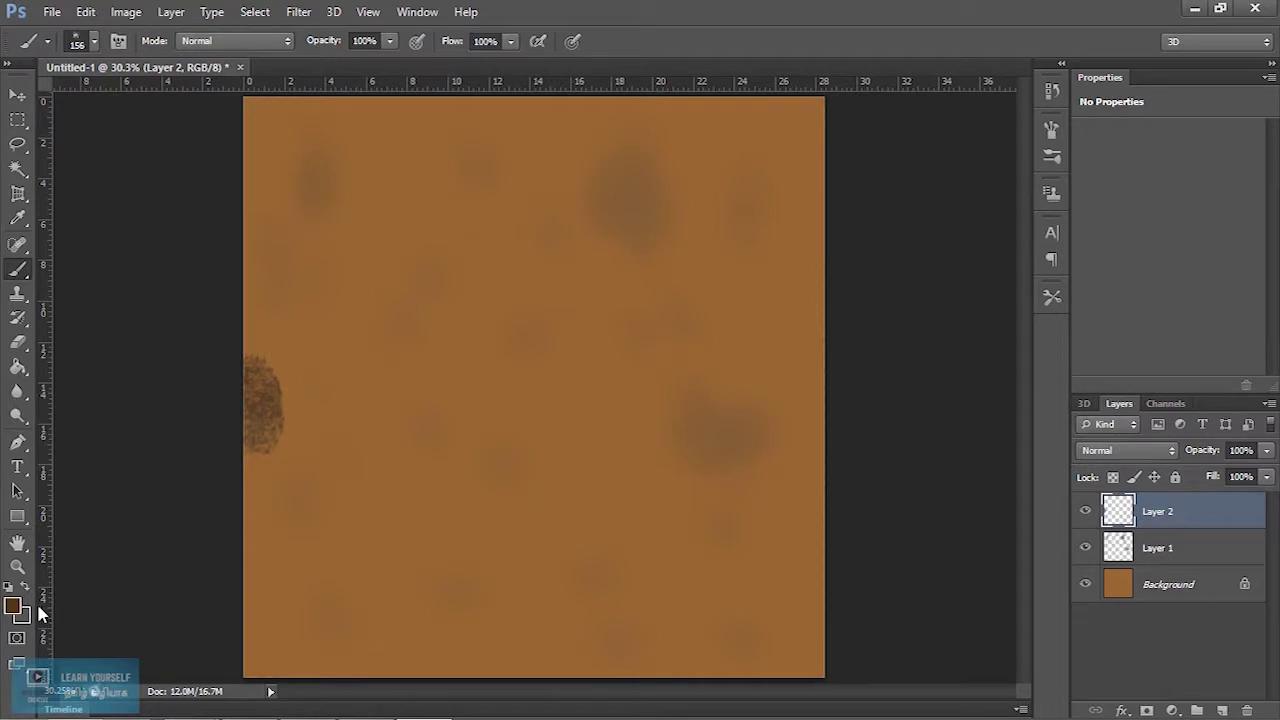
click(14, 606)
drag(276, 332, 278, 303)
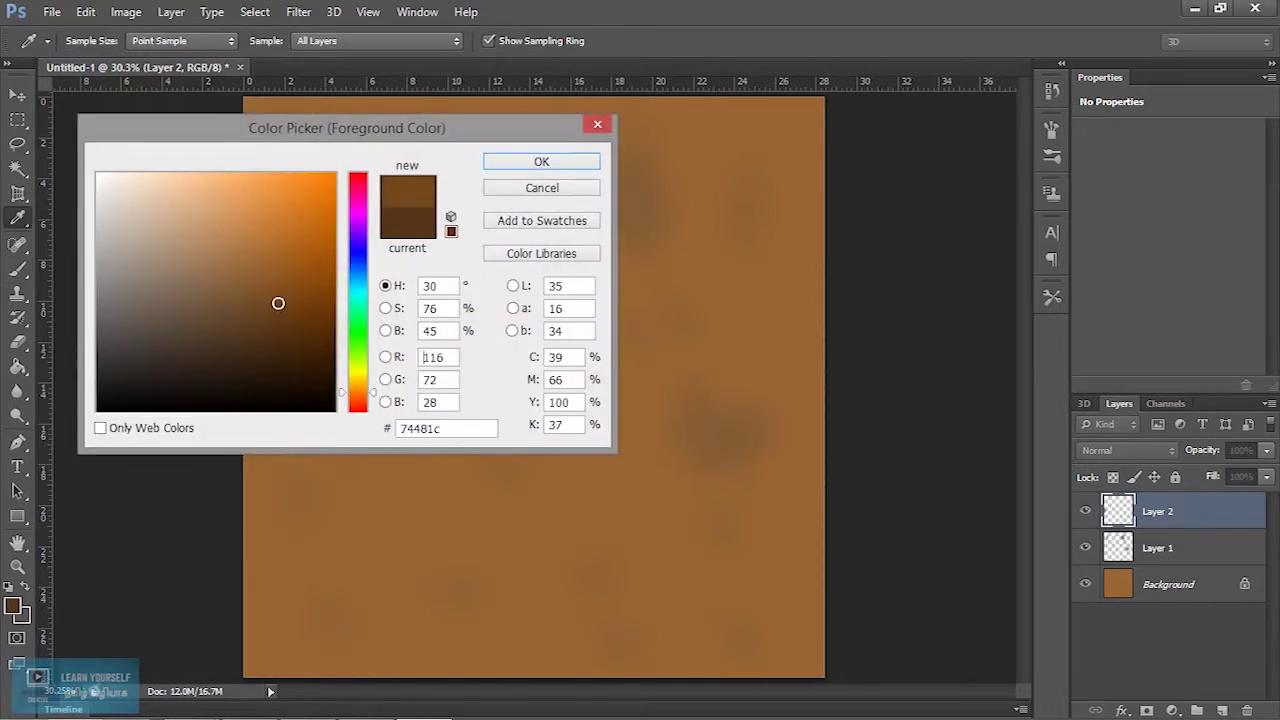
click(541, 162)
mouse_move(262, 448)
mouse_down()
mouse_move(252, 345)
mouse_move(243, 434)
mouse_move(263, 434)
mouse_up()
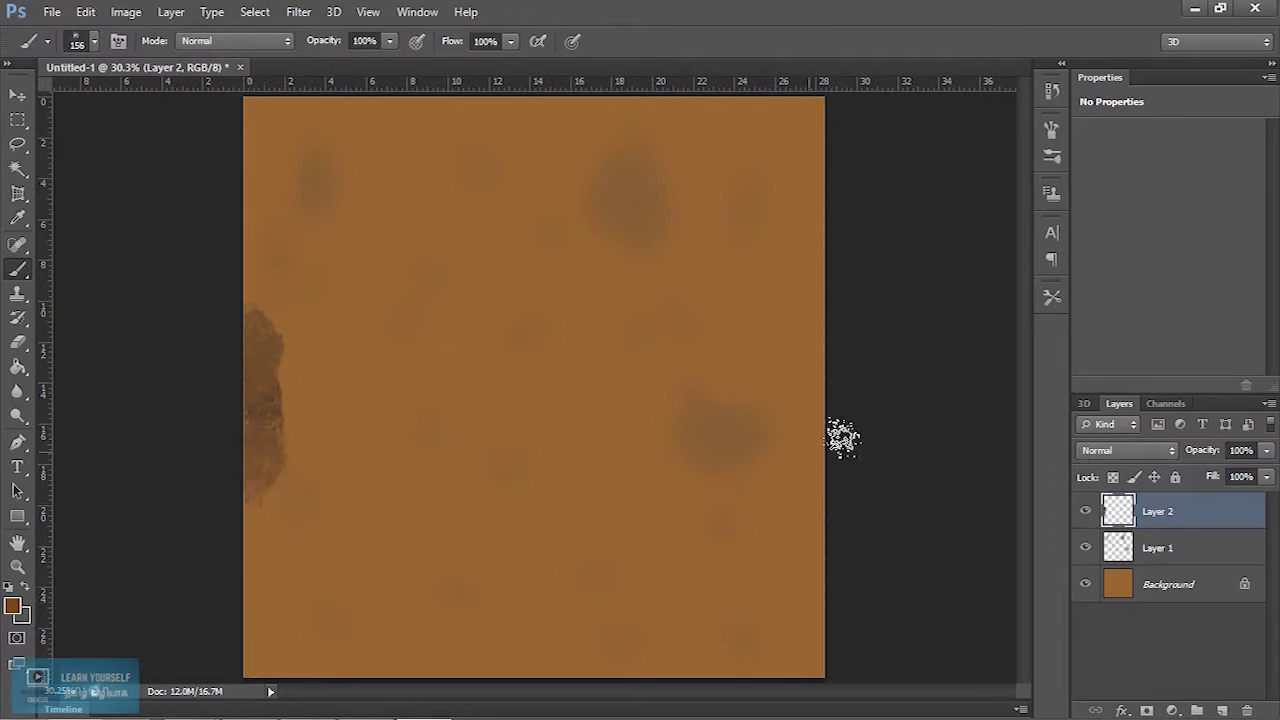
Step: Paint large vertical brown streaks at the right edge, centre, lower left, bottom and top-right
mouse_move(825, 360)
mouse_down()
mouse_move(776, 383)
mouse_move(762, 425)
mouse_up()
mouse_move(625, 400)
mouse_down()
mouse_move(620, 283)
mouse_move(603, 271)
mouse_move(600, 549)
mouse_move(623, 409)
mouse_up()
mouse_move(486, 200)
mouse_down()
mouse_move(497, 143)
mouse_move(474, 114)
mouse_move(449, 137)
mouse_move(403, 109)
mouse_move(451, 249)
mouse_move(452, 315)
mouse_up()
mouse_move(400, 583)
mouse_down()
mouse_move(391, 623)
mouse_move(395, 565)
mouse_up()
mouse_move(394, 507)
mouse_down()
mouse_move(414, 657)
mouse_move(454, 634)
mouse_move(495, 662)
mouse_up()
mouse_move(615, 650)
mouse_down()
mouse_move(673, 655)
mouse_move(697, 551)
mouse_move(717, 609)
mouse_move(709, 654)
mouse_move(685, 653)
mouse_up()
mouse_move(763, 157)
mouse_down()
mouse_move(737, 114)
mouse_move(809, 109)
mouse_move(775, 168)
mouse_move(785, 205)
mouse_up()
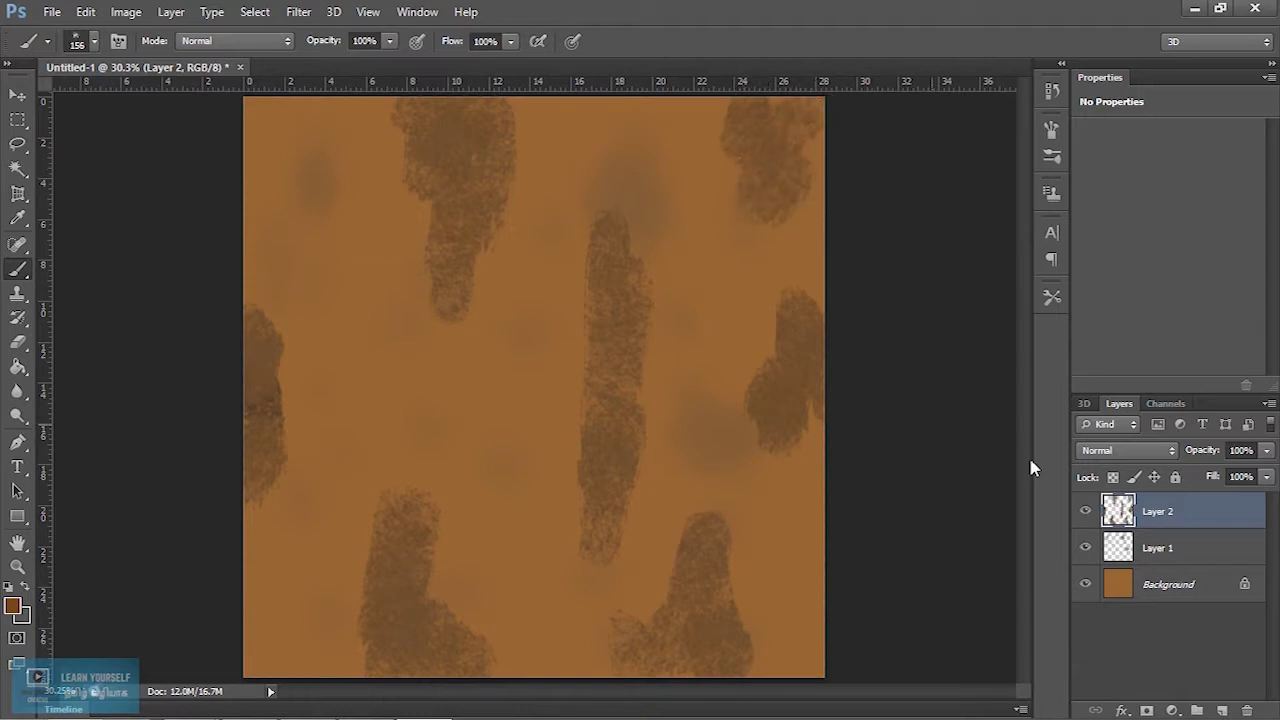
Step: Gaussian-blur the Layer 2 brown streaks and fade the layer to 69% opacity
click(299, 12)
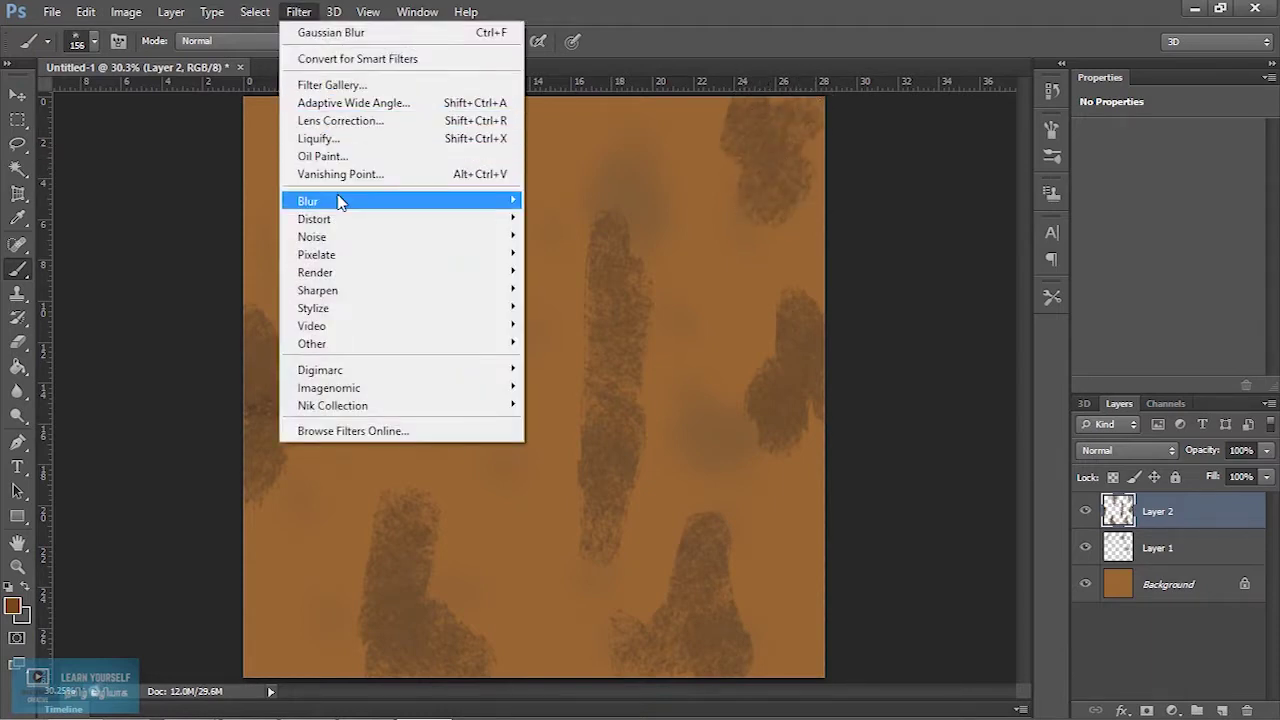
click(390, 33)
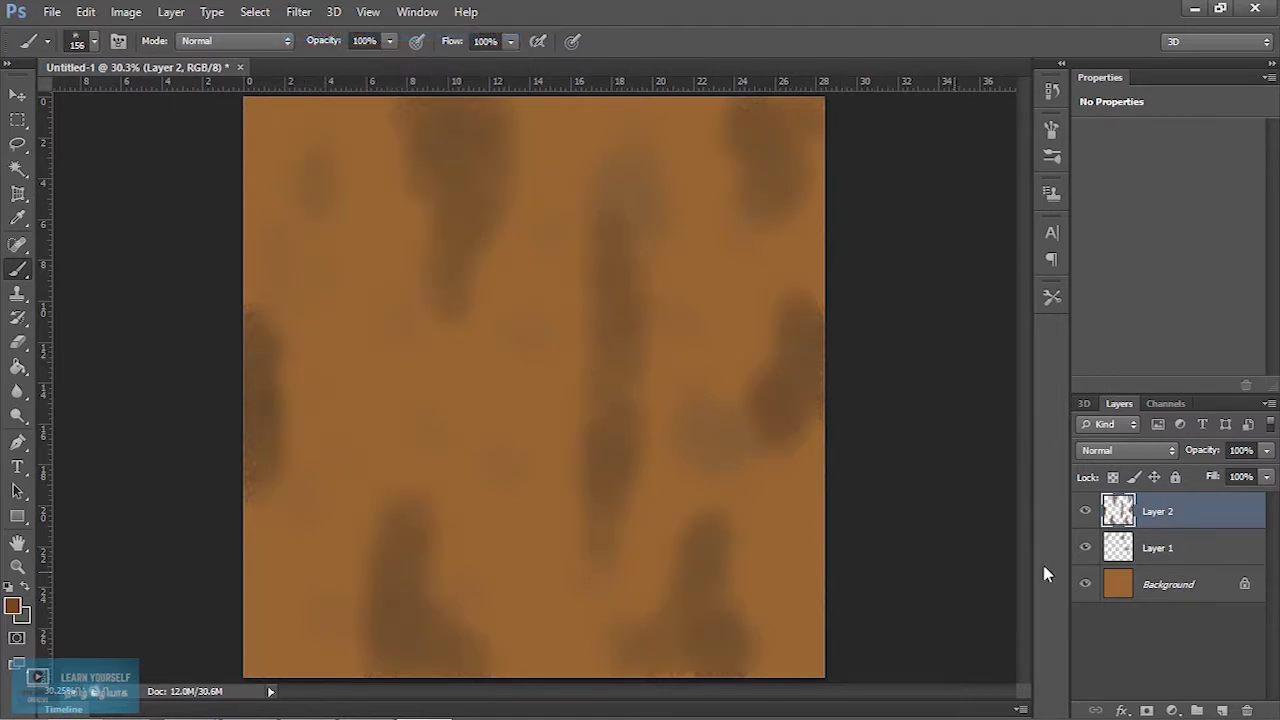
click(1268, 452)
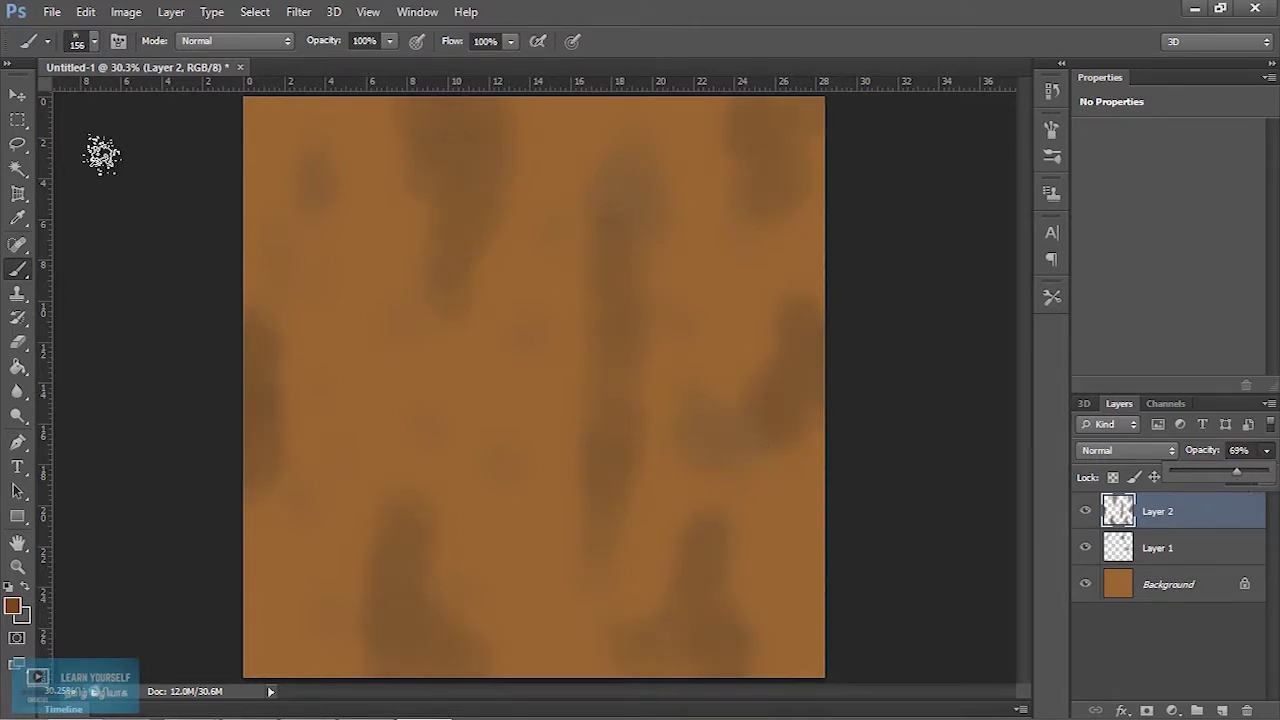
click(52, 12)
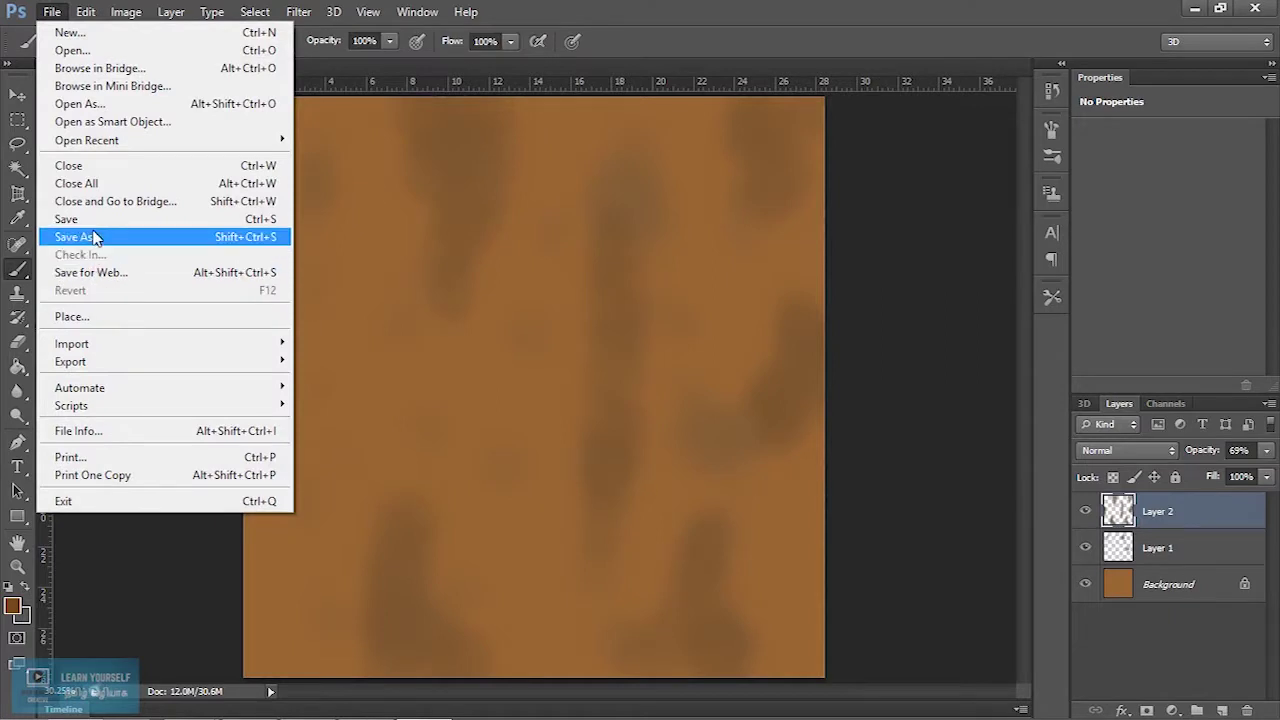
Step: Save the texture as a Quality 12 JPEG in Palace for Lighting\SourceImages
click(114, 240)
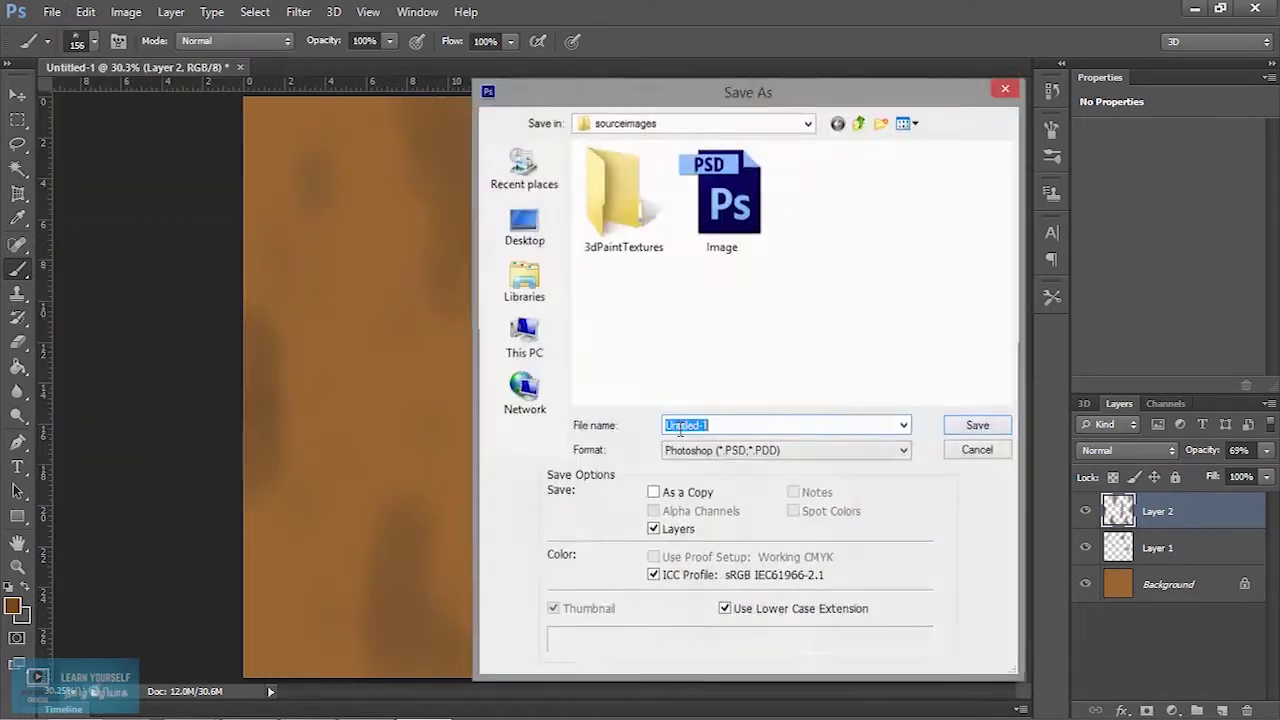
click(775, 451)
click(794, 283)
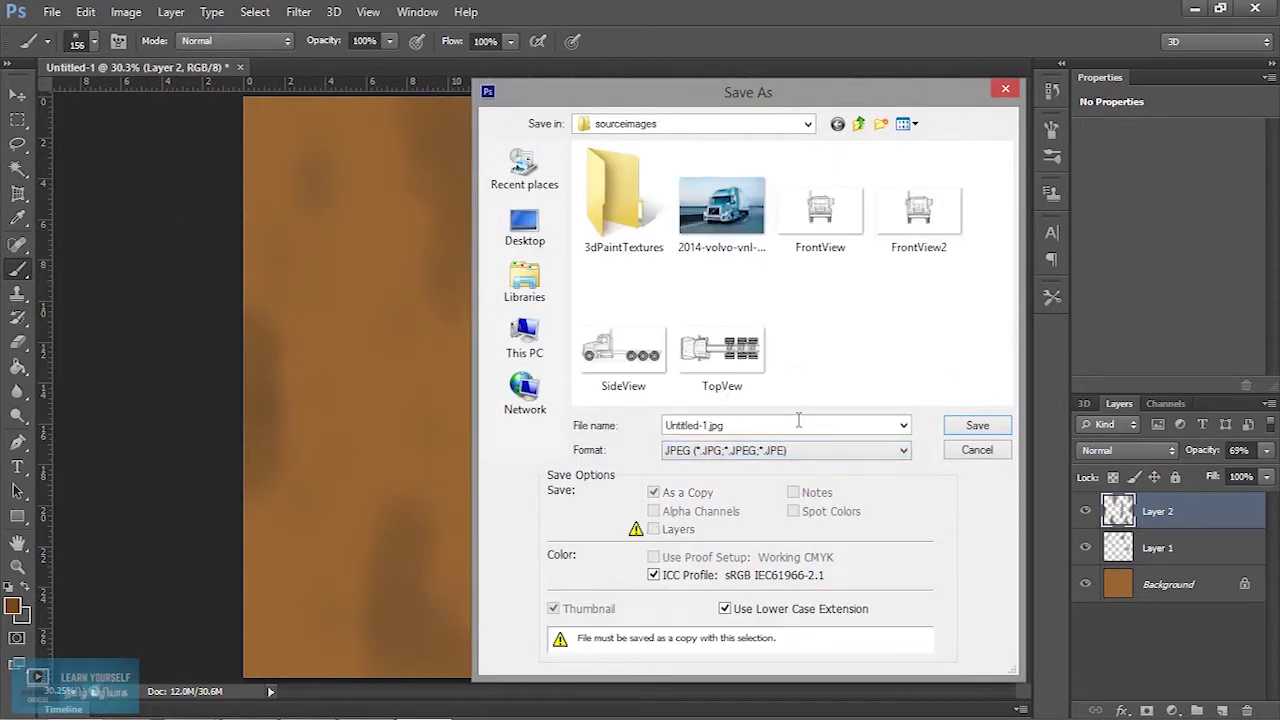
click(860, 124)
click(860, 124)
double_click(640, 368)
click(658, 195)
double_click(658, 192)
text(UVTexture)
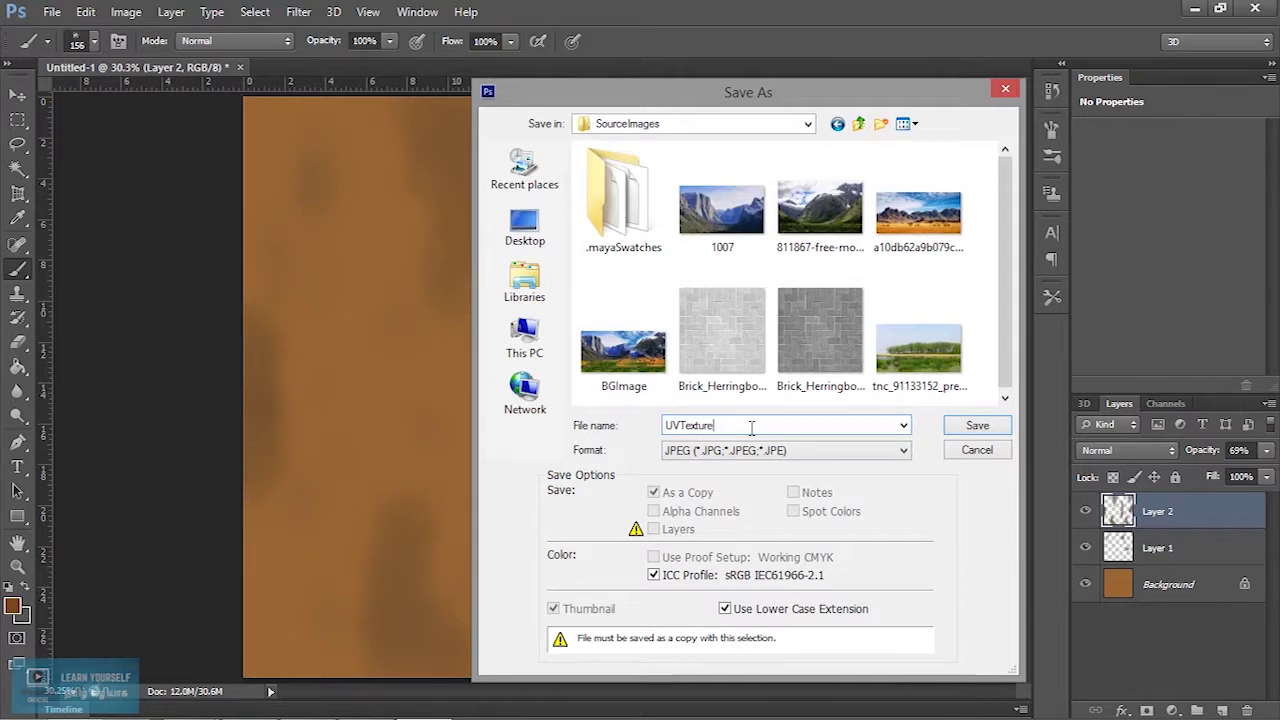
key(Return)
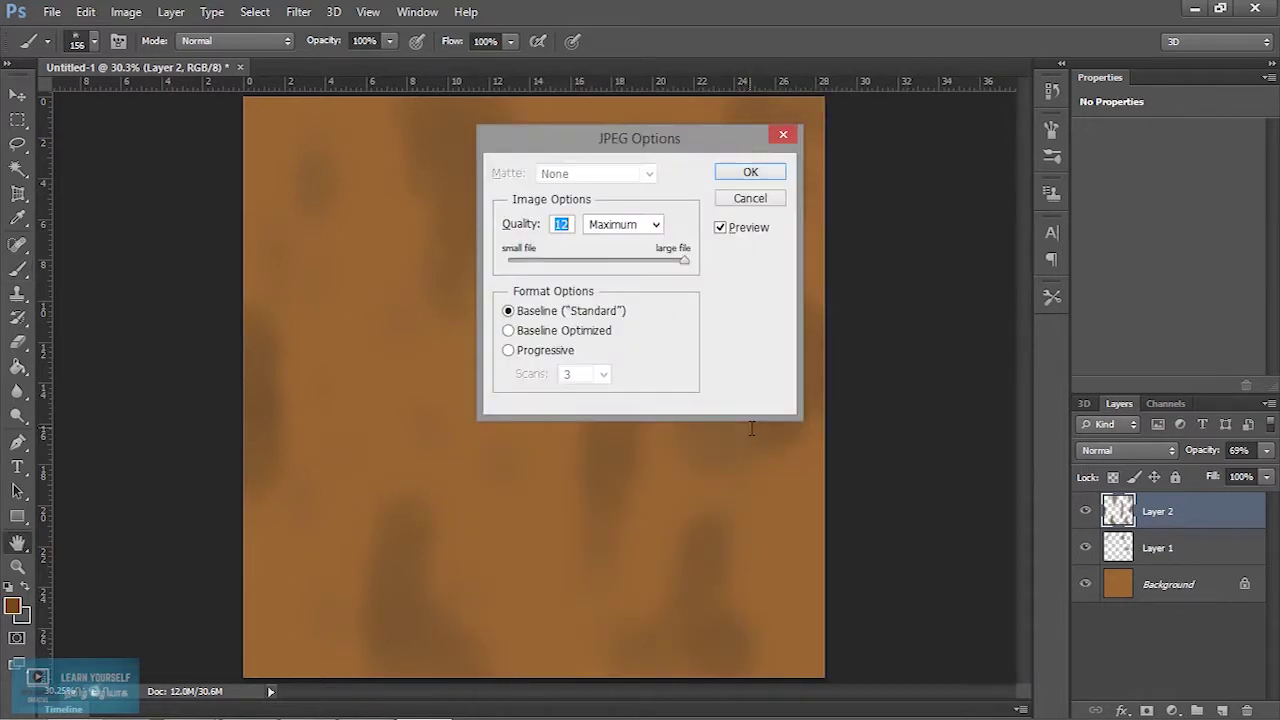
click(751, 173)
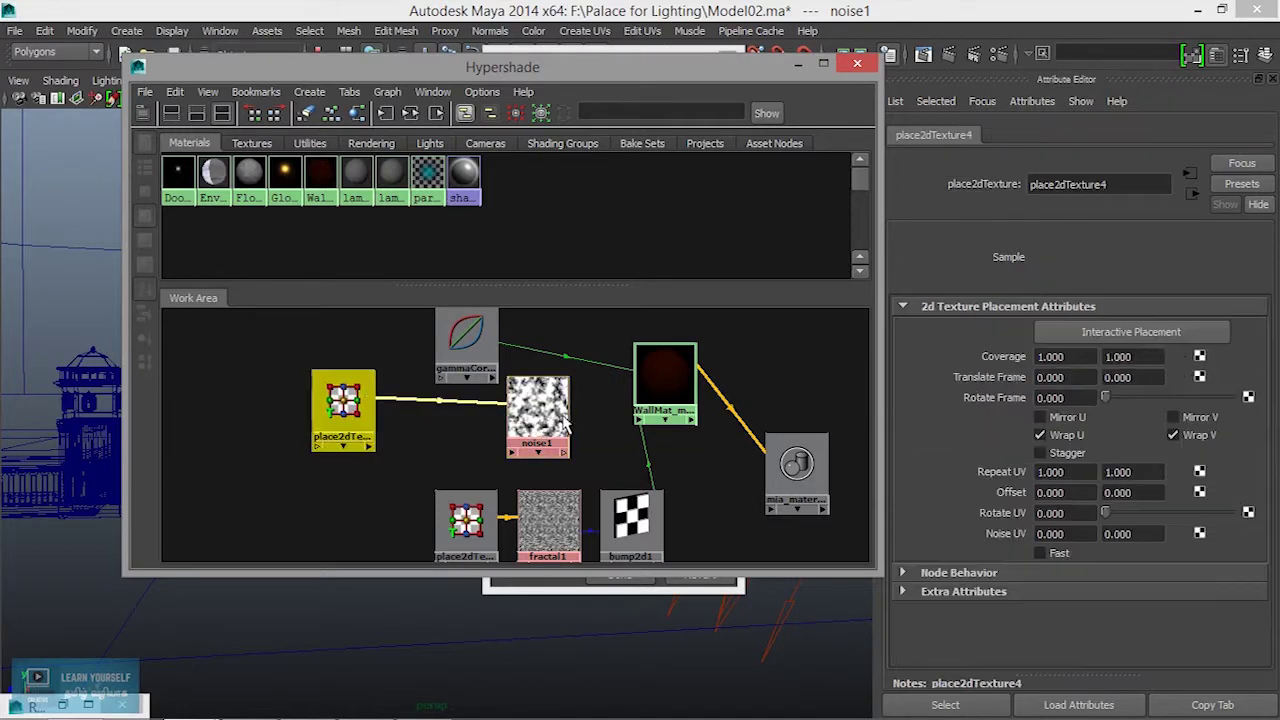
Step: Rearrange the noise1, gammaCorrect and WallMat nodes and check noise1's place2dTexture attributes
drag(565, 425, 505, 432)
drag(466, 335, 485, 335)
mouse_move(652, 405)
mouse_down()
mouse_move(590, 383)
mouse_move(654, 405)
mouse_up()
click(343, 400)
mouse_move(475, 420)
mouse_down()
mouse_move(538, 412)
mouse_move(503, 421)
mouse_up()
drag(466, 335, 484, 335)
mouse_move(662, 383)
mouse_down()
mouse_move(614, 374)
mouse_move(655, 400)
mouse_up()
mouse_move(480, 450)
mouse_down()
mouse_move(458, 432)
mouse_move(470, 418)
mouse_move(466, 436)
mouse_up()
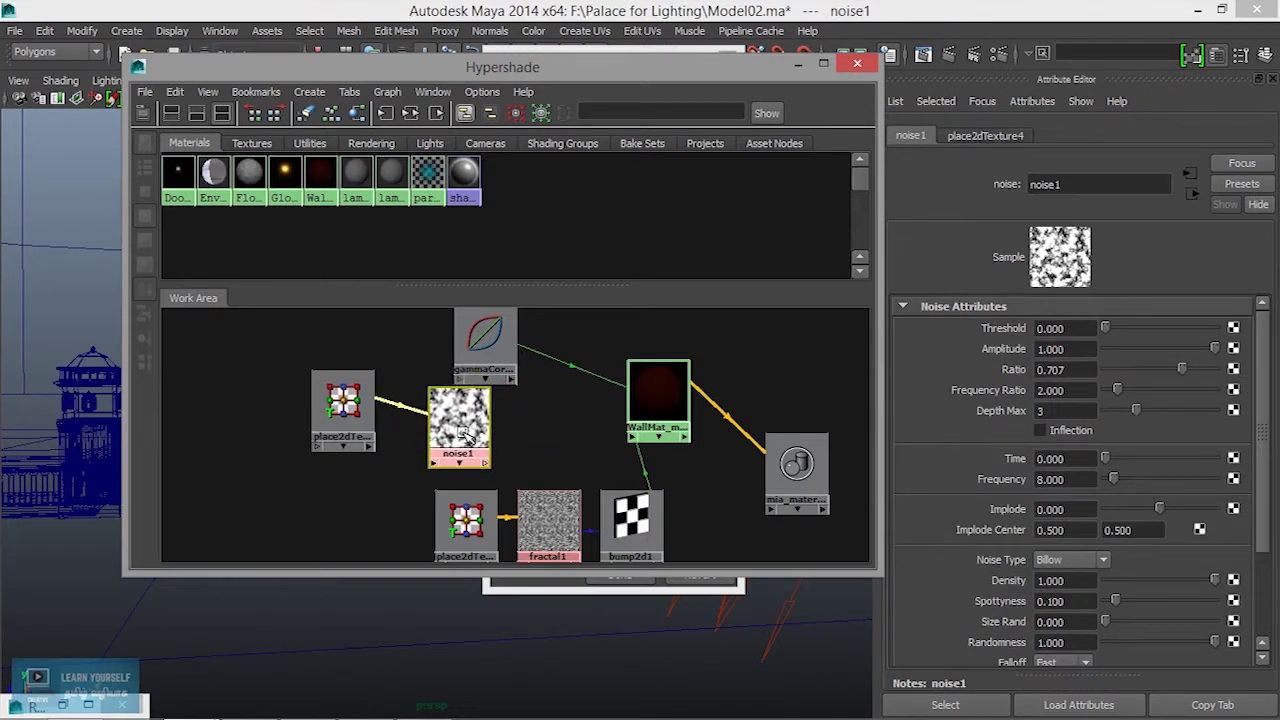
click(985, 136)
click(910, 136)
Step: Delete the noise1 node and its place2dTexture node
drag(466, 426, 426, 426)
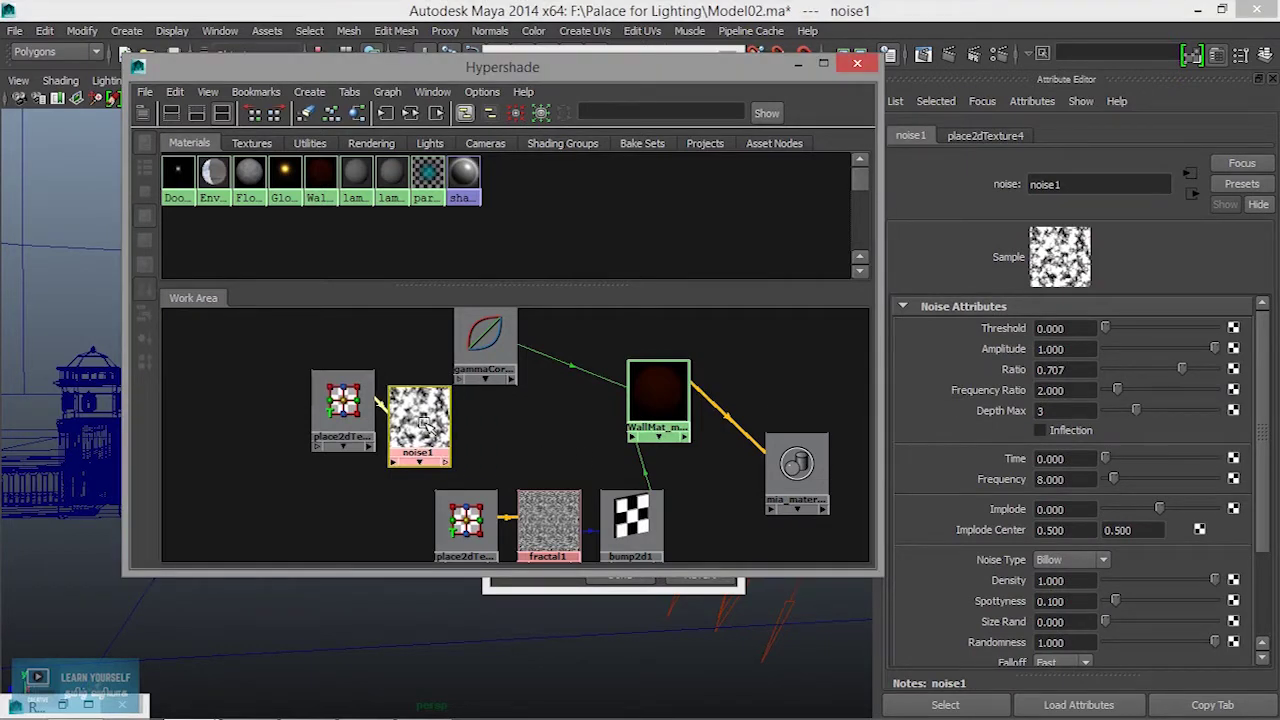
key(Delete)
click(343, 405)
key(Delete)
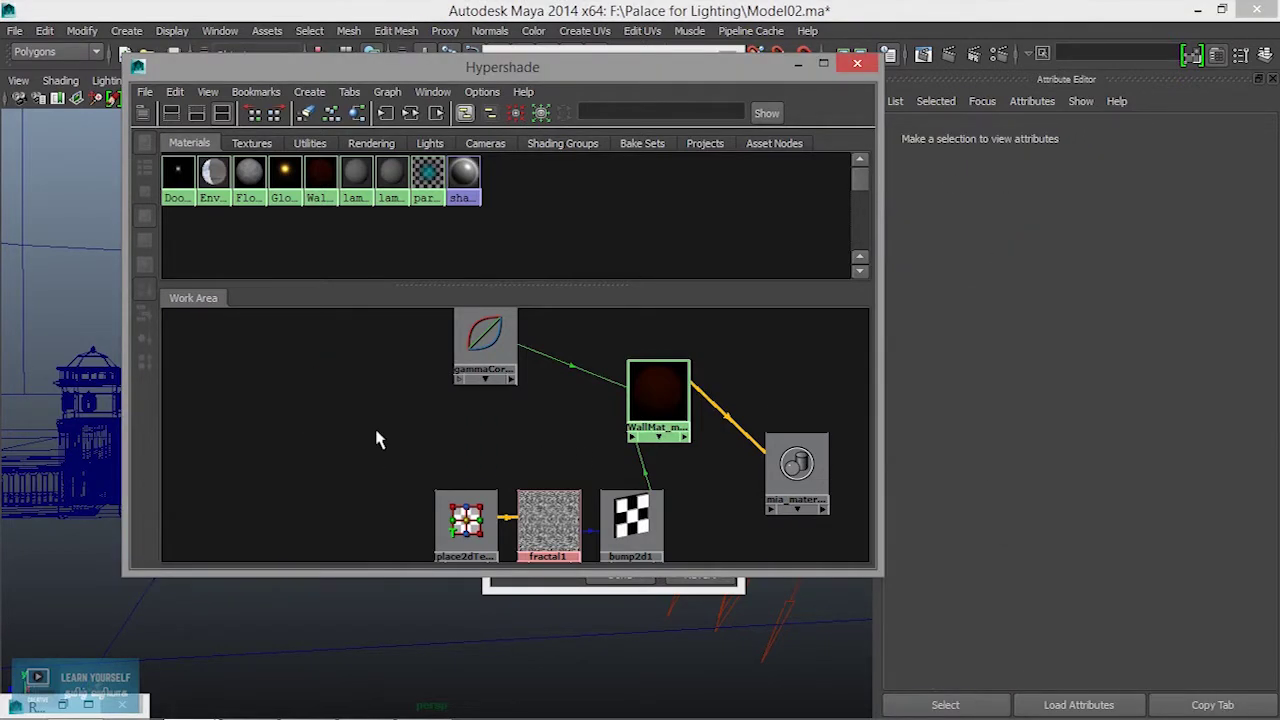
Step: Create a new File 2D texture node (file4) and move it into open space
click(309, 92)
mouse_move(382, 57)
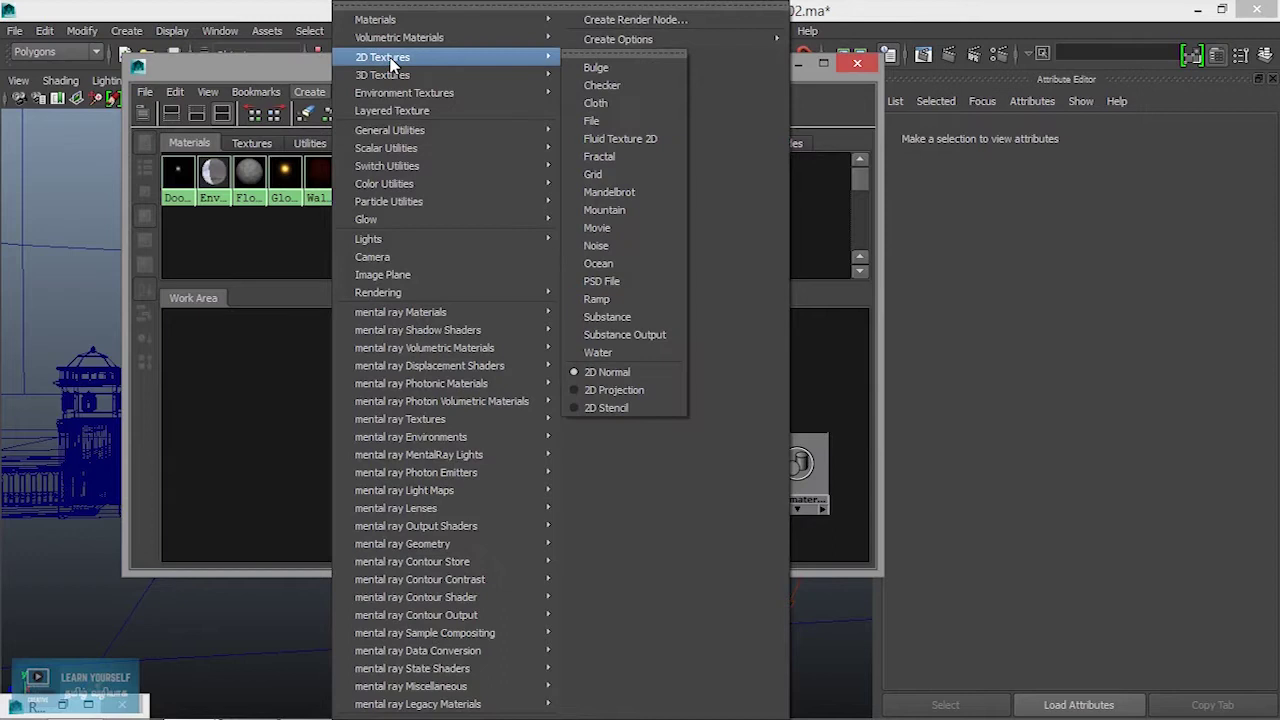
click(593, 121)
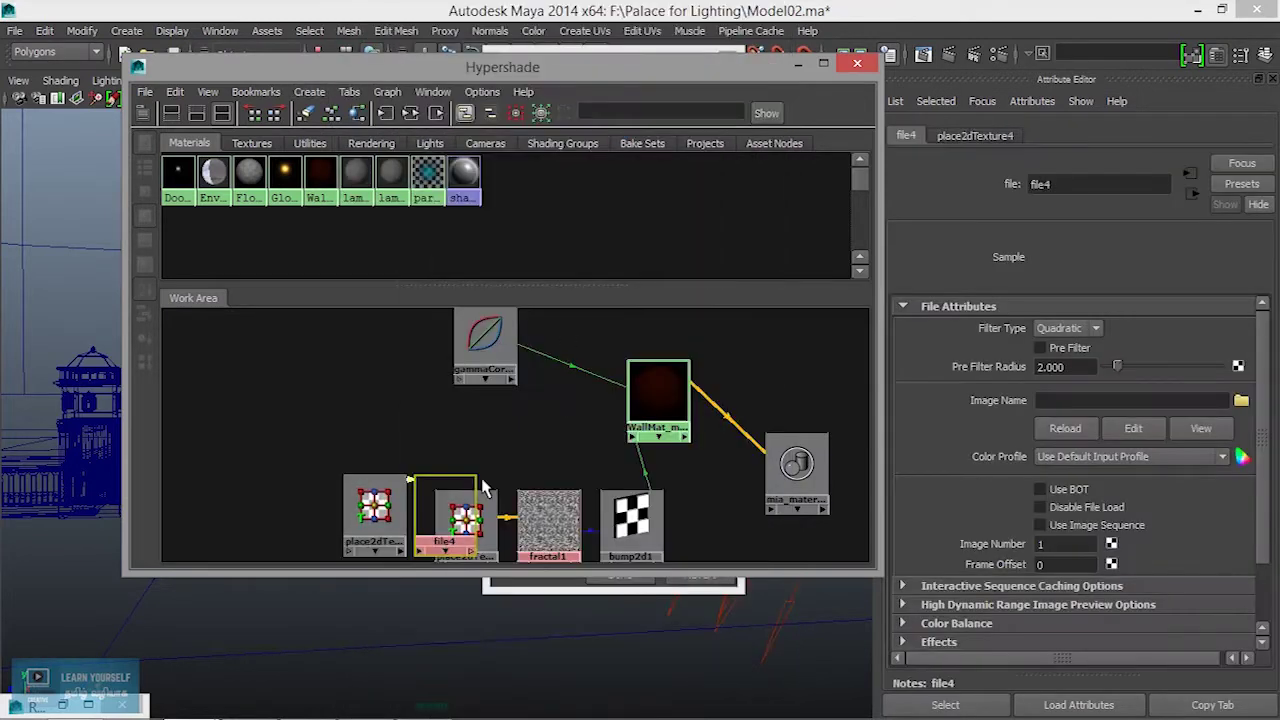
drag(374, 505, 315, 425)
drag(444, 515, 441, 428)
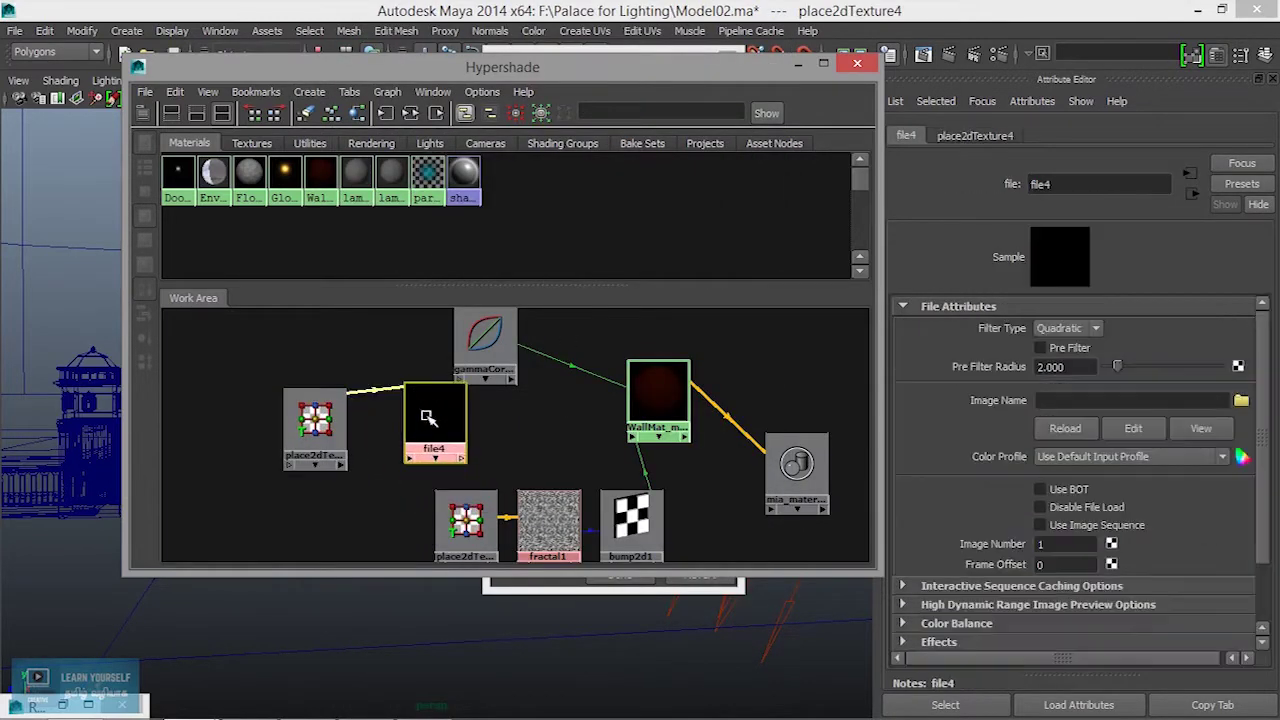
Step: Load UVTexture.jpg from Palace for Lighting\SourceImages into file4's Image Name
click(1241, 400)
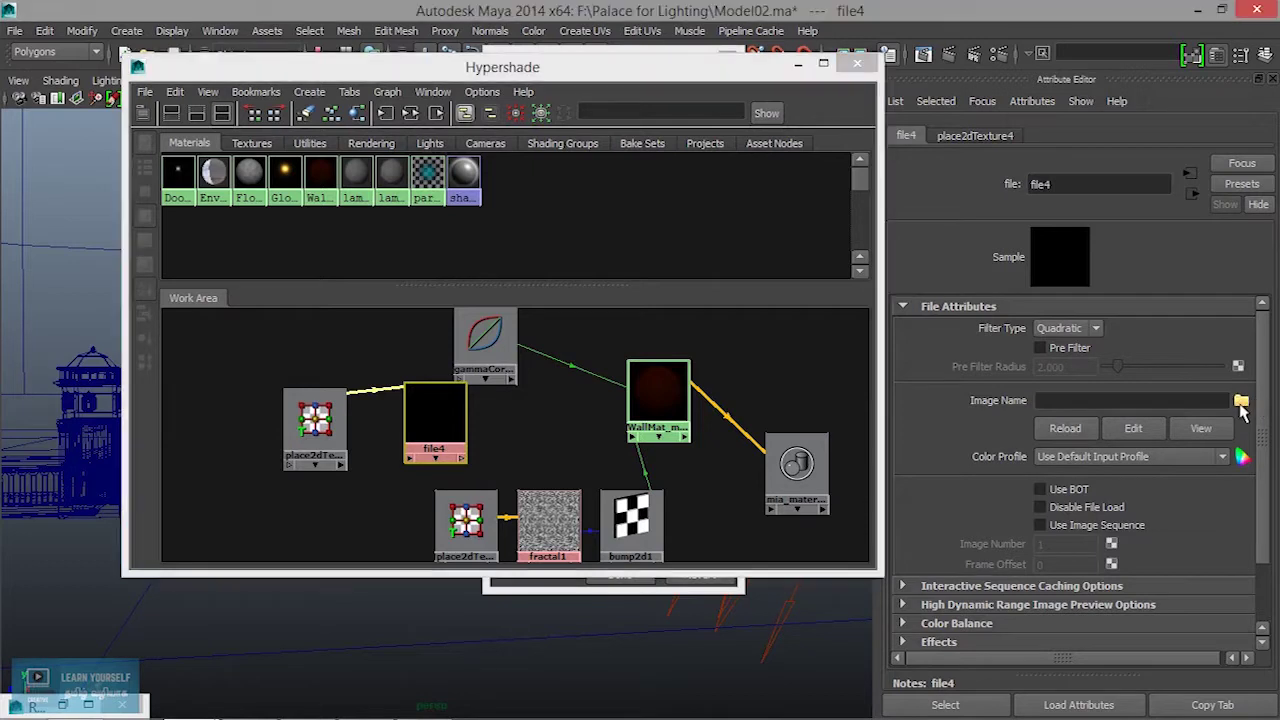
click(410, 118)
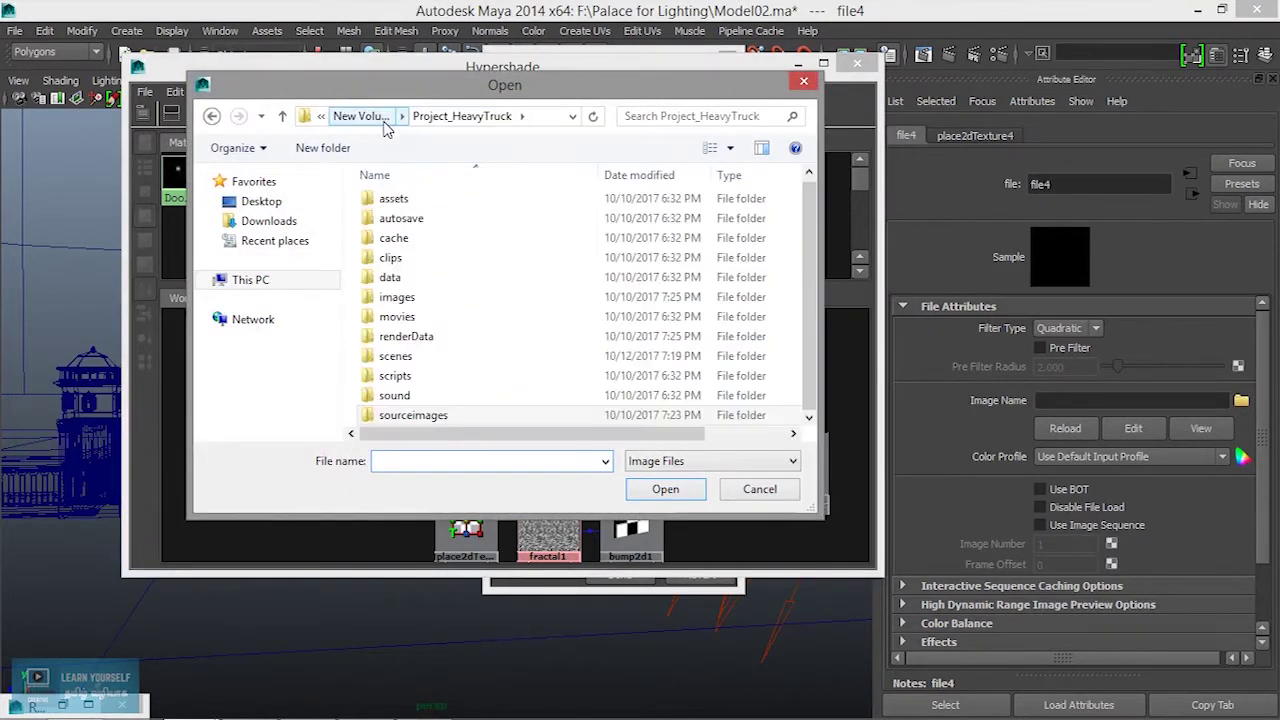
click(385, 118)
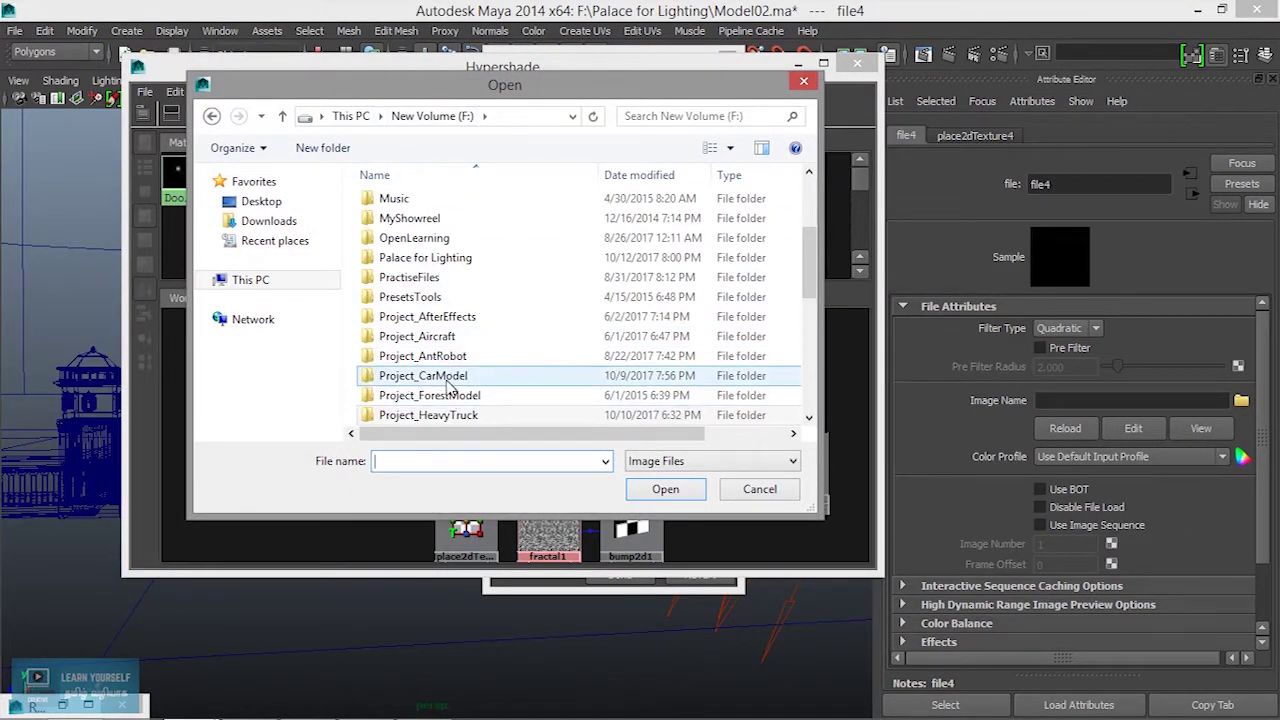
scroll(465, 405, down, 2)
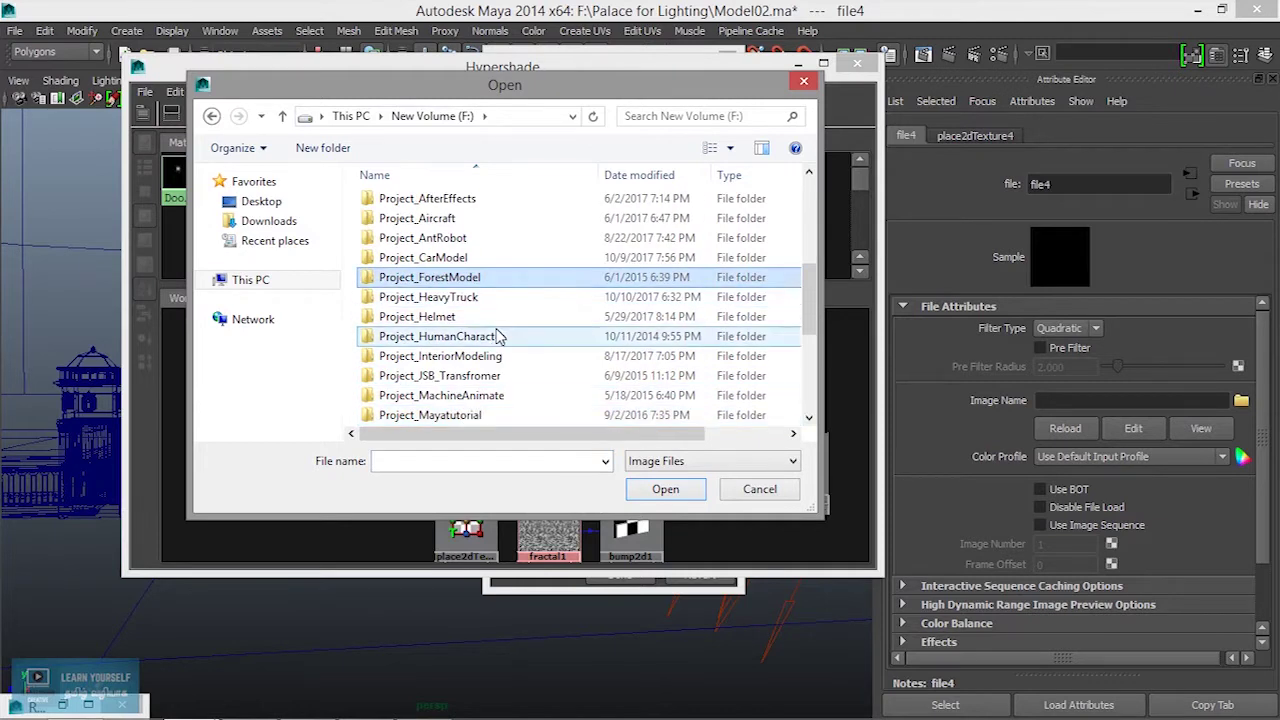
scroll(494, 338, down, 3)
scroll(492, 344, up, 3)
scroll(488, 366, up, 2)
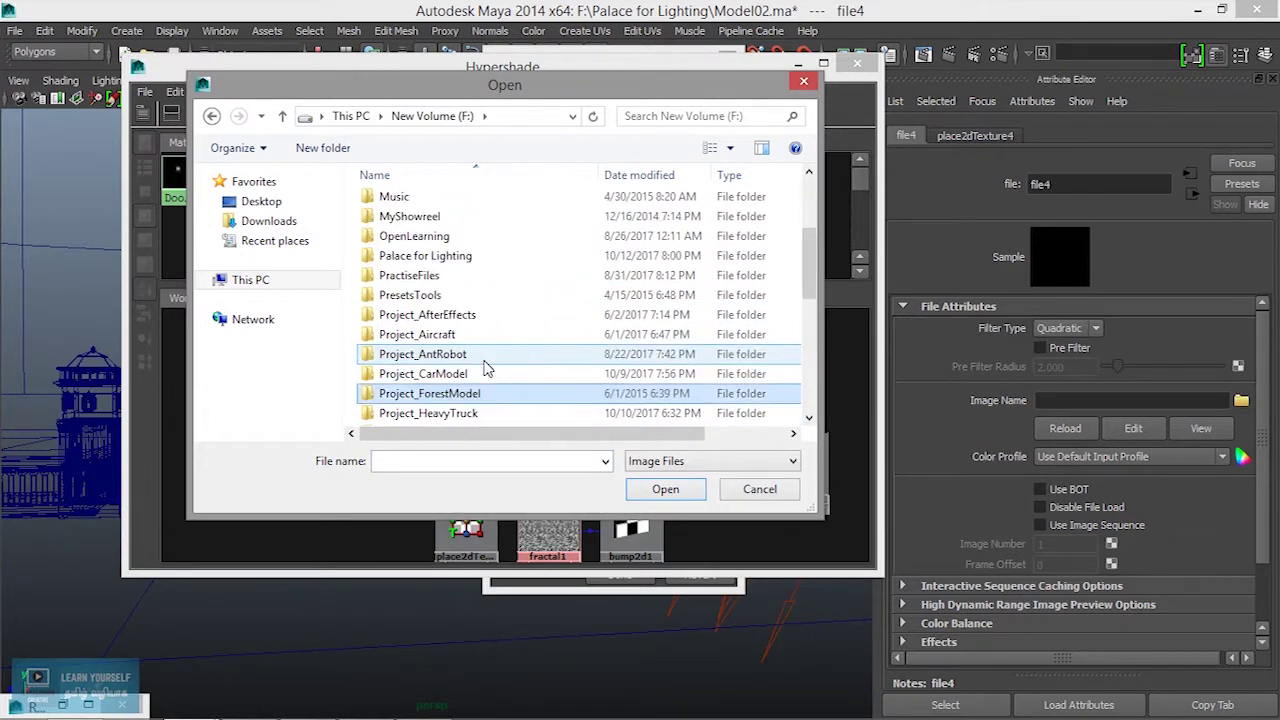
double_click(457, 256)
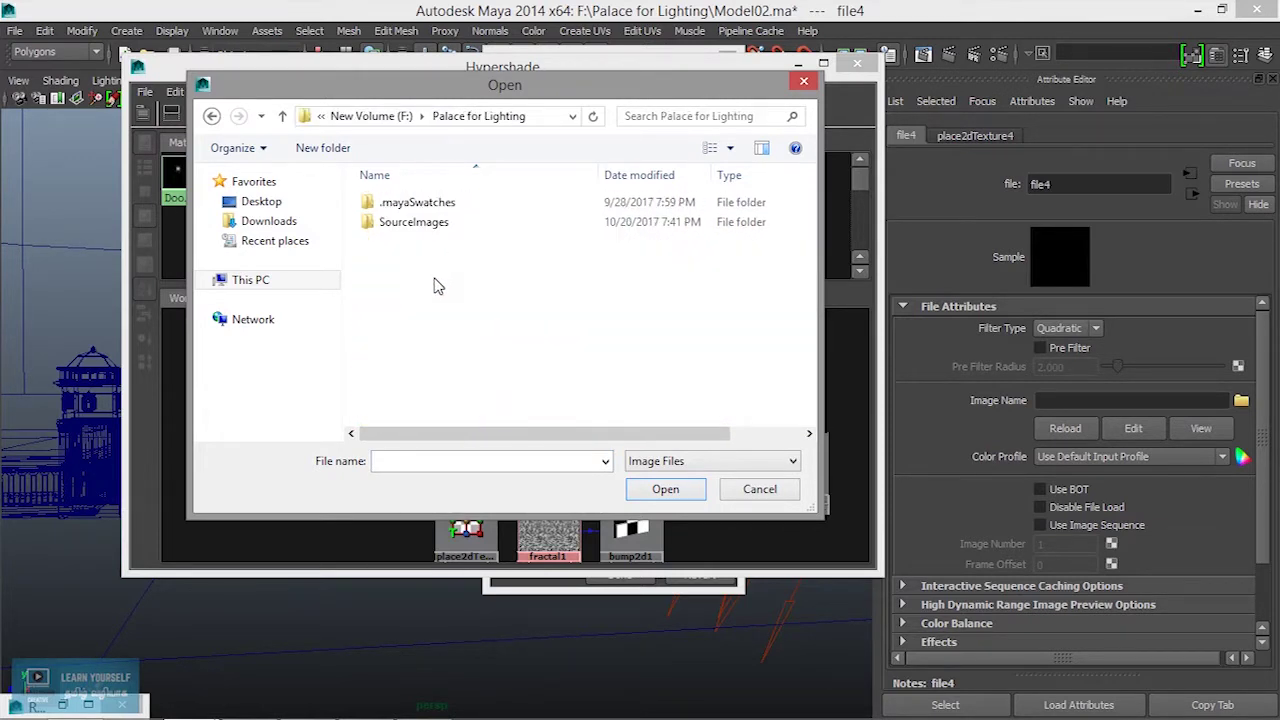
double_click(430, 224)
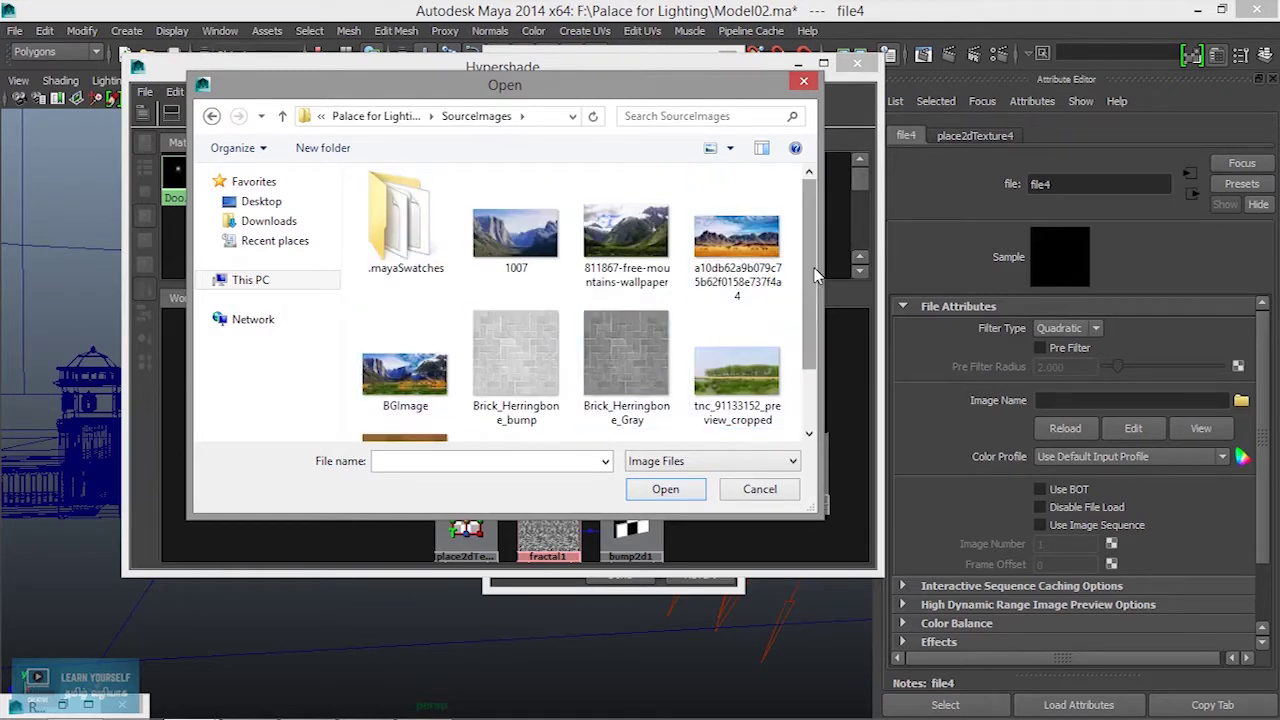
scroll(800, 300, down, 1)
click(405, 385)
click(668, 492)
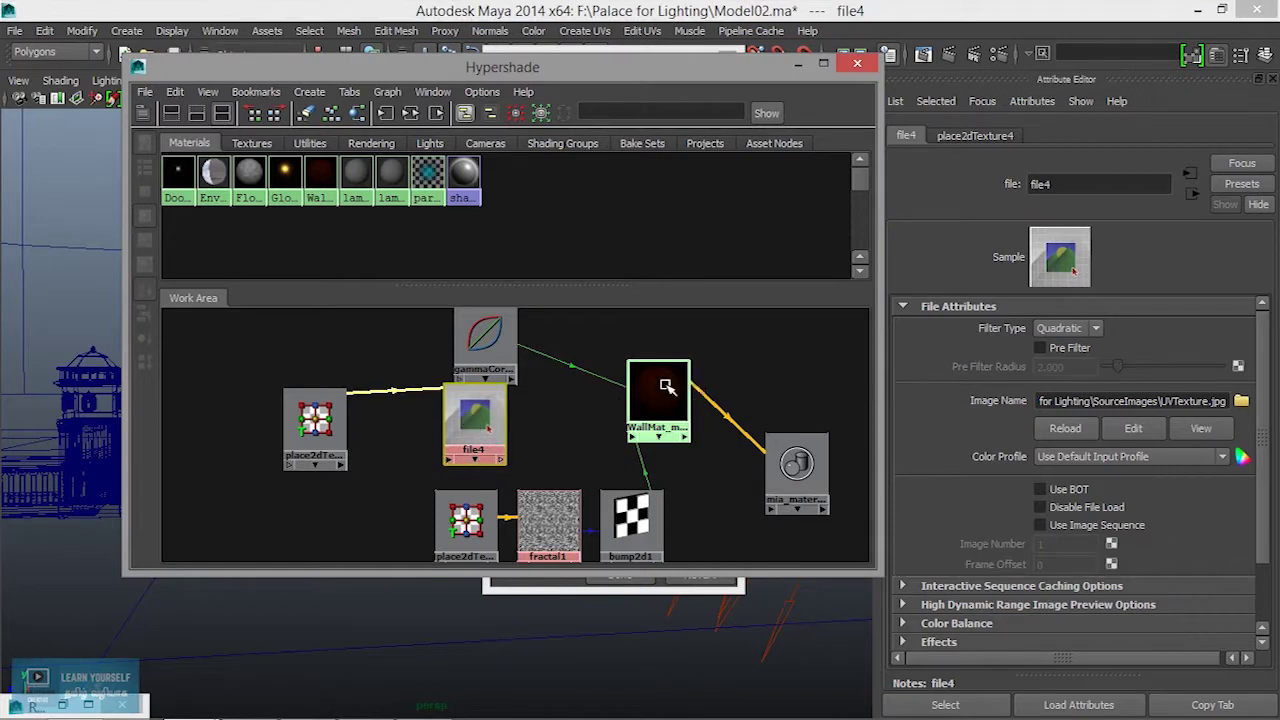
drag(657, 391, 634, 396)
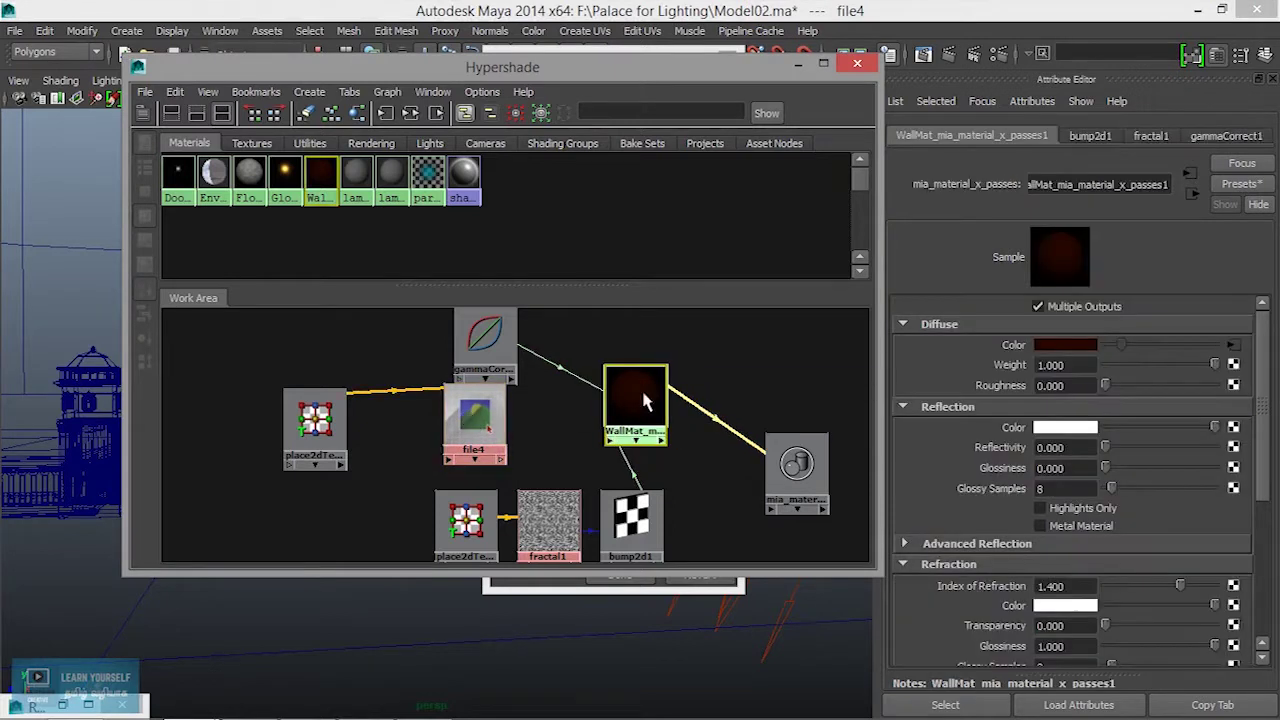
Step: Break gammaCorrect1's link to WallMat's Diffuse Color and connect file4 there instead
right_click(1012, 346)
click(1067, 390)
drag(493, 345, 422, 345)
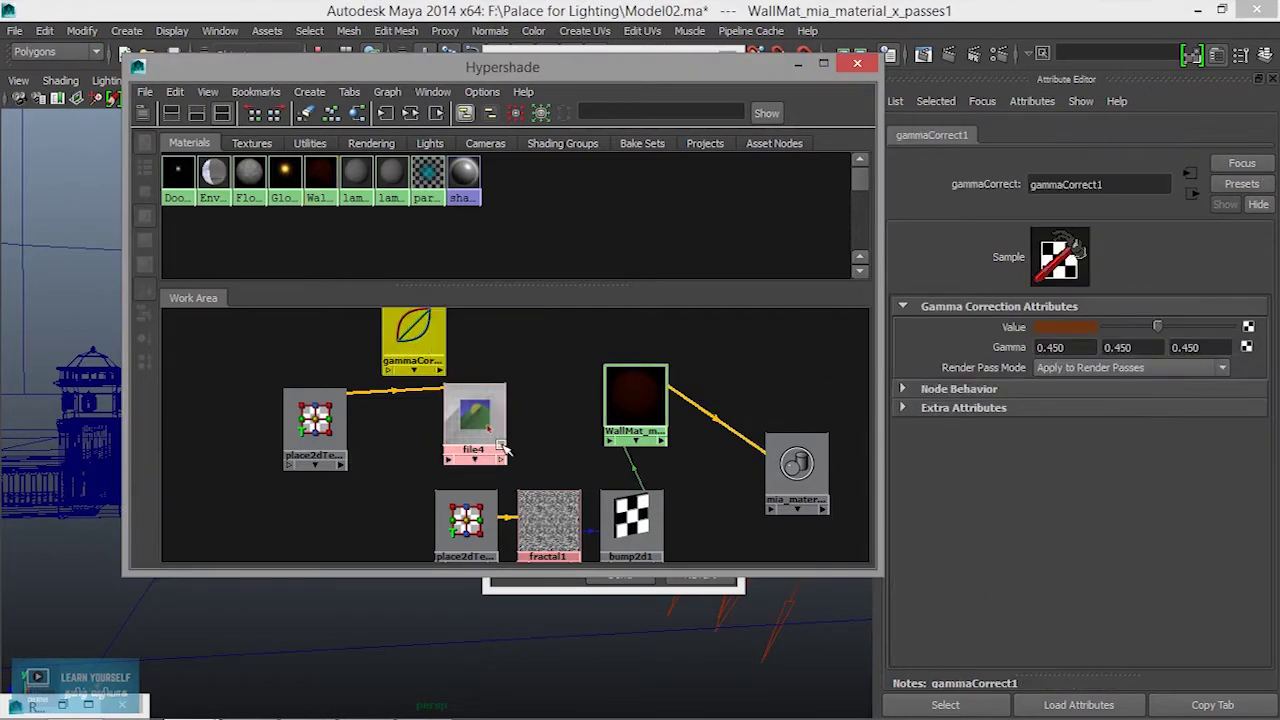
drag(632, 392, 617, 399)
middle_drag(493, 445, 989, 349)
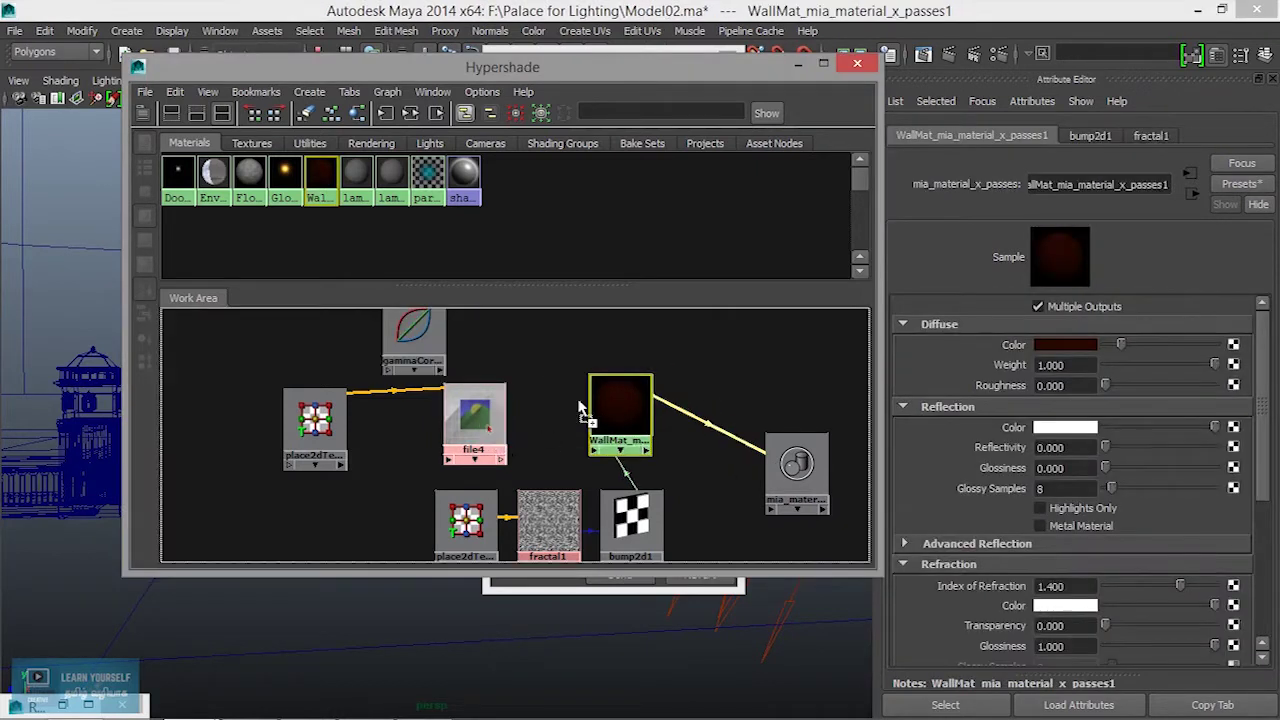
drag(600, 420, 603, 415)
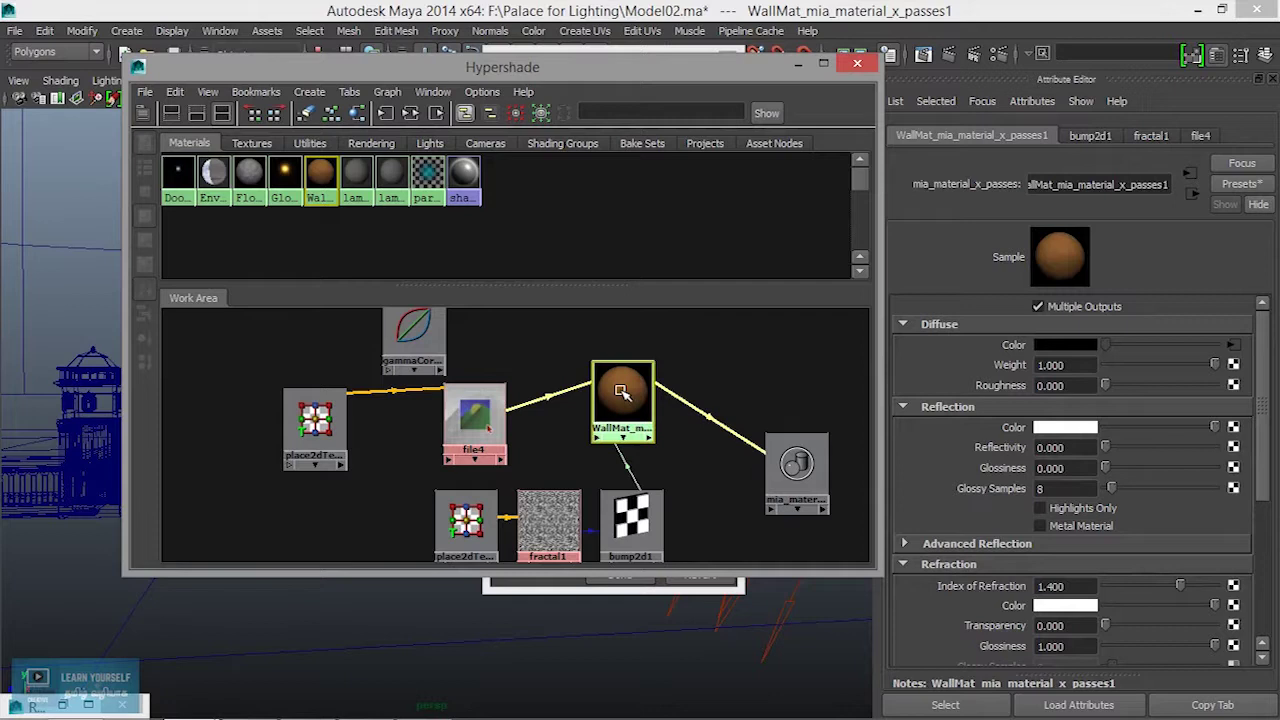
drag(480, 428, 496, 418)
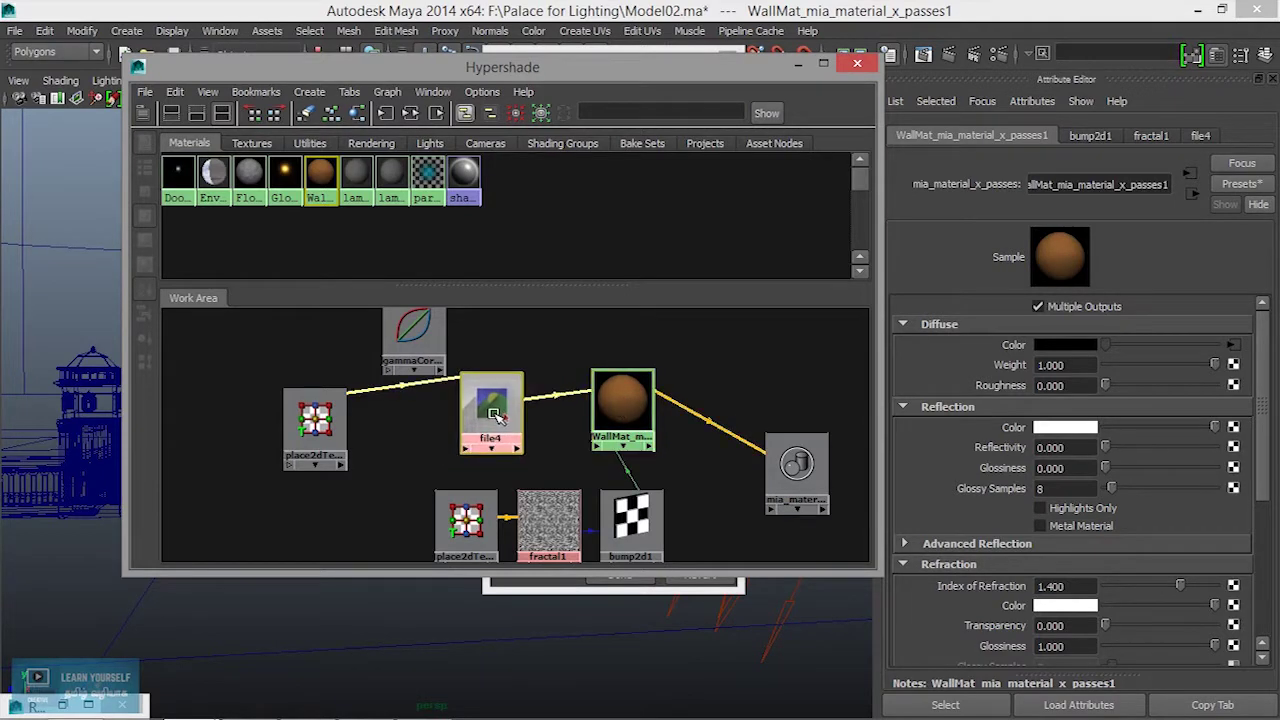
key(ctrl+z)
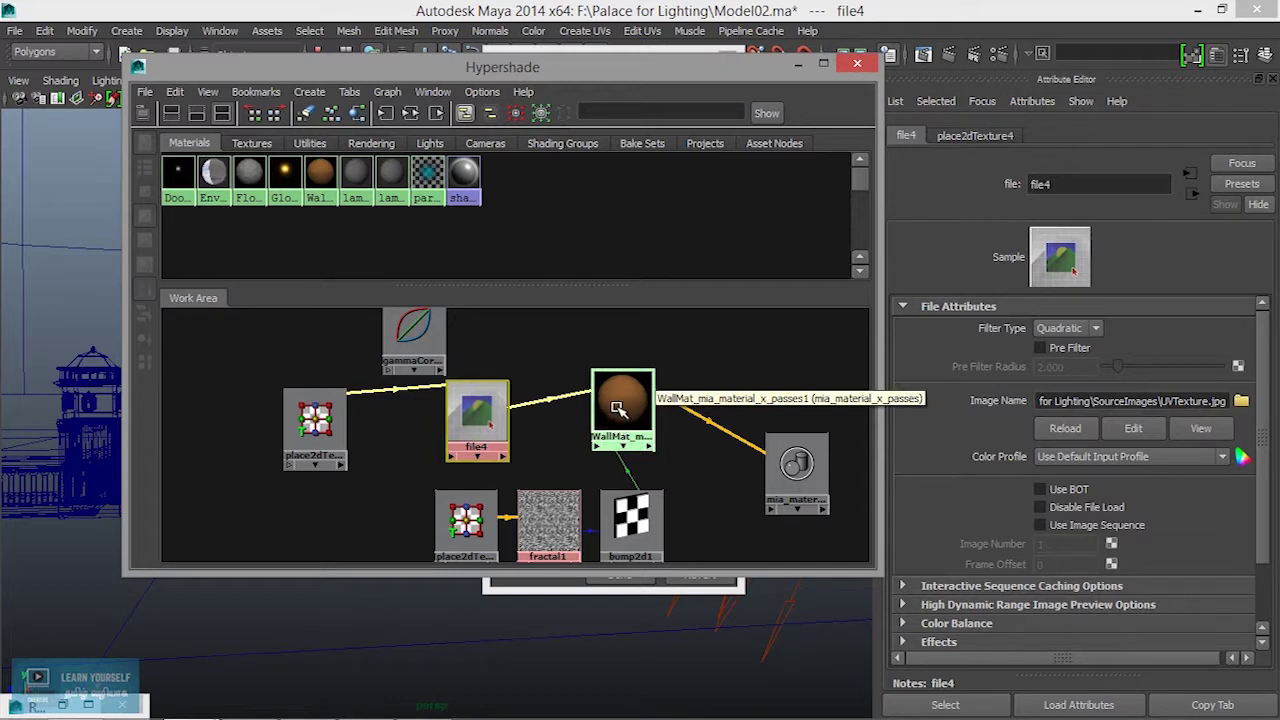
drag(621, 409, 612, 409)
Step: Set file4's Color Profile to sRGB
click(996, 54)
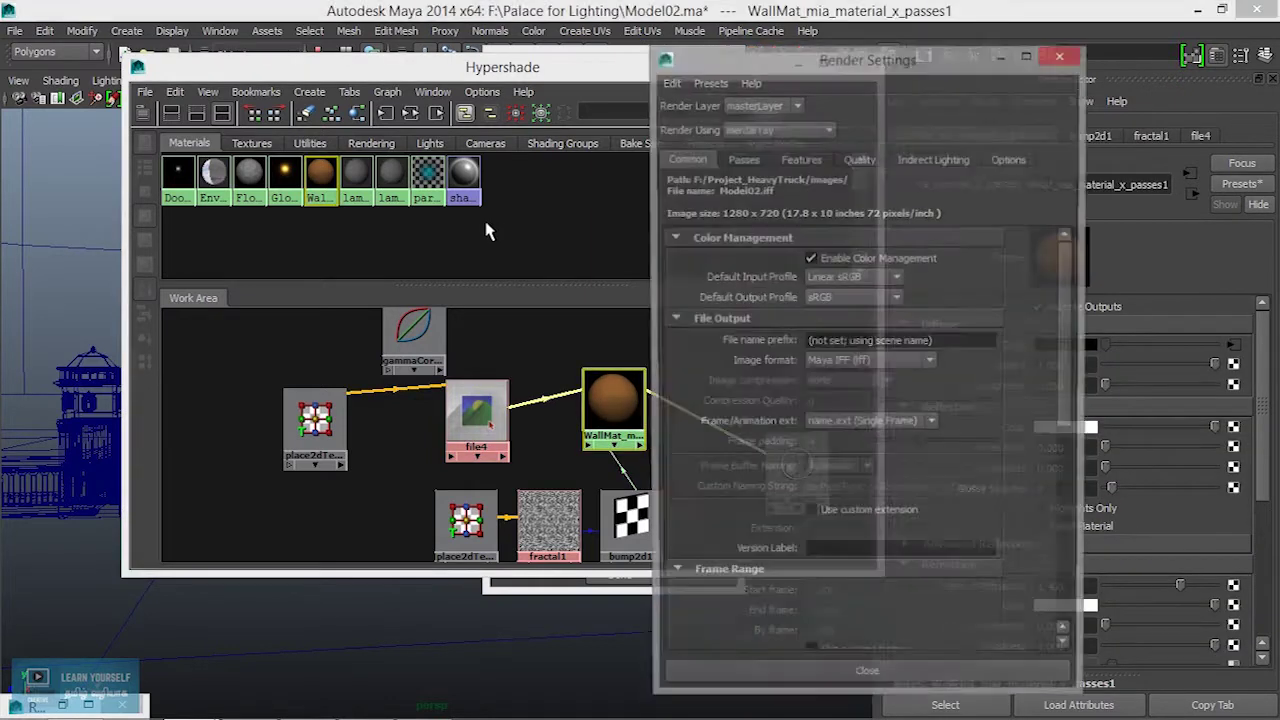
click(1003, 56)
click(478, 415)
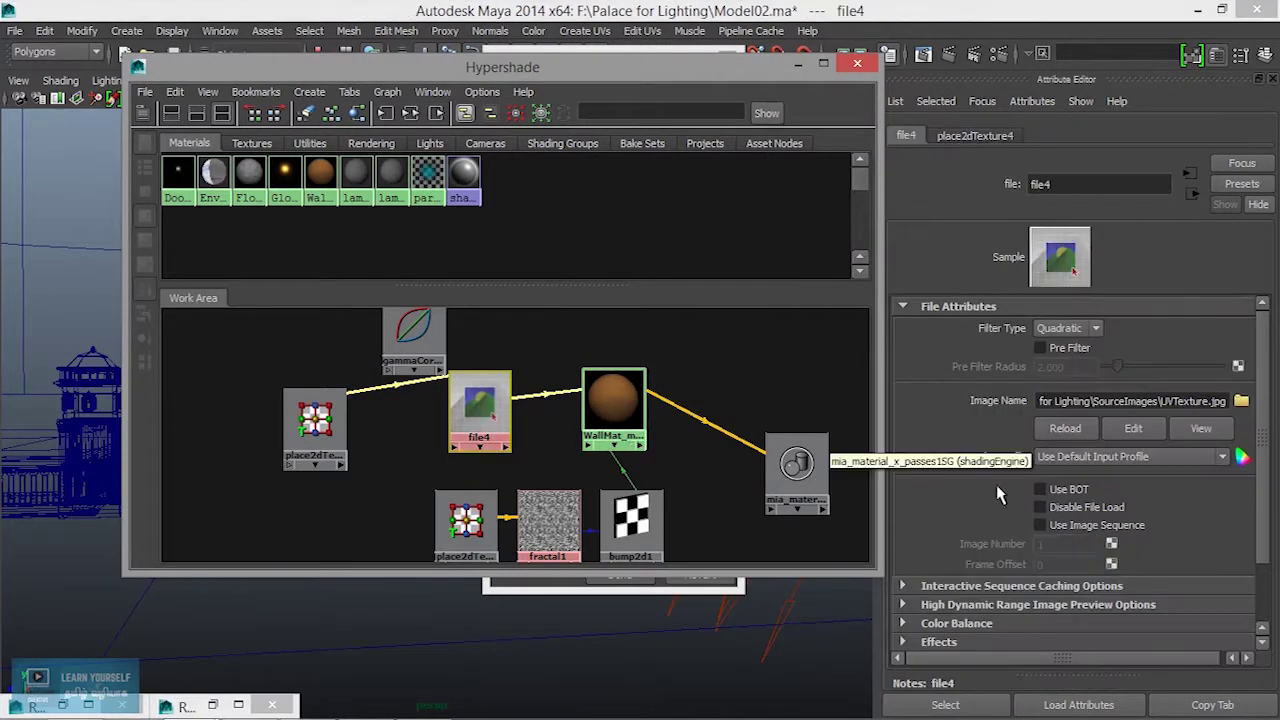
click(1100, 457)
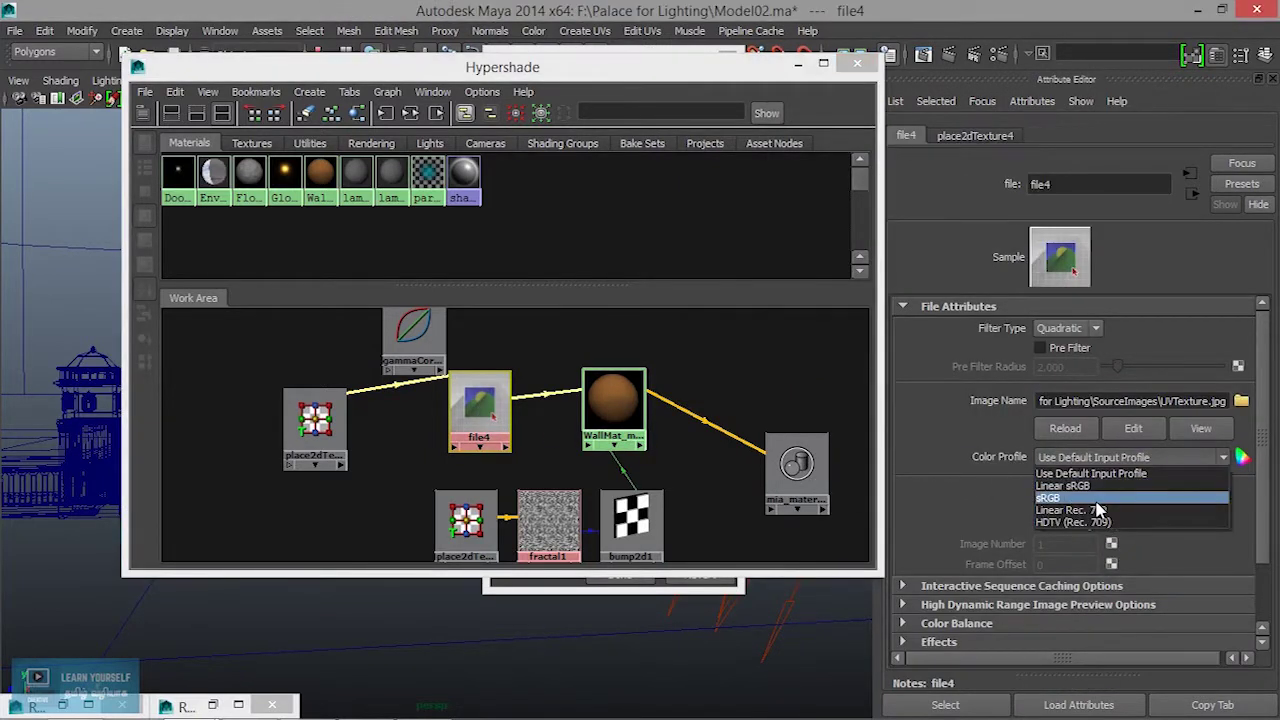
click(1095, 499)
click(608, 400)
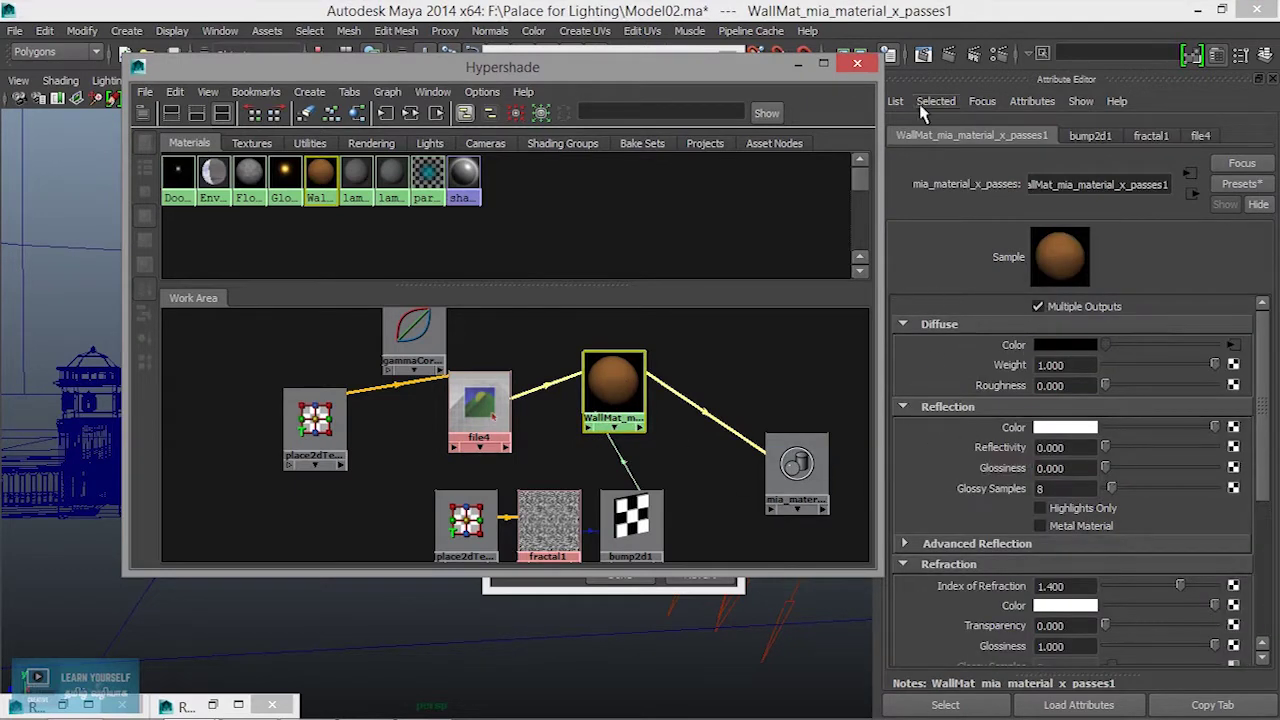
click(922, 57)
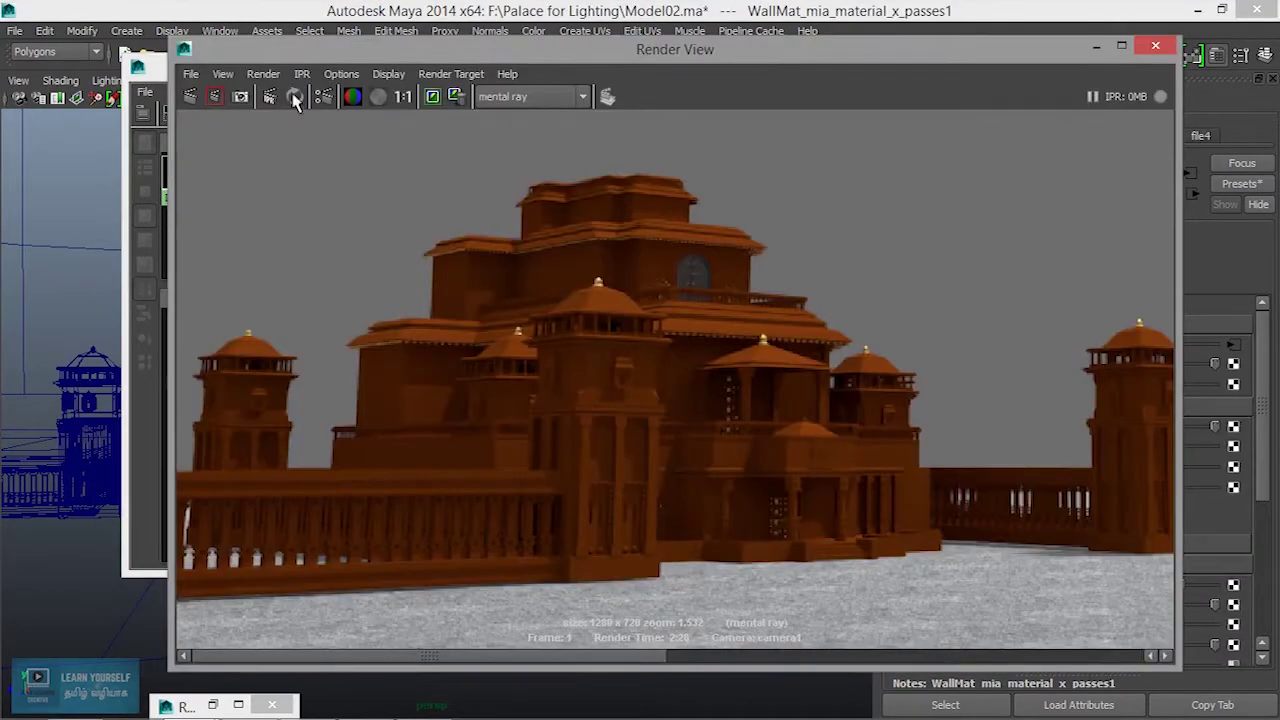
Step: Re-render the palace in mental ray with the brown texture and compare it against the earlier stored render
scroll(766, 394, down, 3)
scroll(763, 411, down, 2)
scroll(766, 416, up, 4)
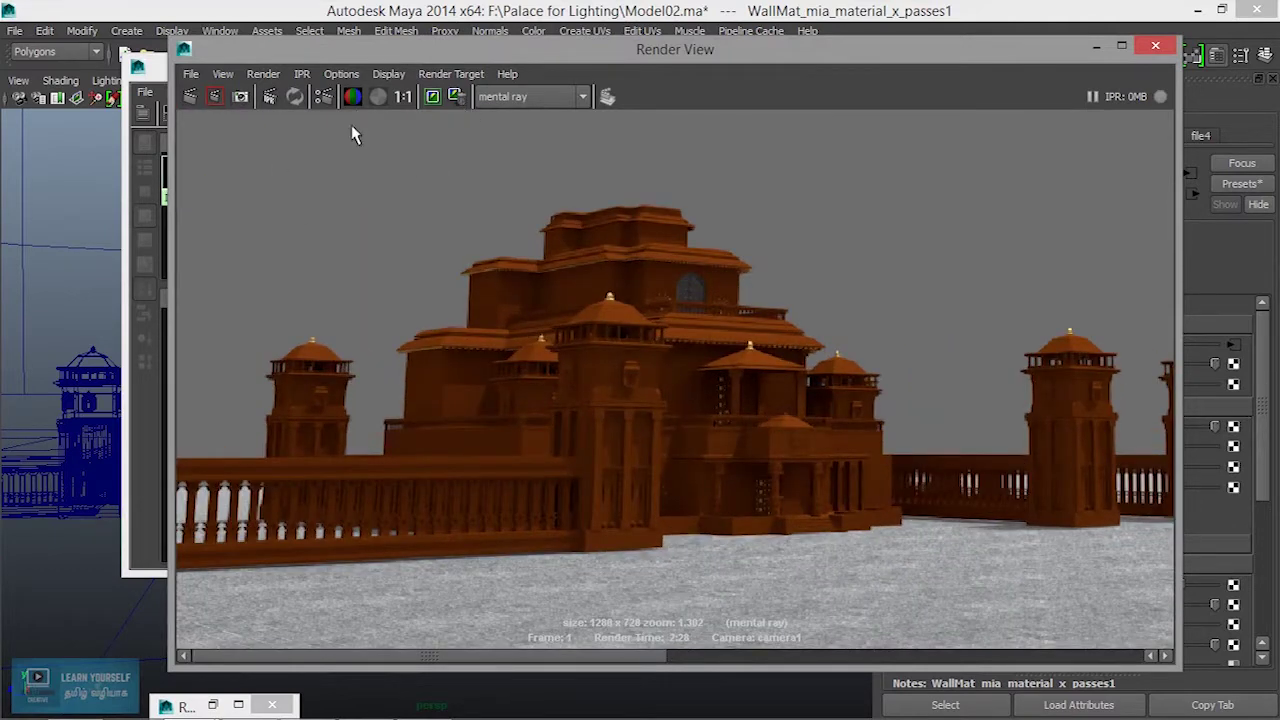
click(191, 99)
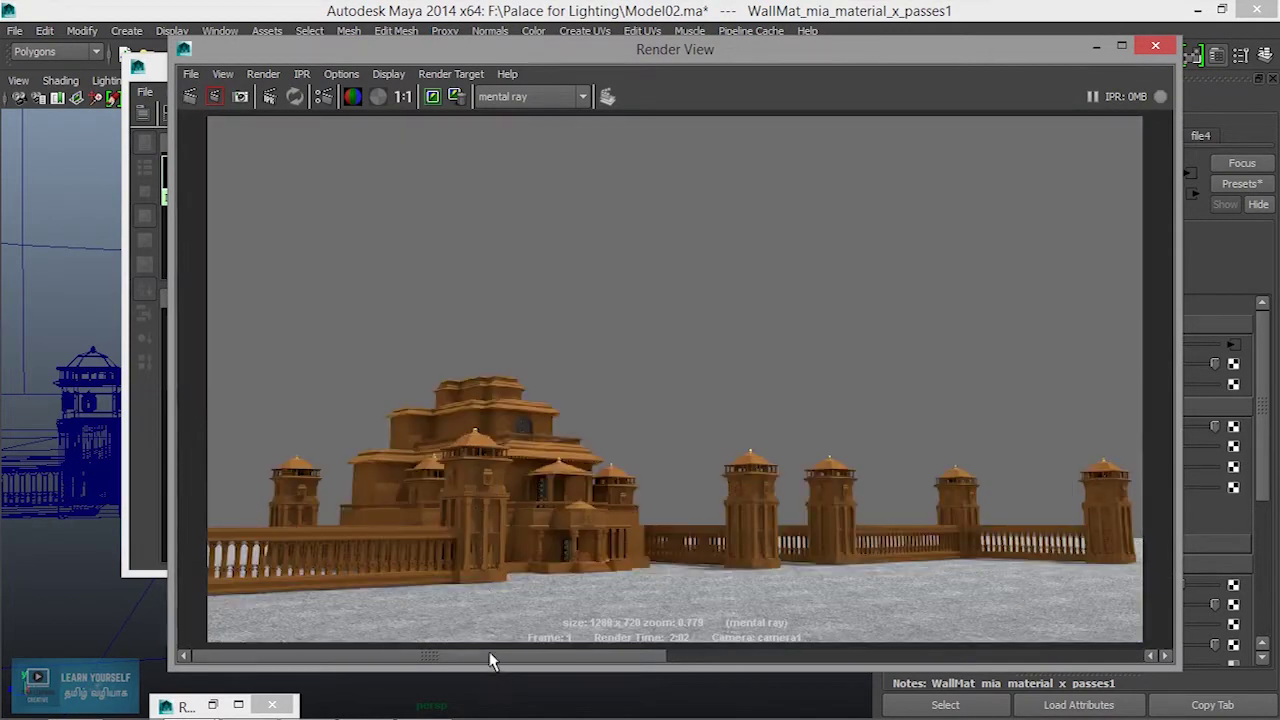
mouse_move(660, 660)
mouse_down()
mouse_move(771, 663)
mouse_move(573, 658)
mouse_up()
click(749, 655)
mouse_move(697, 667)
mouse_down()
mouse_move(743, 674)
mouse_move(637, 676)
mouse_up()
Step: Zoom and pan the 1280 × 720 render to inspect the brown palace walls, ending with the whole palace framed
scroll(477, 550, up, 2)
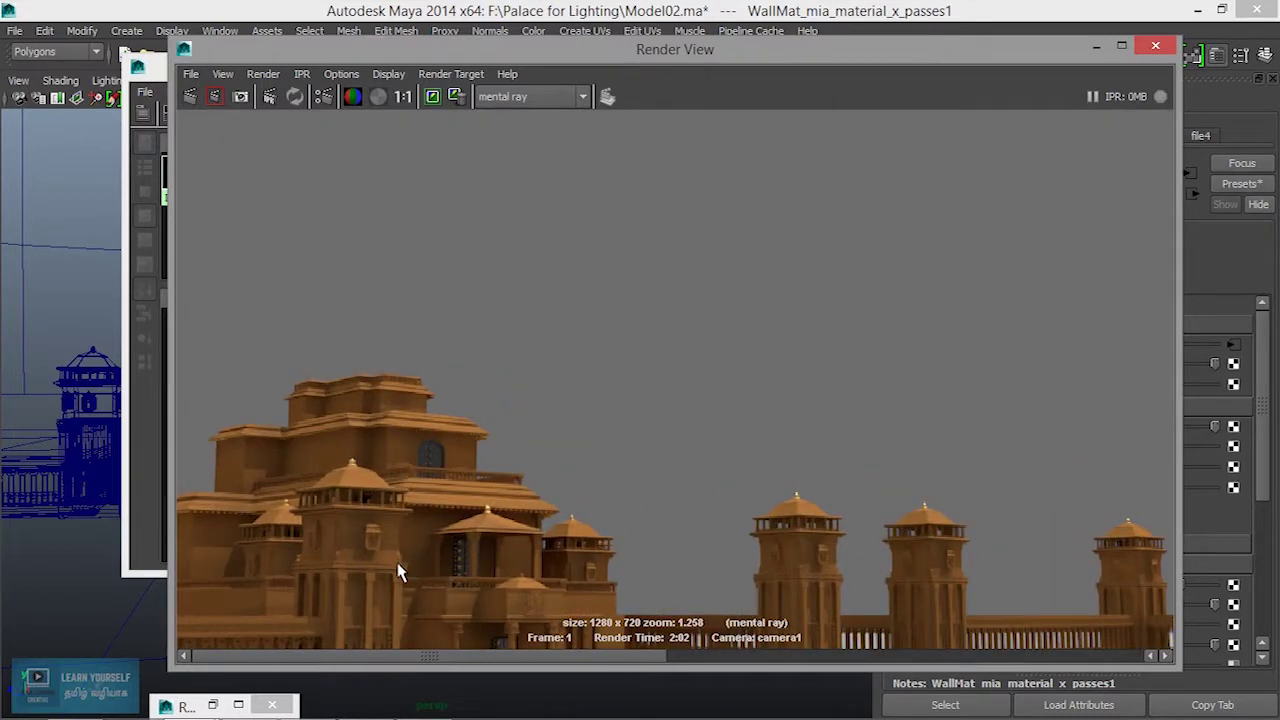
scroll(398, 572, up, 1)
scroll(508, 515, up, 1)
mouse_move(440, 575)
alt+middle_down()
mouse_move(574, 437)
mouse_move(585, 475)
alt+middle_up()
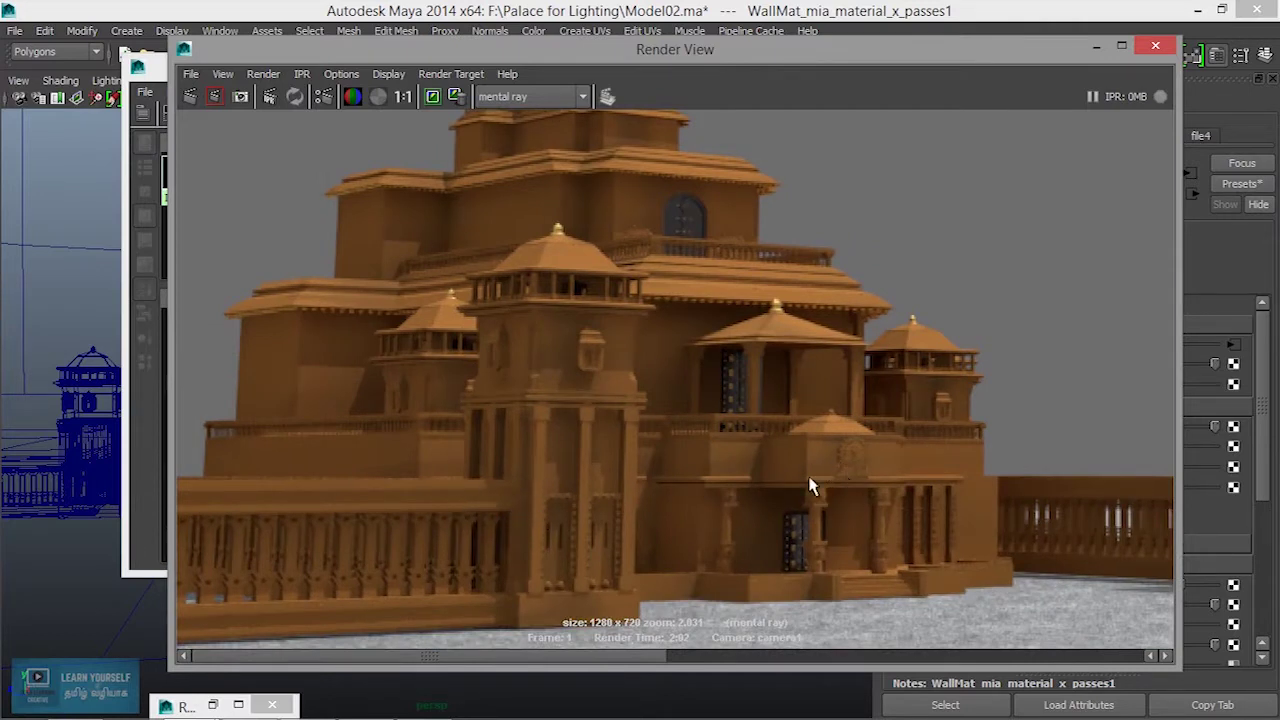
scroll(843, 482, up, 1)
mouse_move(866, 491)
alt+middle_down()
mouse_move(757, 497)
mouse_move(694, 463)
alt+middle_up()
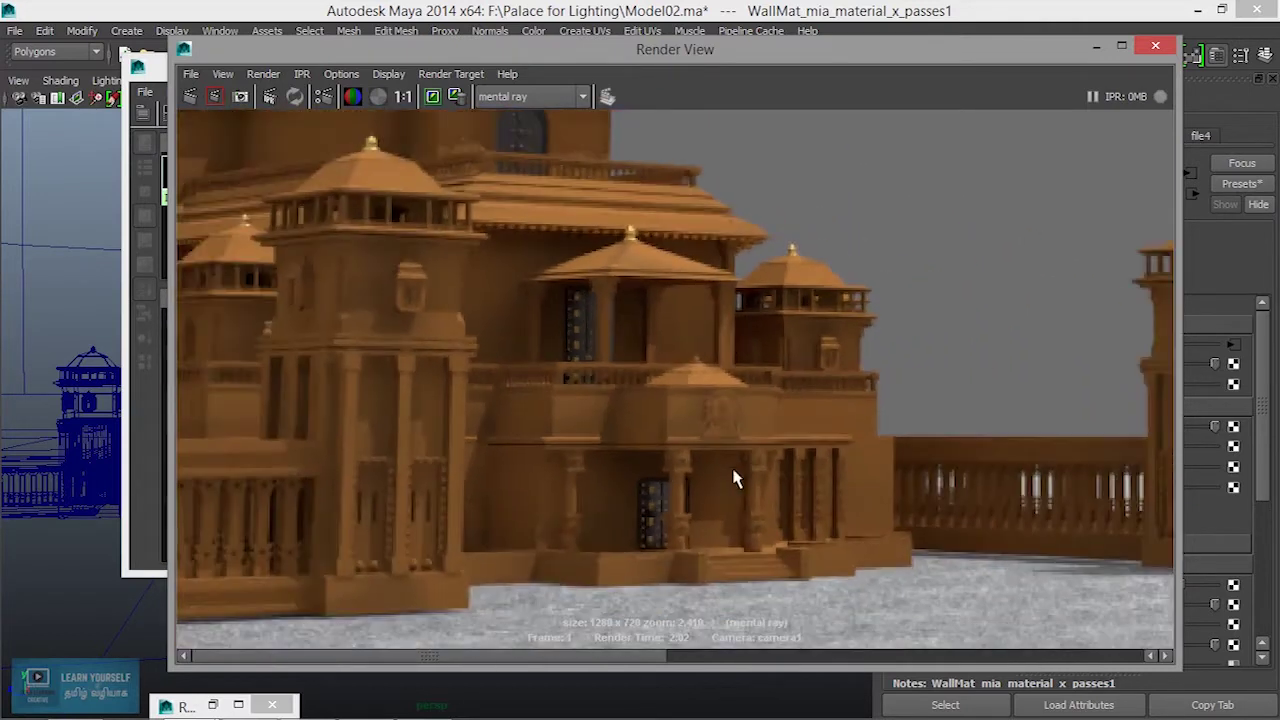
scroll(733, 480, down, 2)
scroll(712, 532, down, 1)
scroll(717, 529, down, 1)
mouse_move(717, 529)
alt+middle_down()
mouse_move(634, 490)
mouse_move(797, 523)
mouse_move(637, 480)
mouse_move(511, 471)
mouse_move(531, 418)
mouse_move(614, 540)
mouse_move(680, 523)
alt+middle_up()
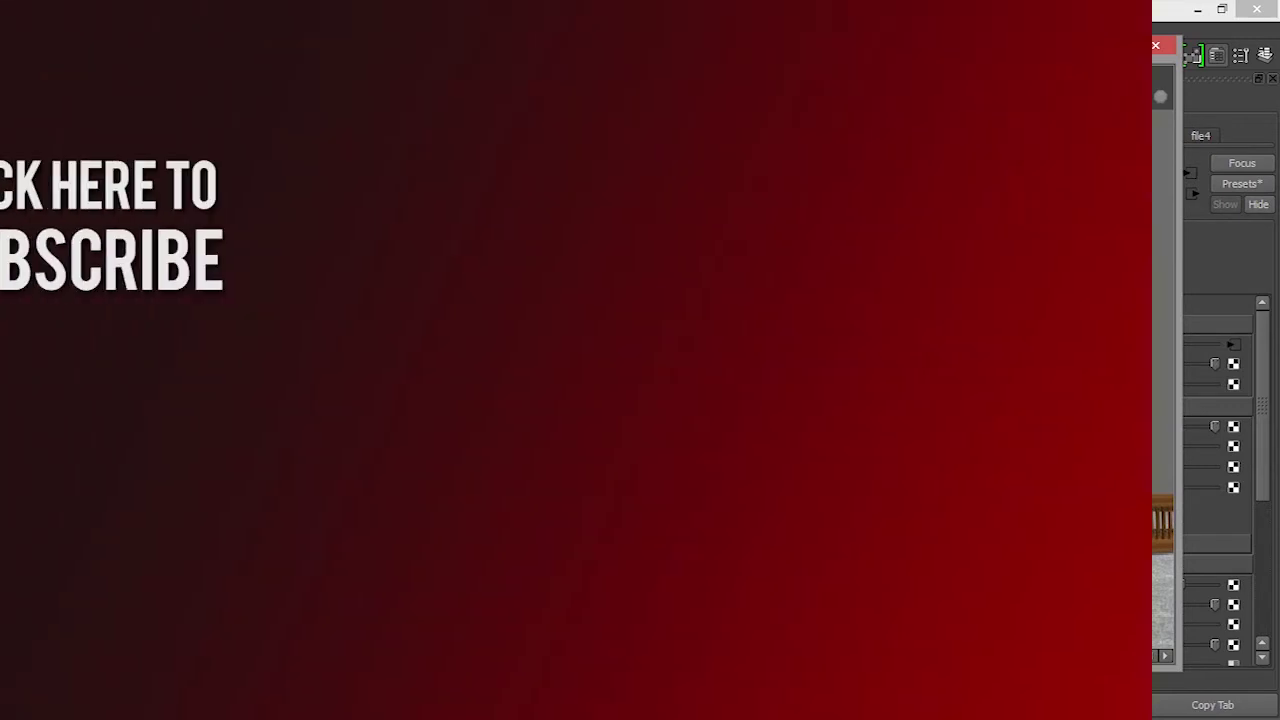